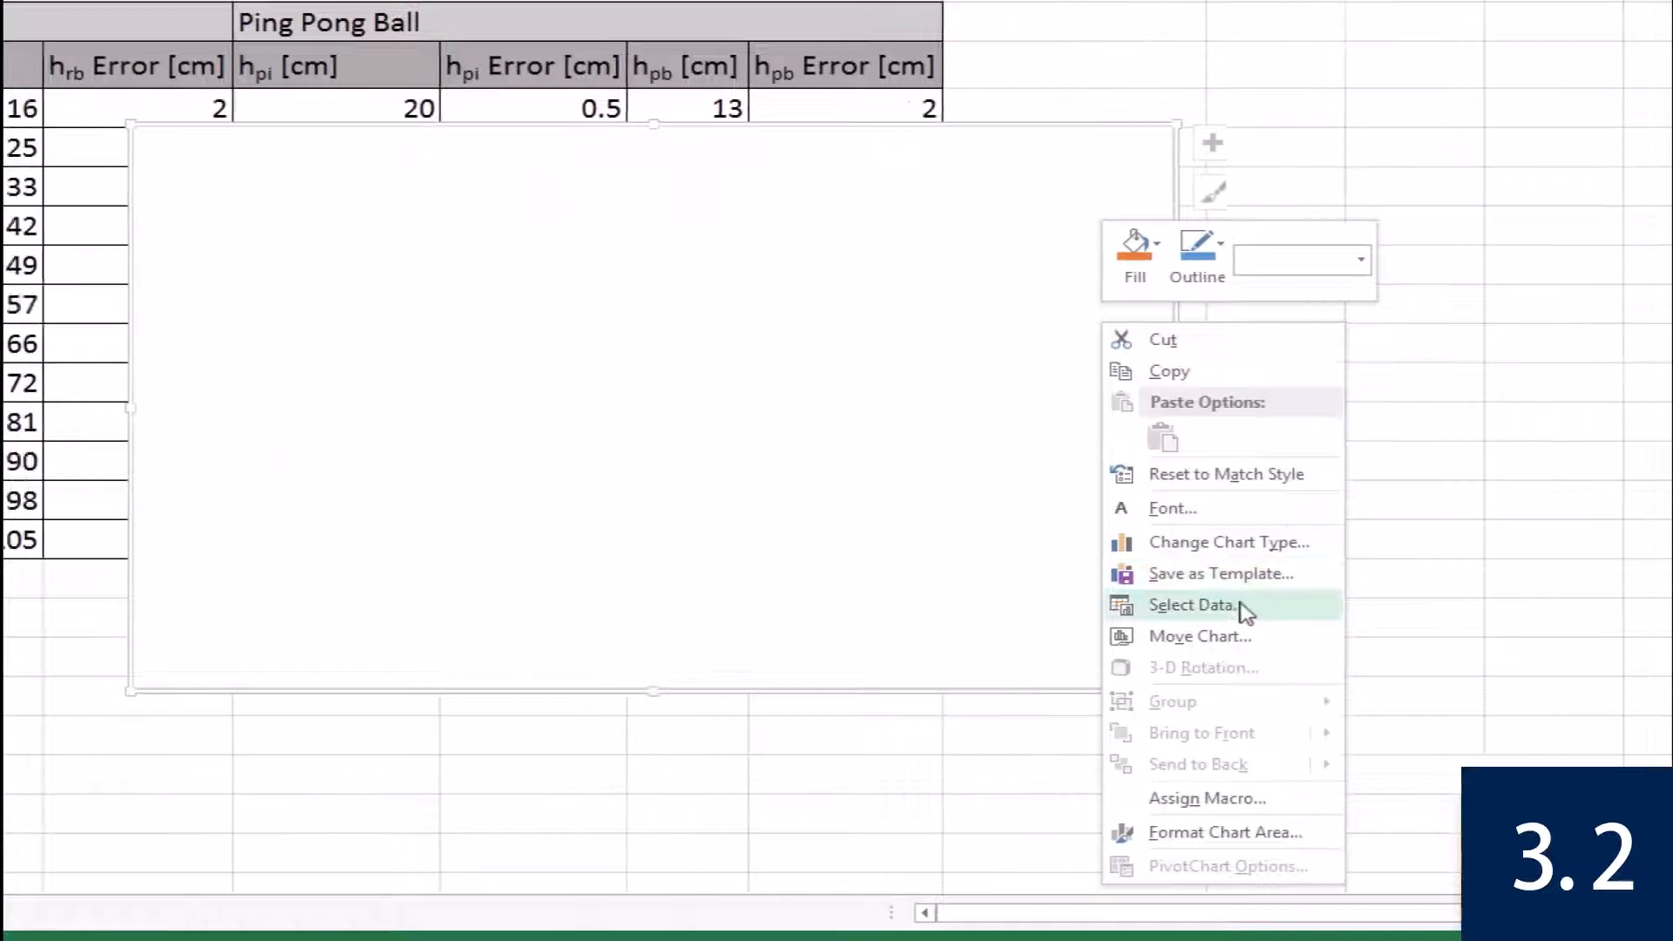
# Add a data series named "Rubber Ball" to the empty chart, with X values from C6:C17 on the Super Ball Data sheet.
pyautogui.click(1184, 604)
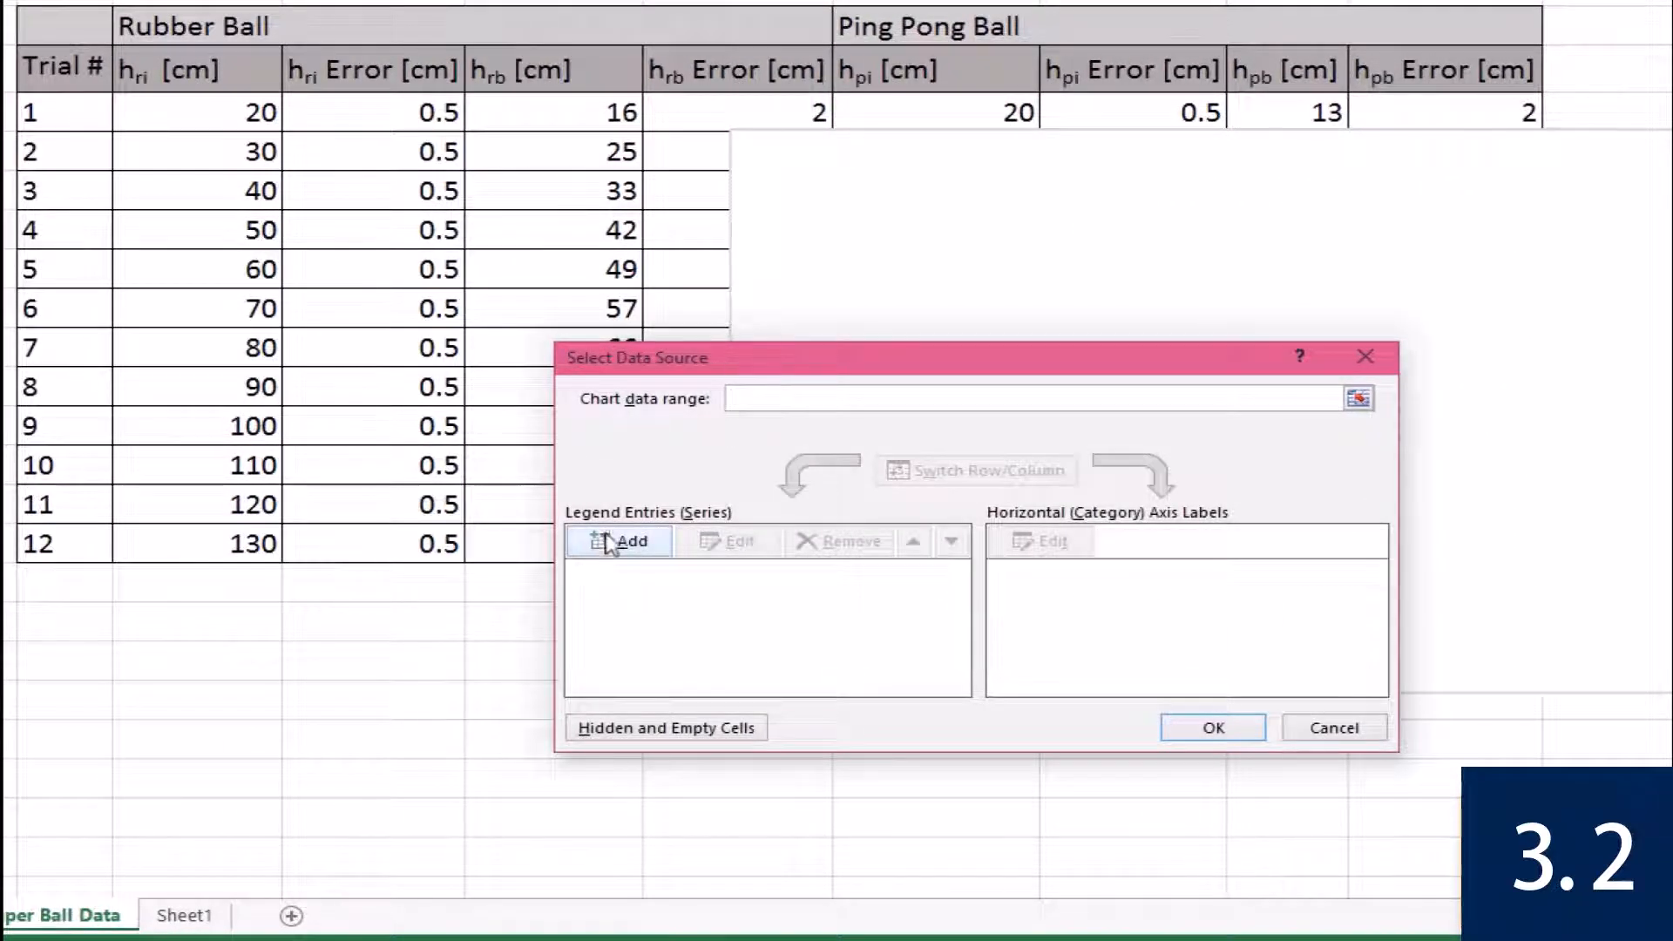
pyautogui.click(621, 544)
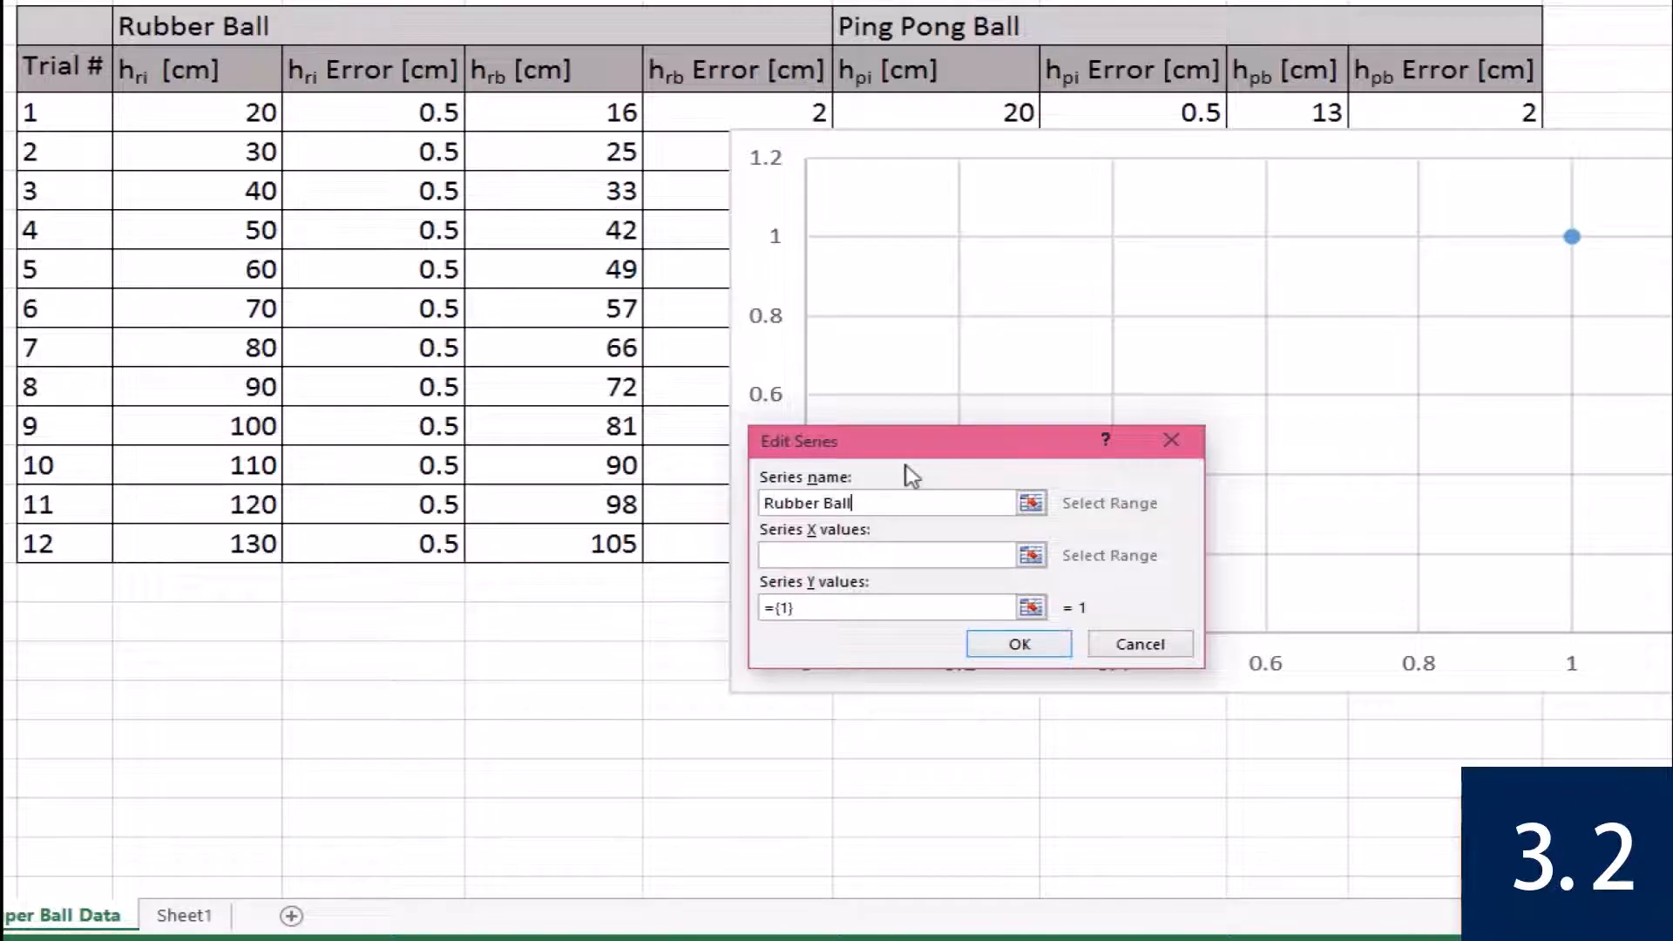
pyautogui.click(920, 553)
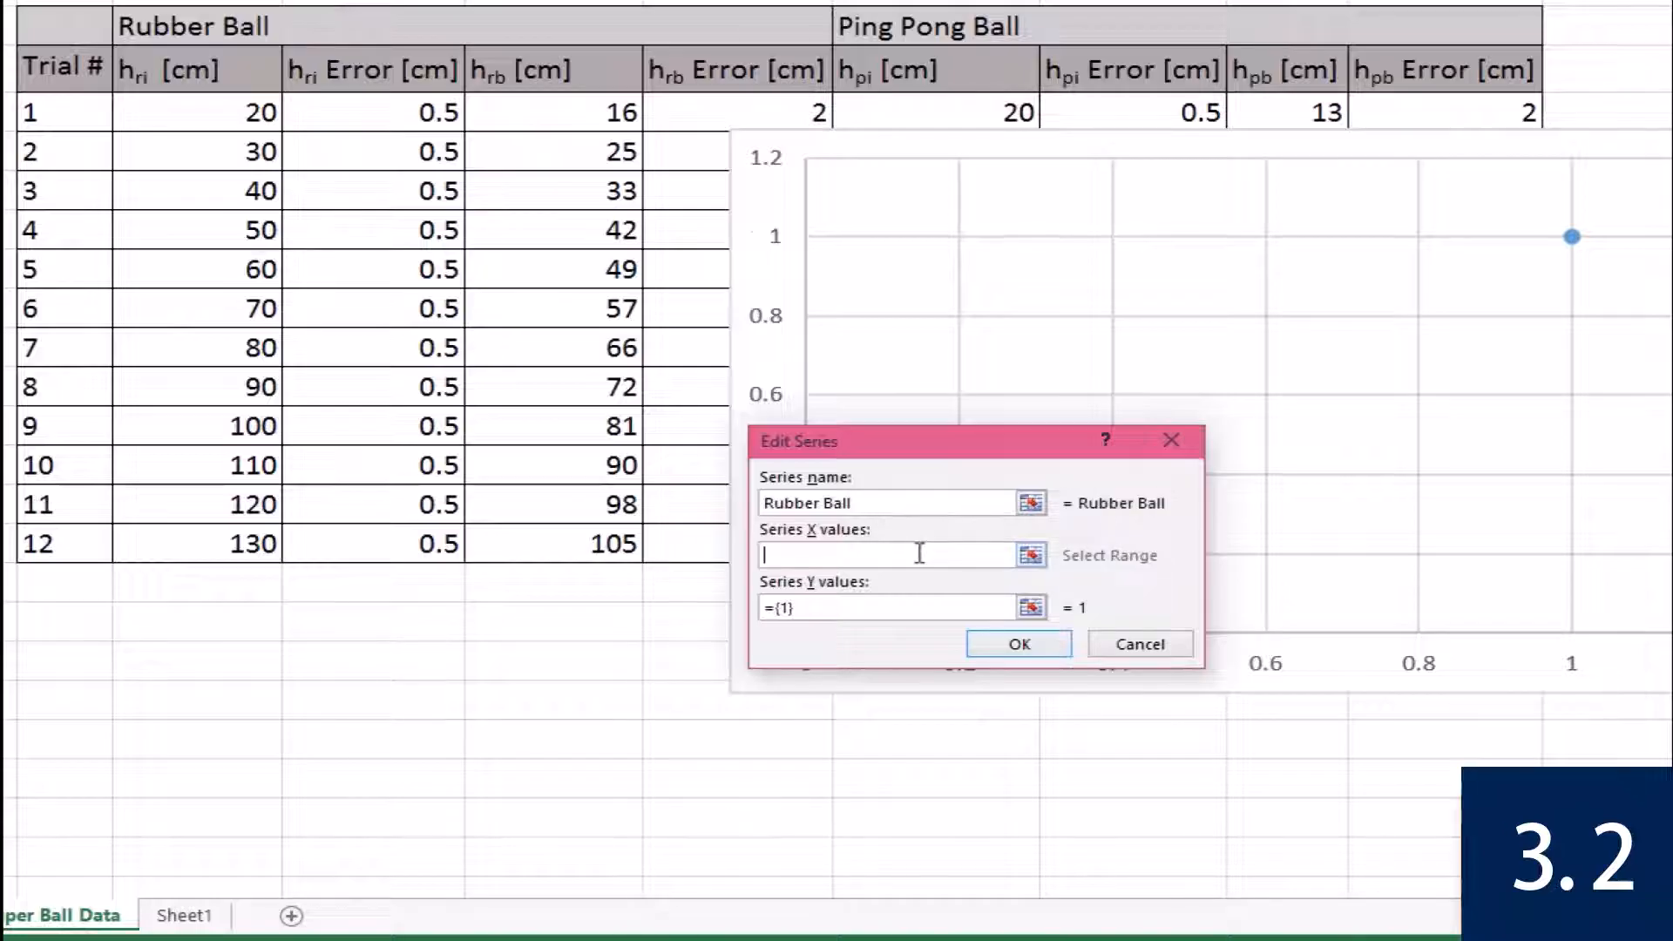
pyautogui.click(1031, 555)
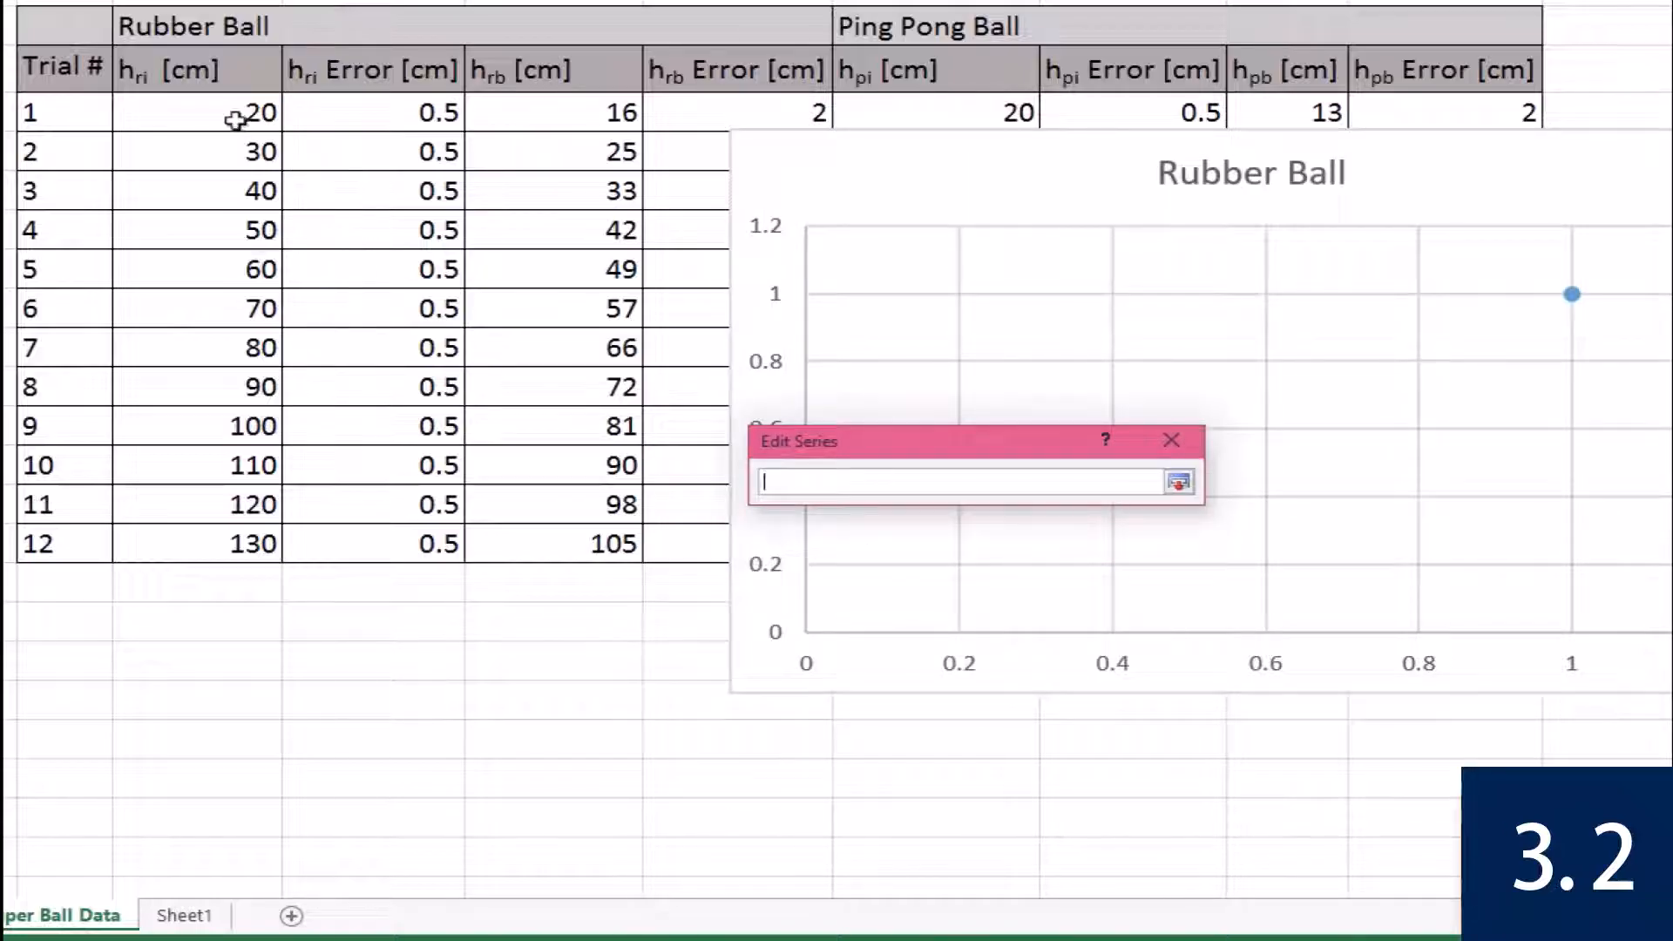
pyautogui.moveTo(225, 112); pyautogui.dragTo(244, 543)
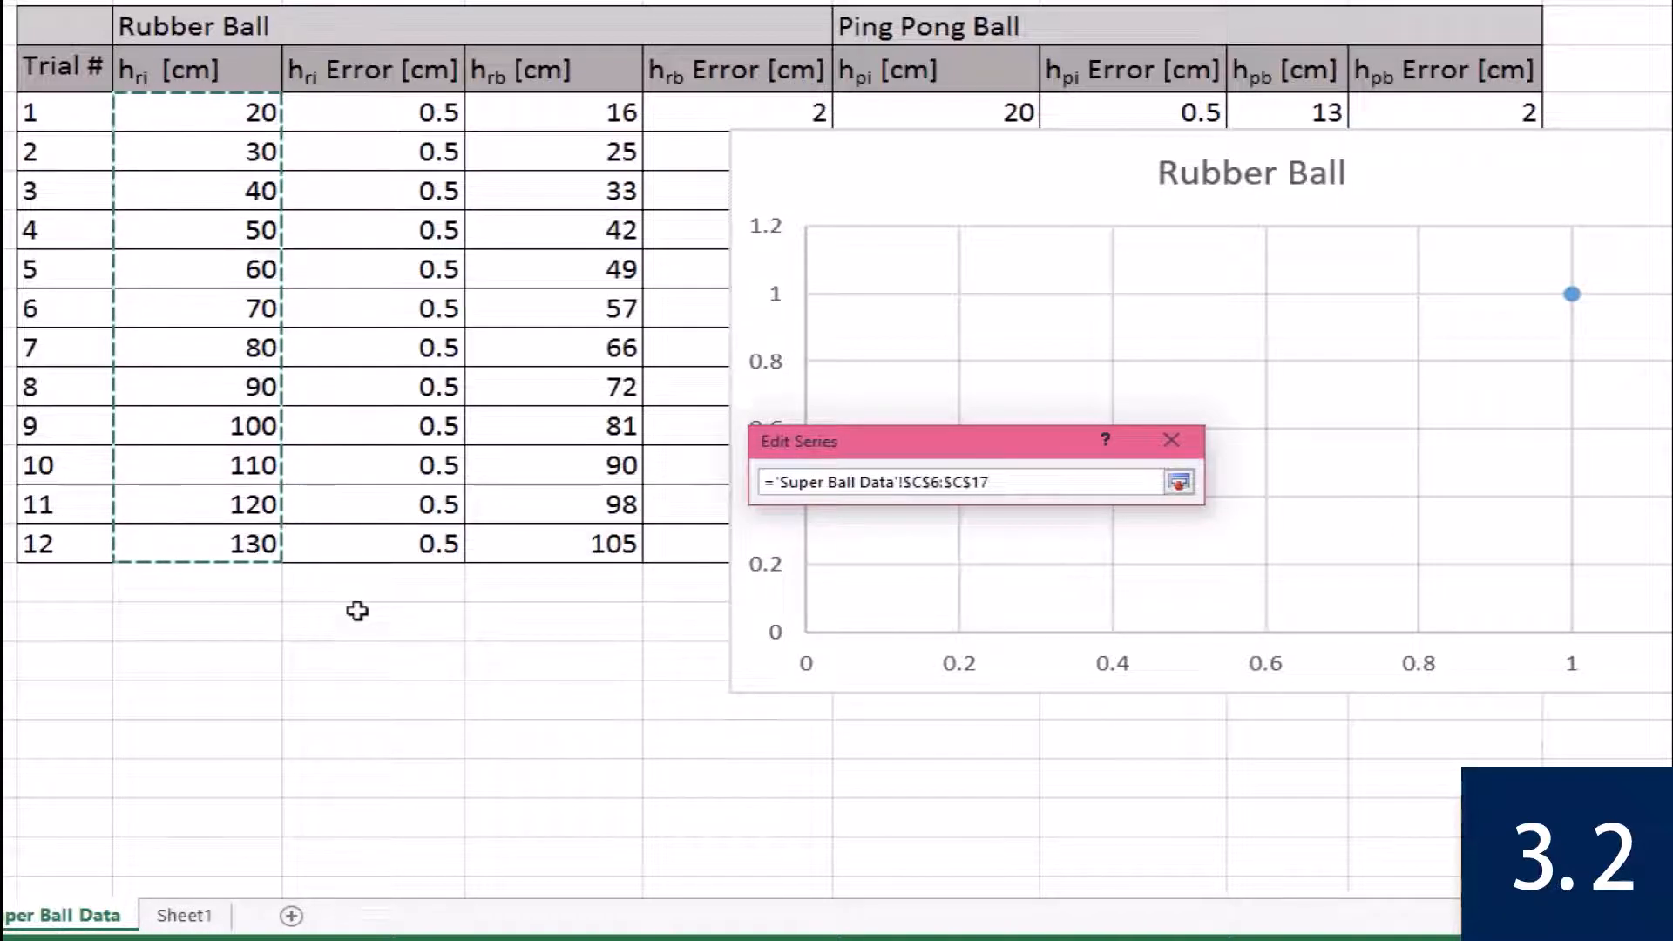
pyautogui.press('Return')
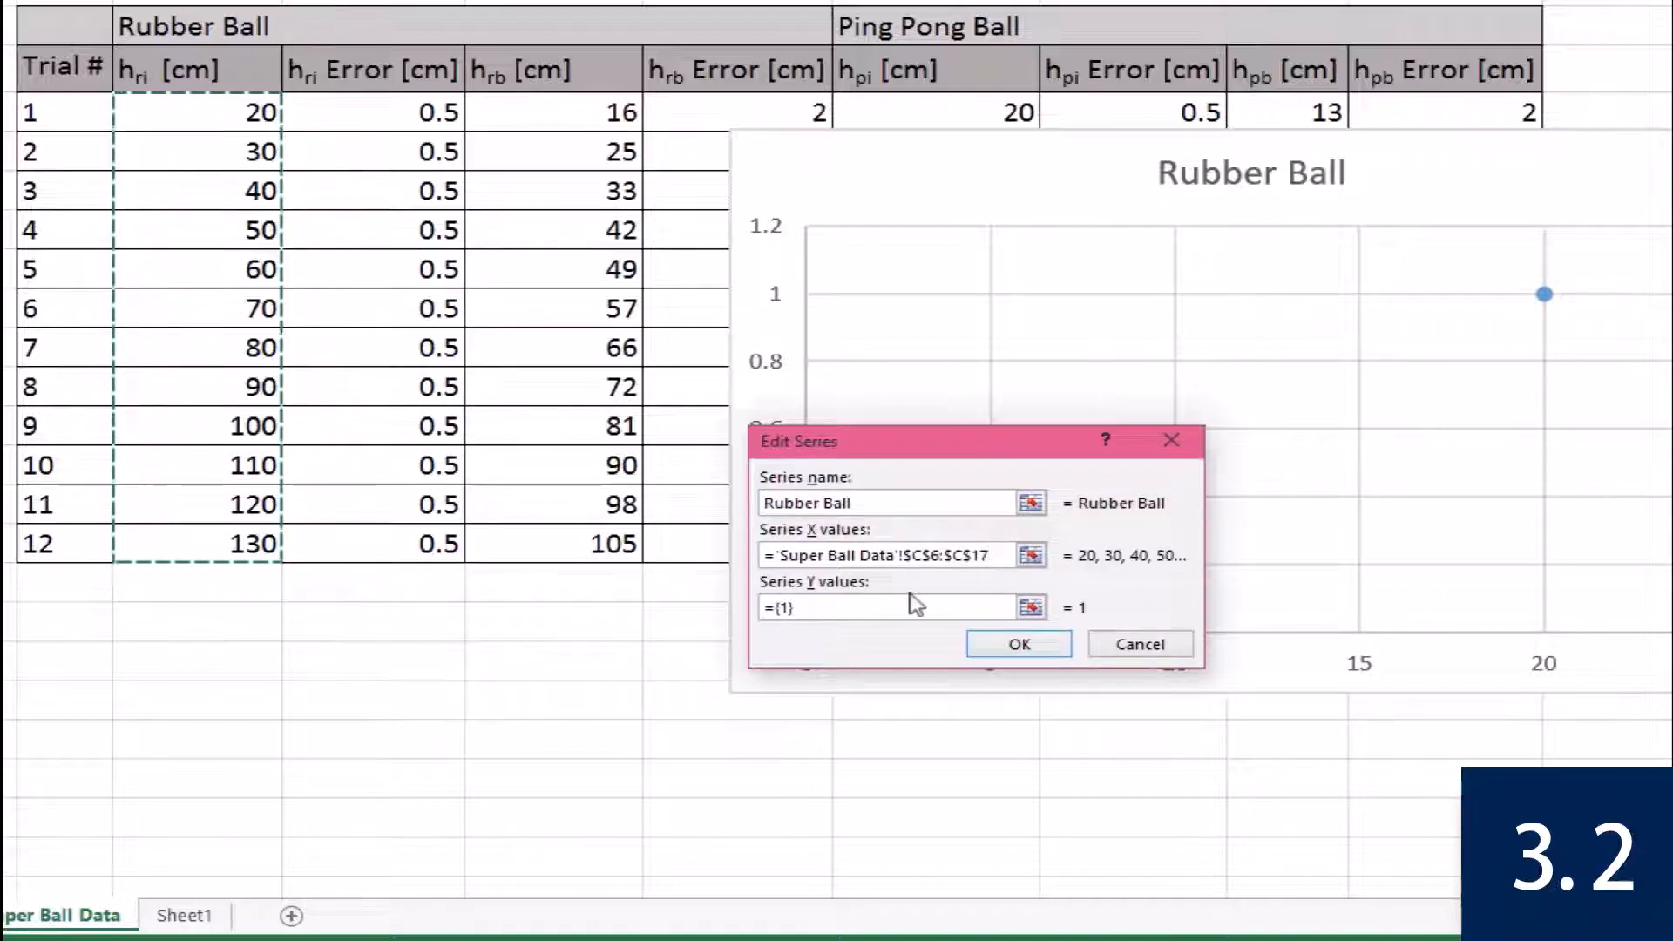
# Set the Rubber Ball series Y values to E6:E17 and apply the chart's data source.
pyautogui.click(802, 608)
pyautogui.press('BackSpace')
pyautogui.press('BackSpace')
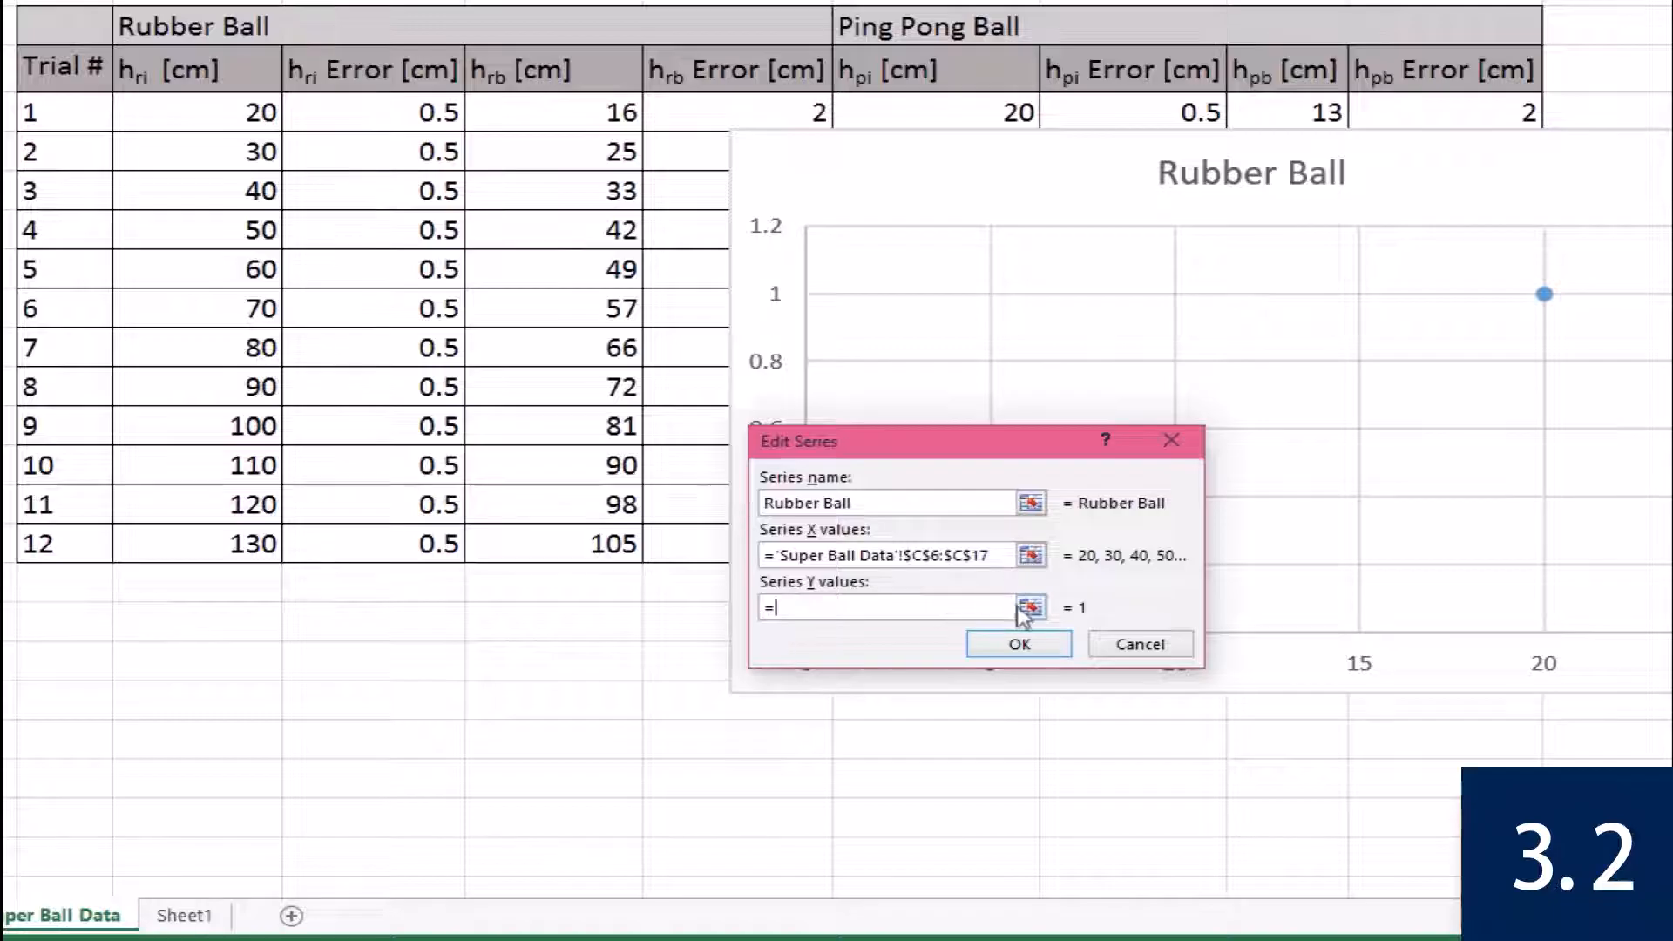
pyautogui.click(1031, 608)
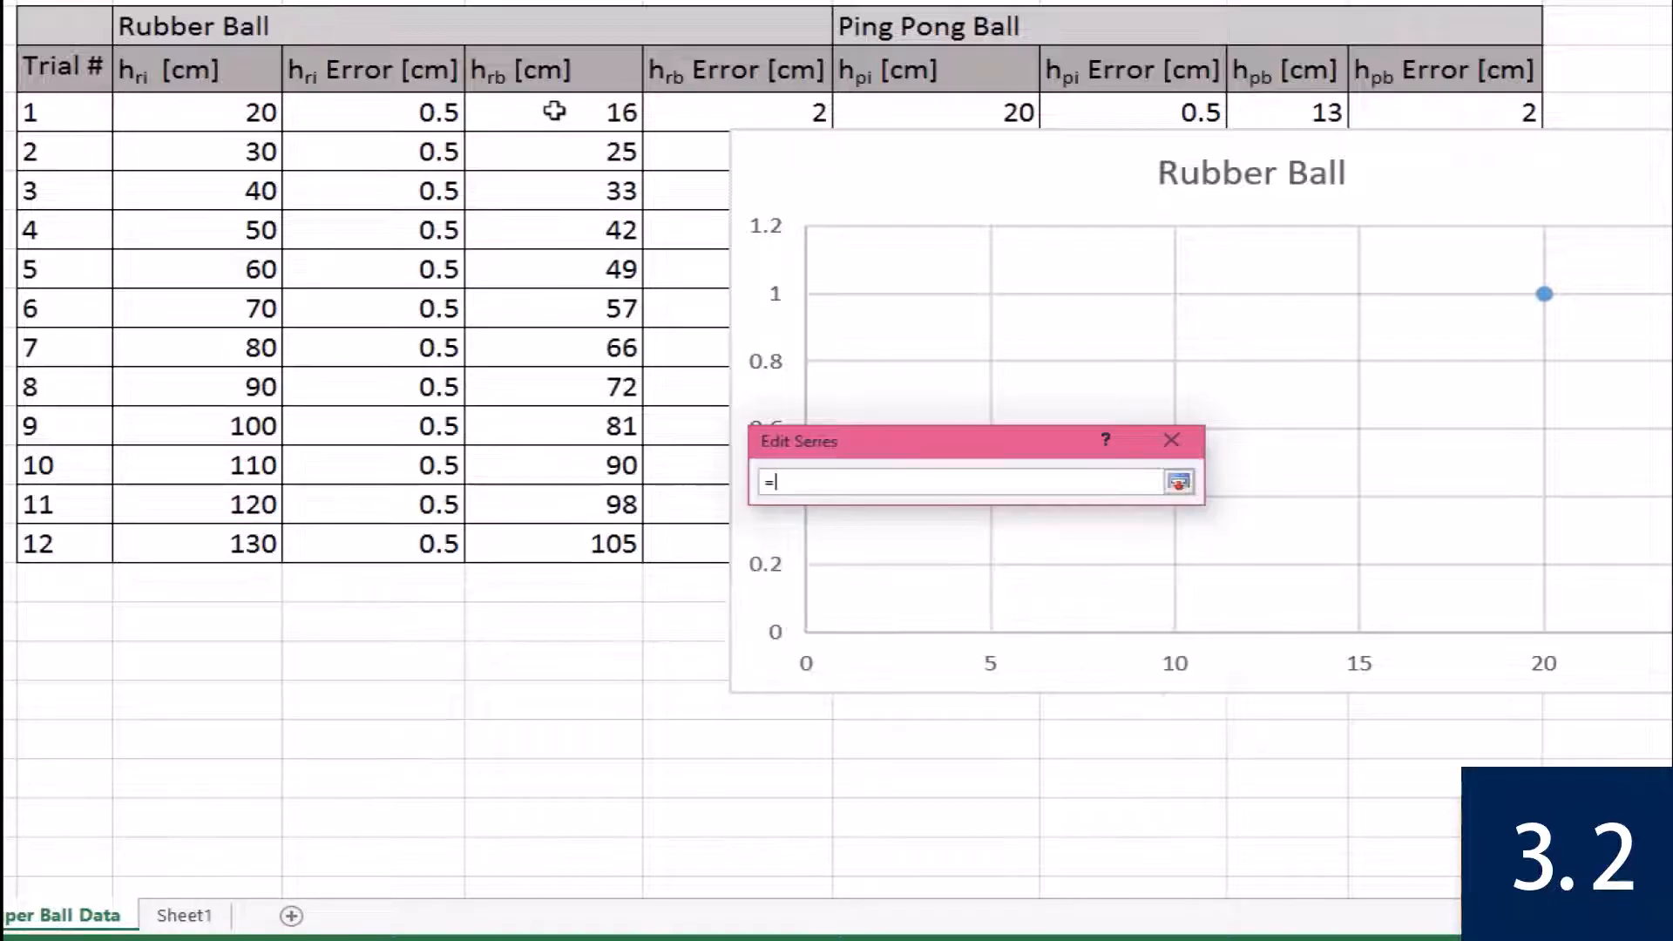
pyautogui.moveTo(550, 111); pyautogui.dragTo(566, 546)
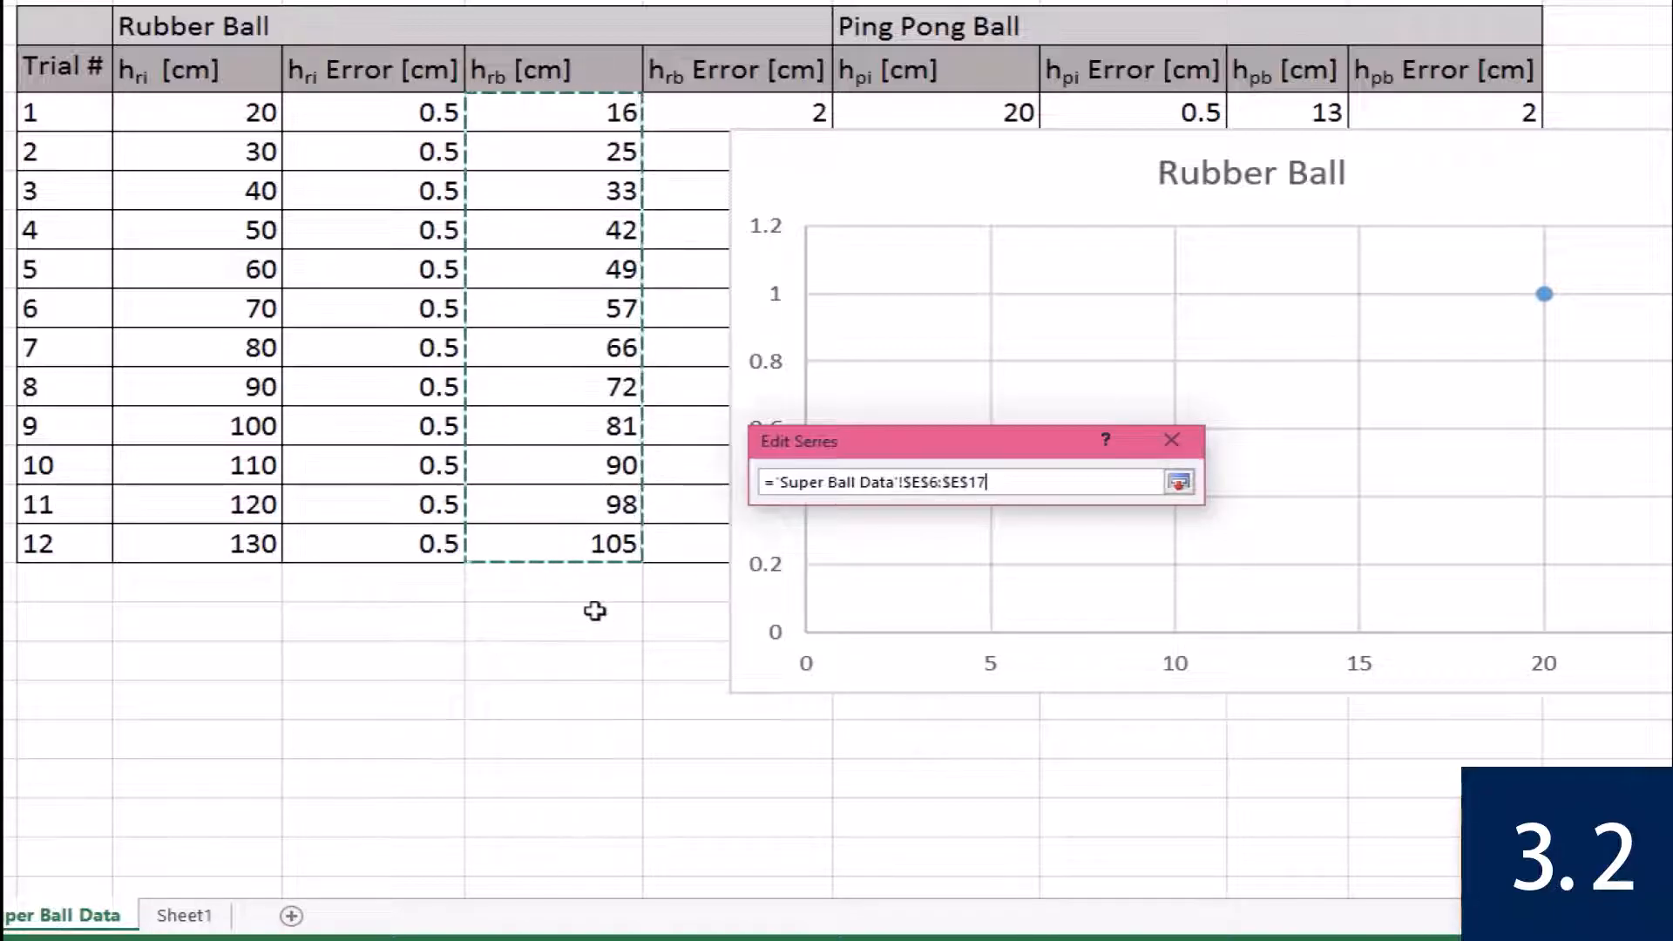
pyautogui.press('Return')
pyautogui.click(1037, 643)
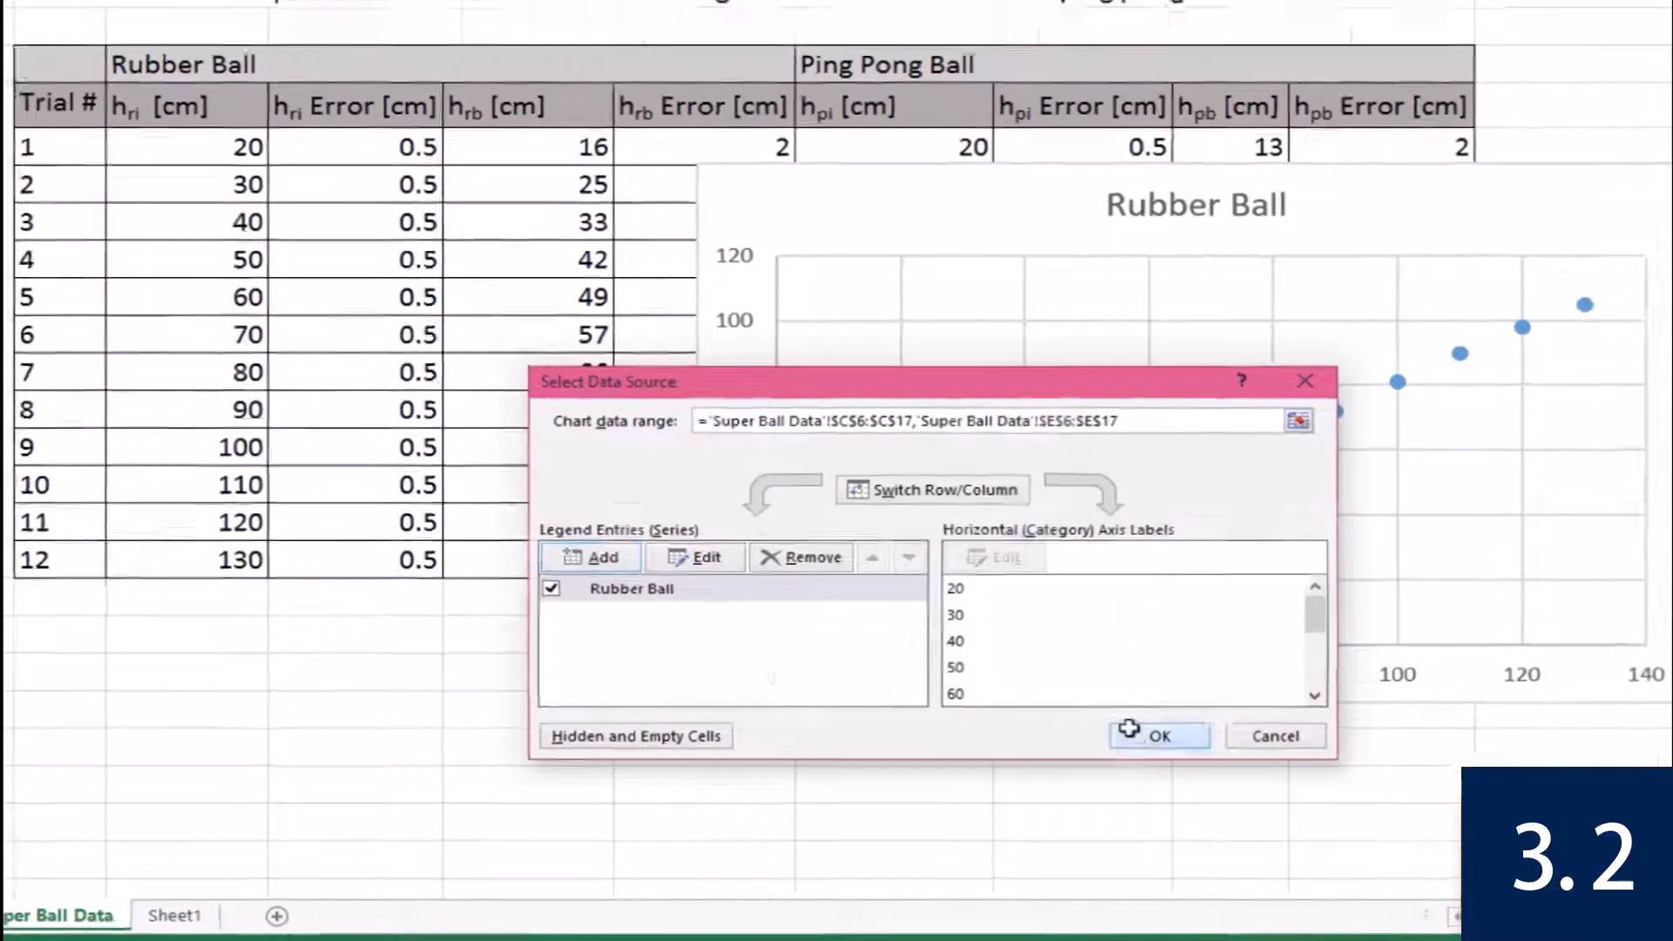
pyautogui.click(1189, 731)
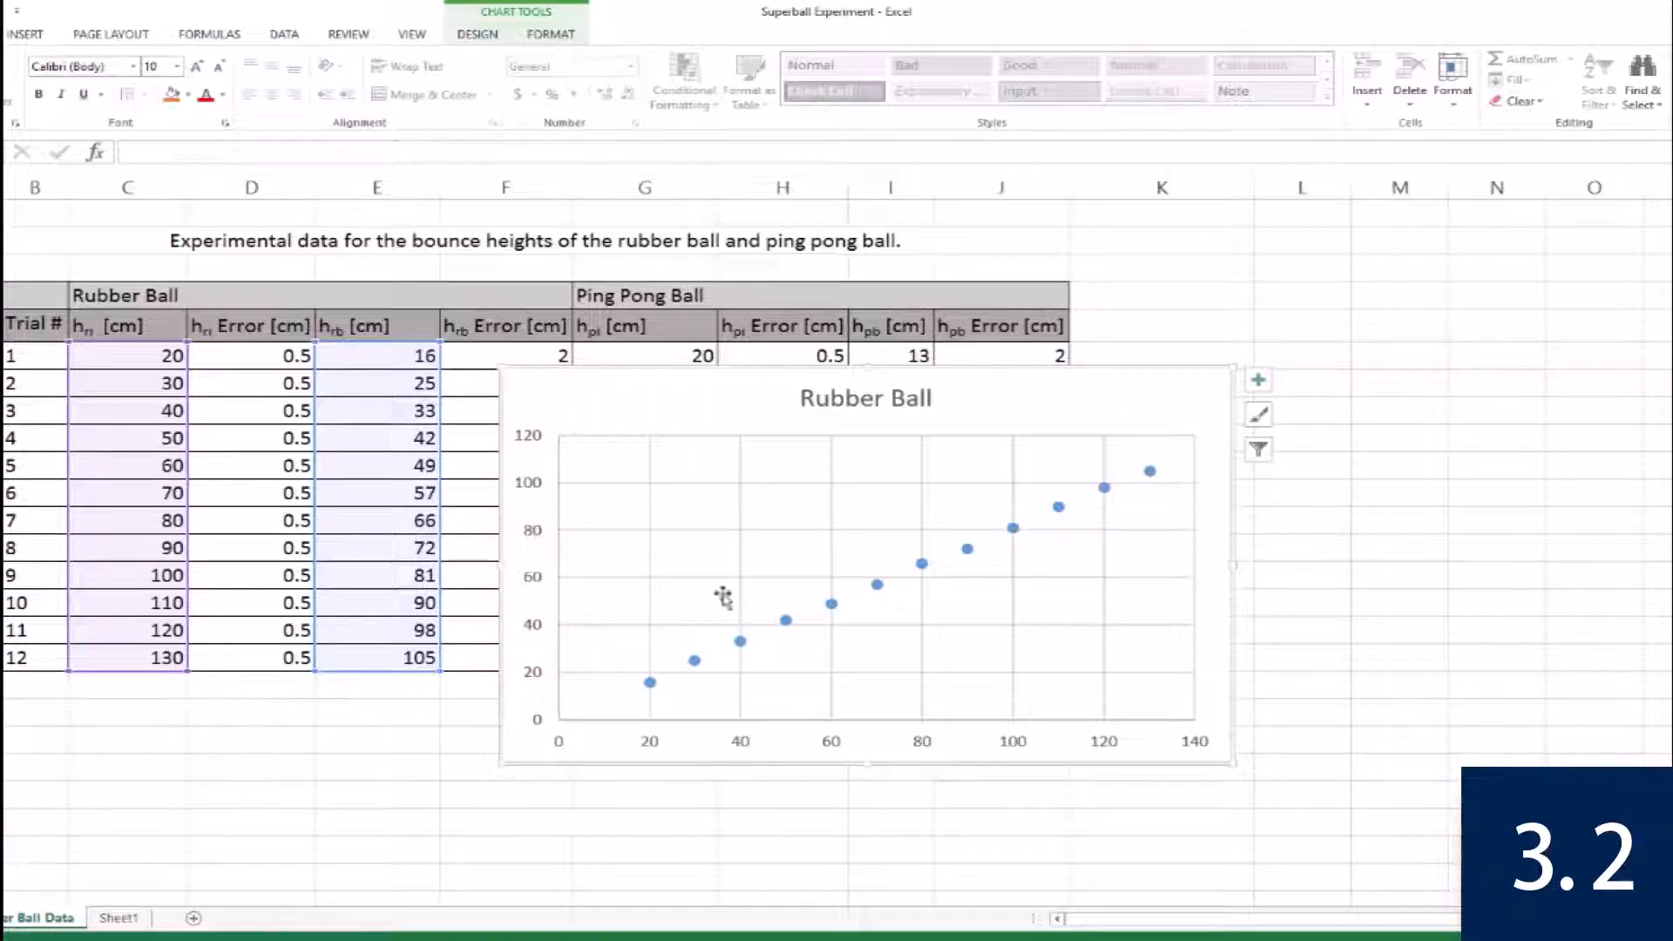
# Move the chart beside the table and add a "Ping Pong Ball" series with X values G6:G17 and Y values I6:I17.
pyautogui.moveTo(577, 393); pyautogui.dragTo(1147, 400)
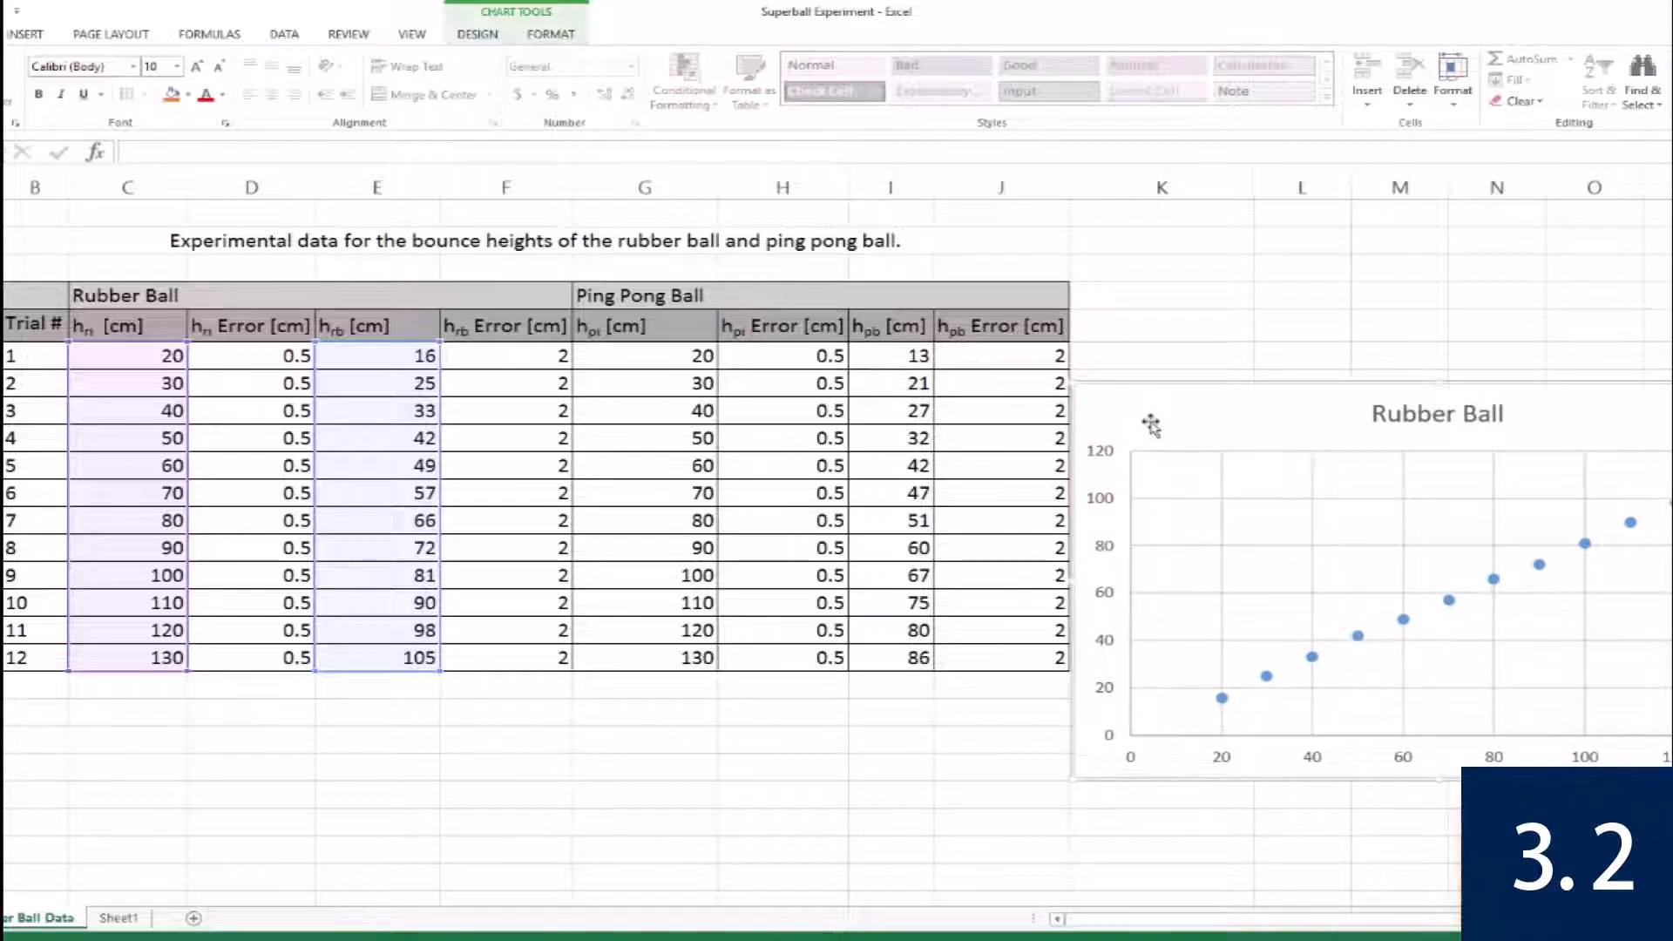
pyautogui.rightClick(1150, 422)
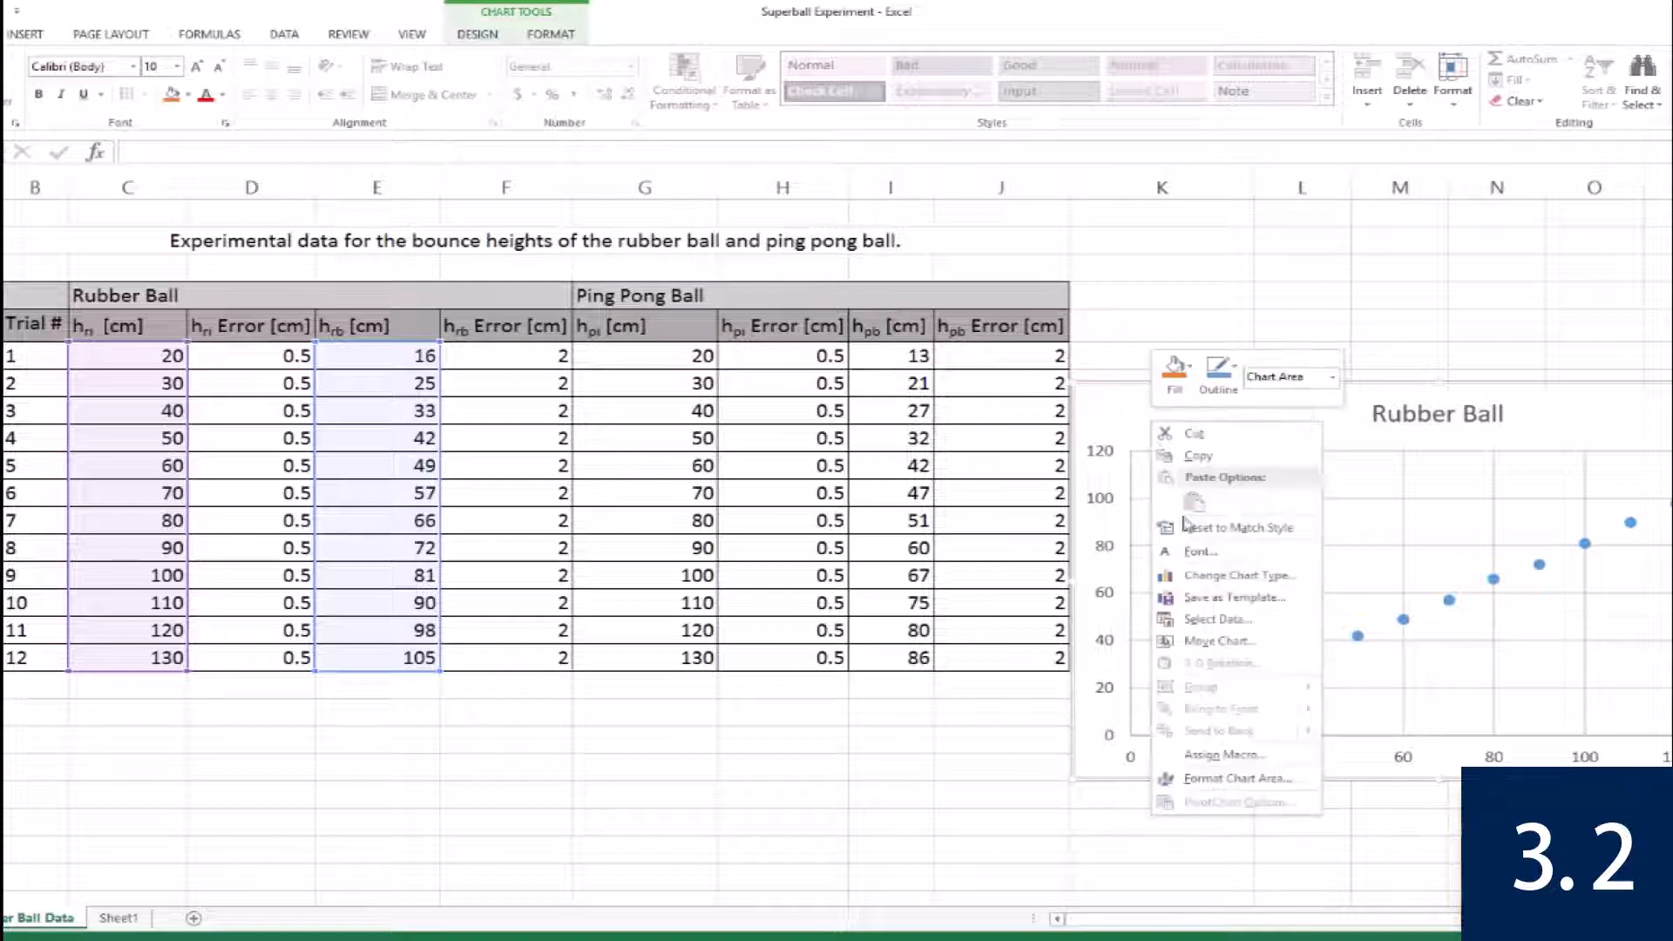
pyautogui.click(1205, 617)
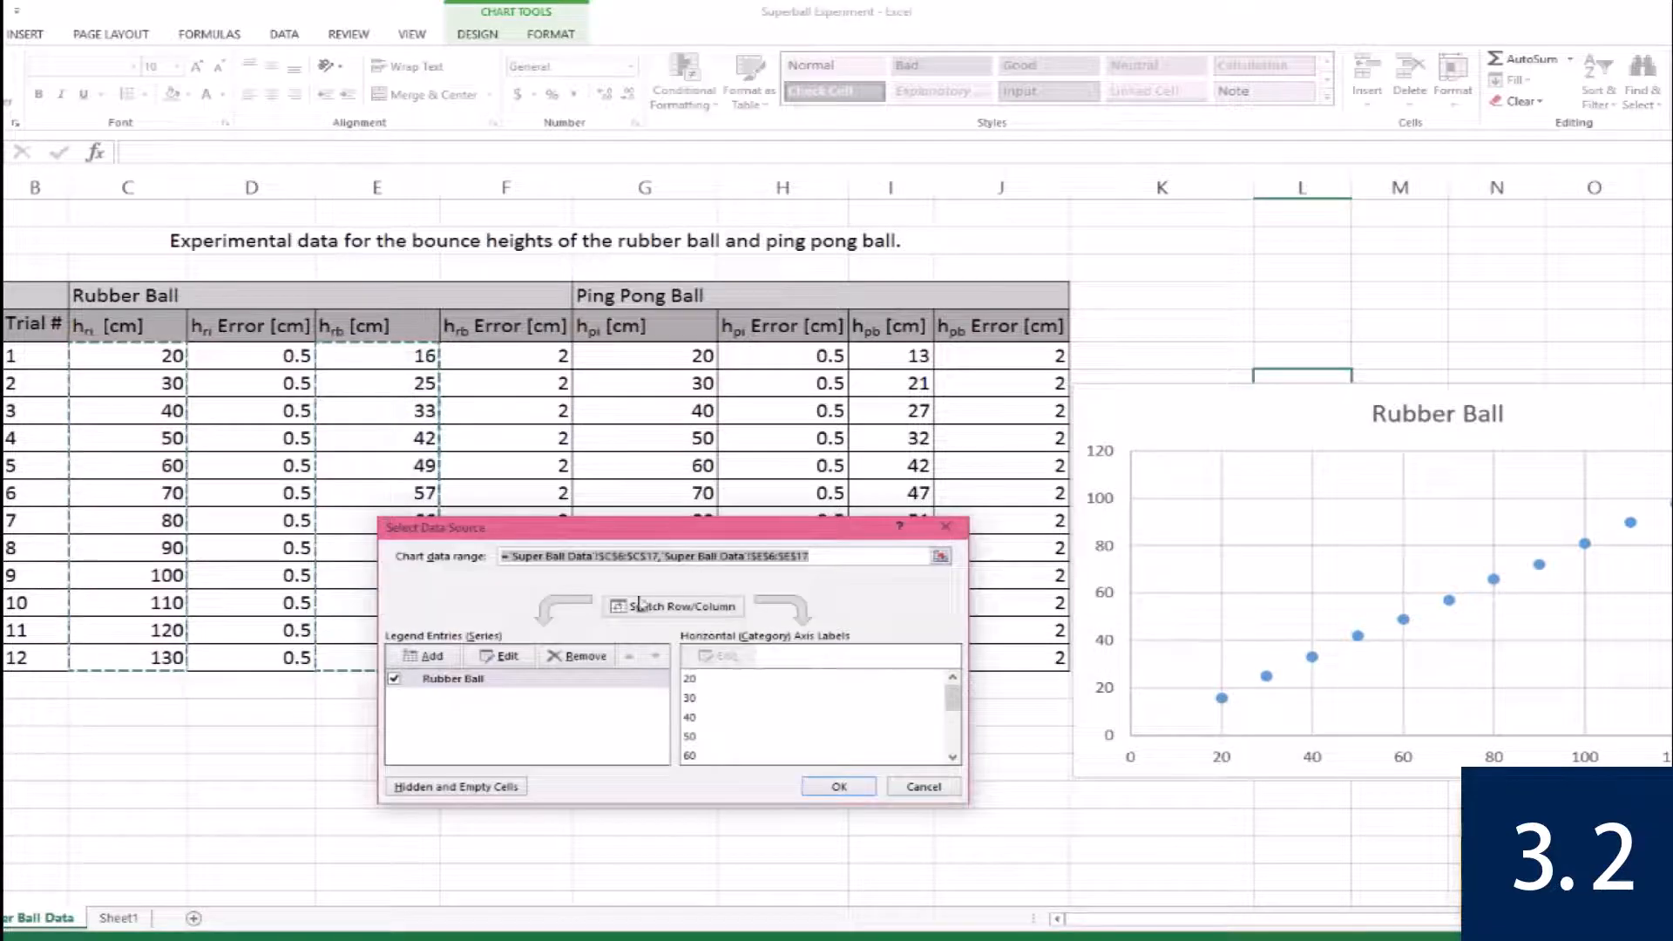
pyautogui.click(424, 656)
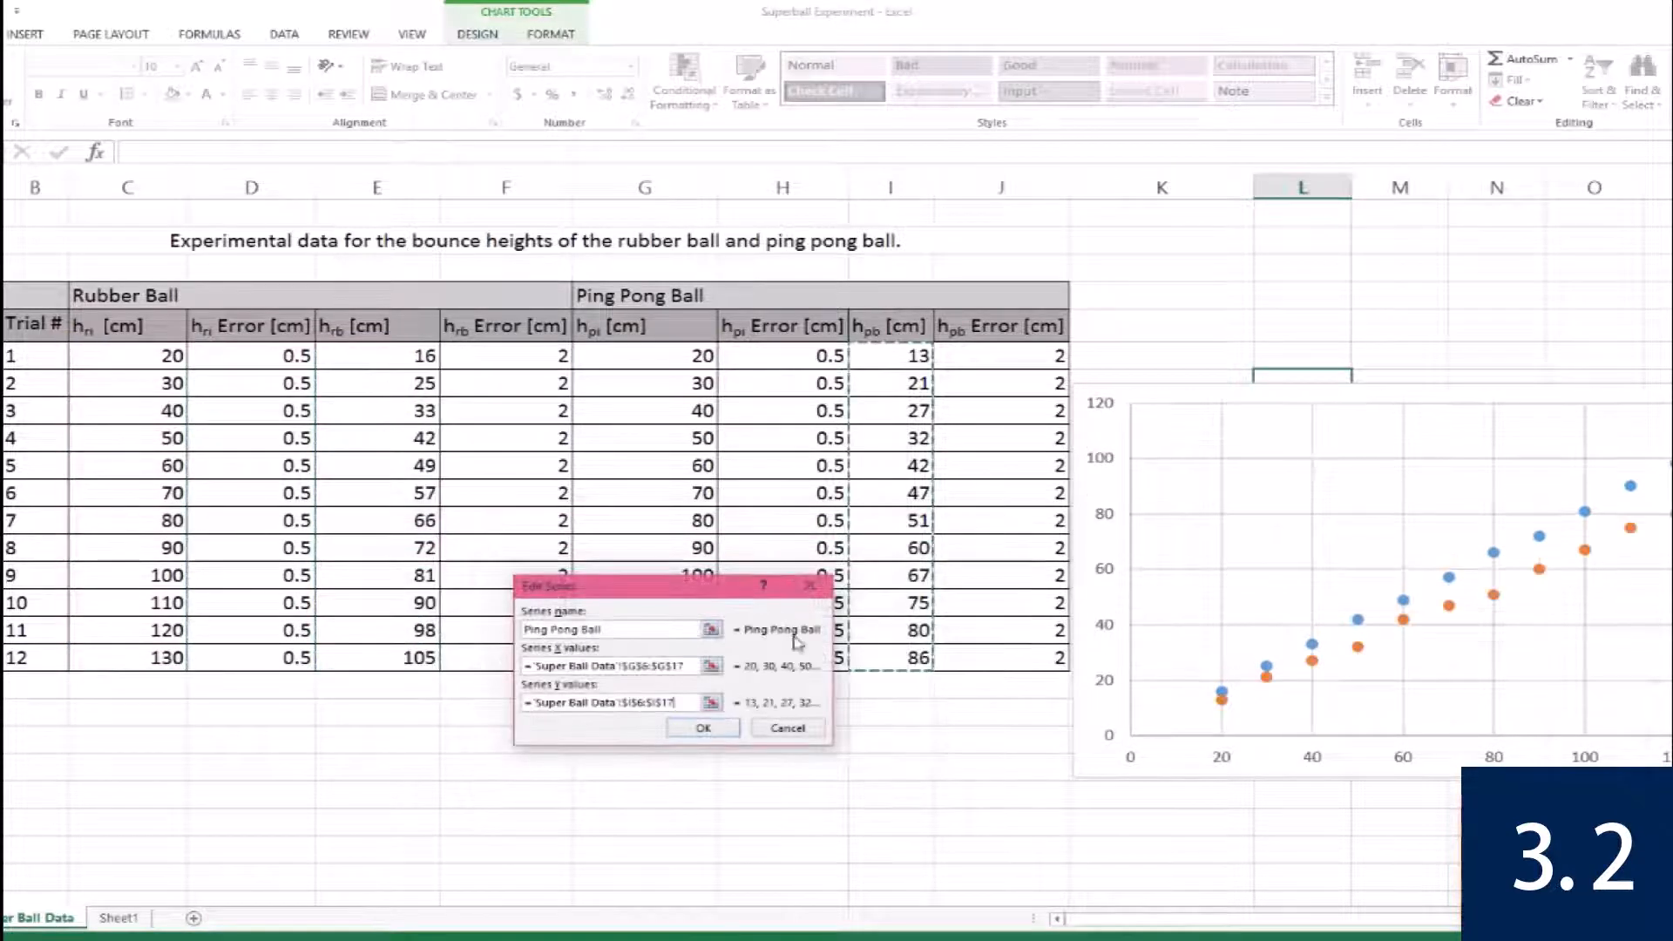
pyautogui.click(704, 730)
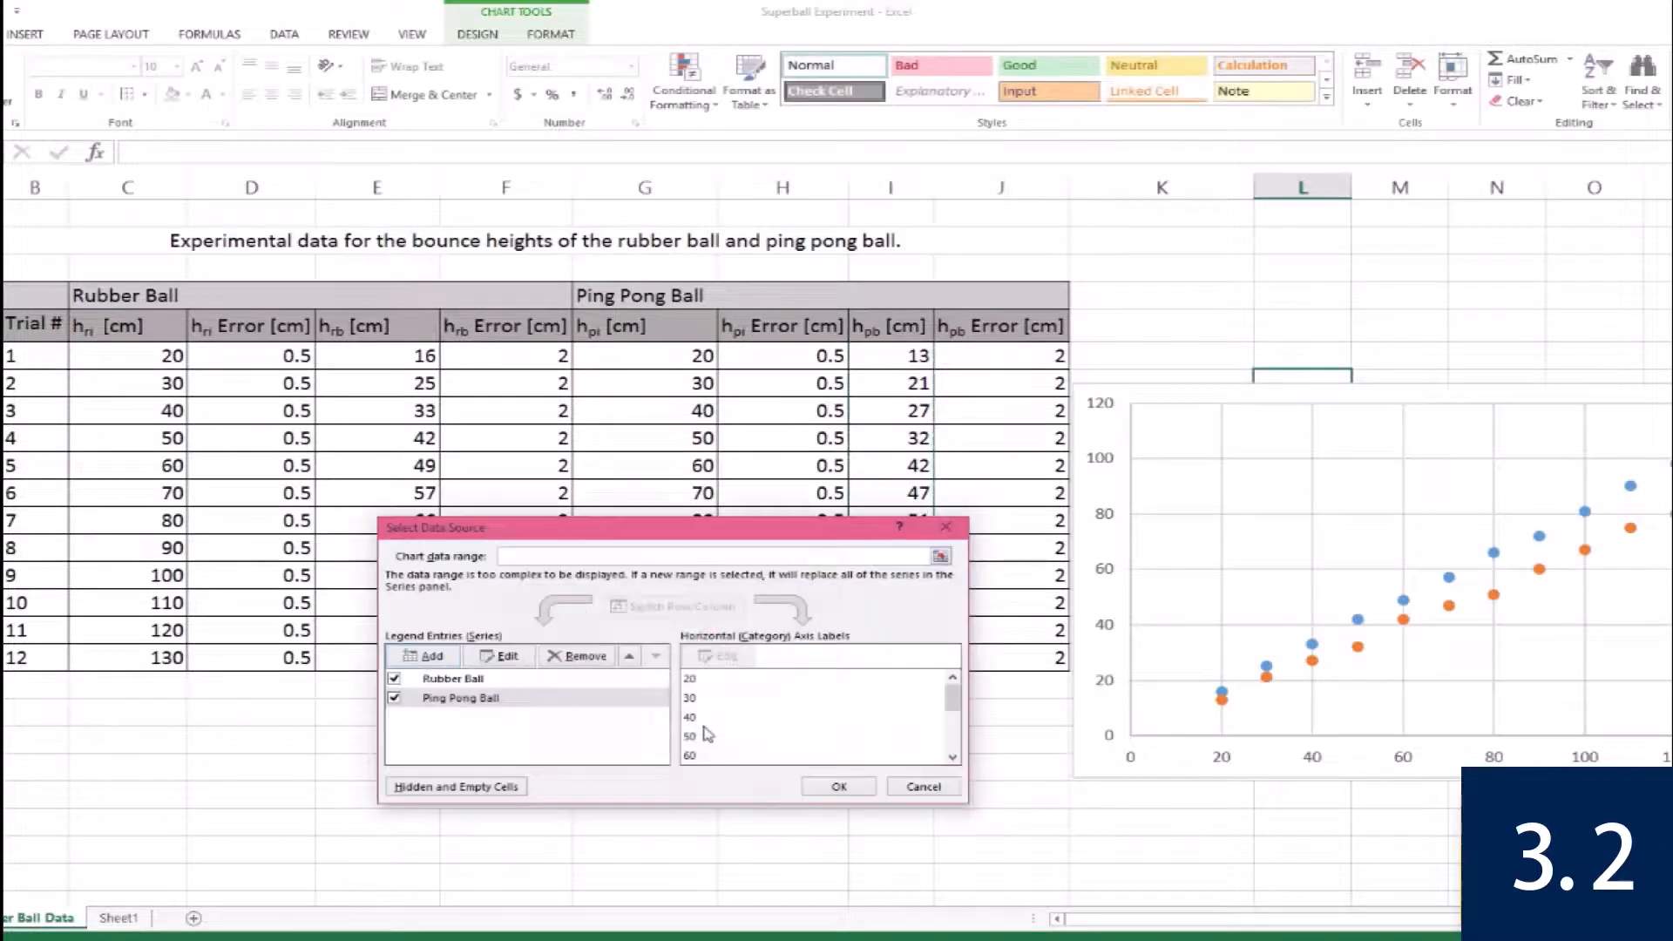
pyautogui.click(838, 782)
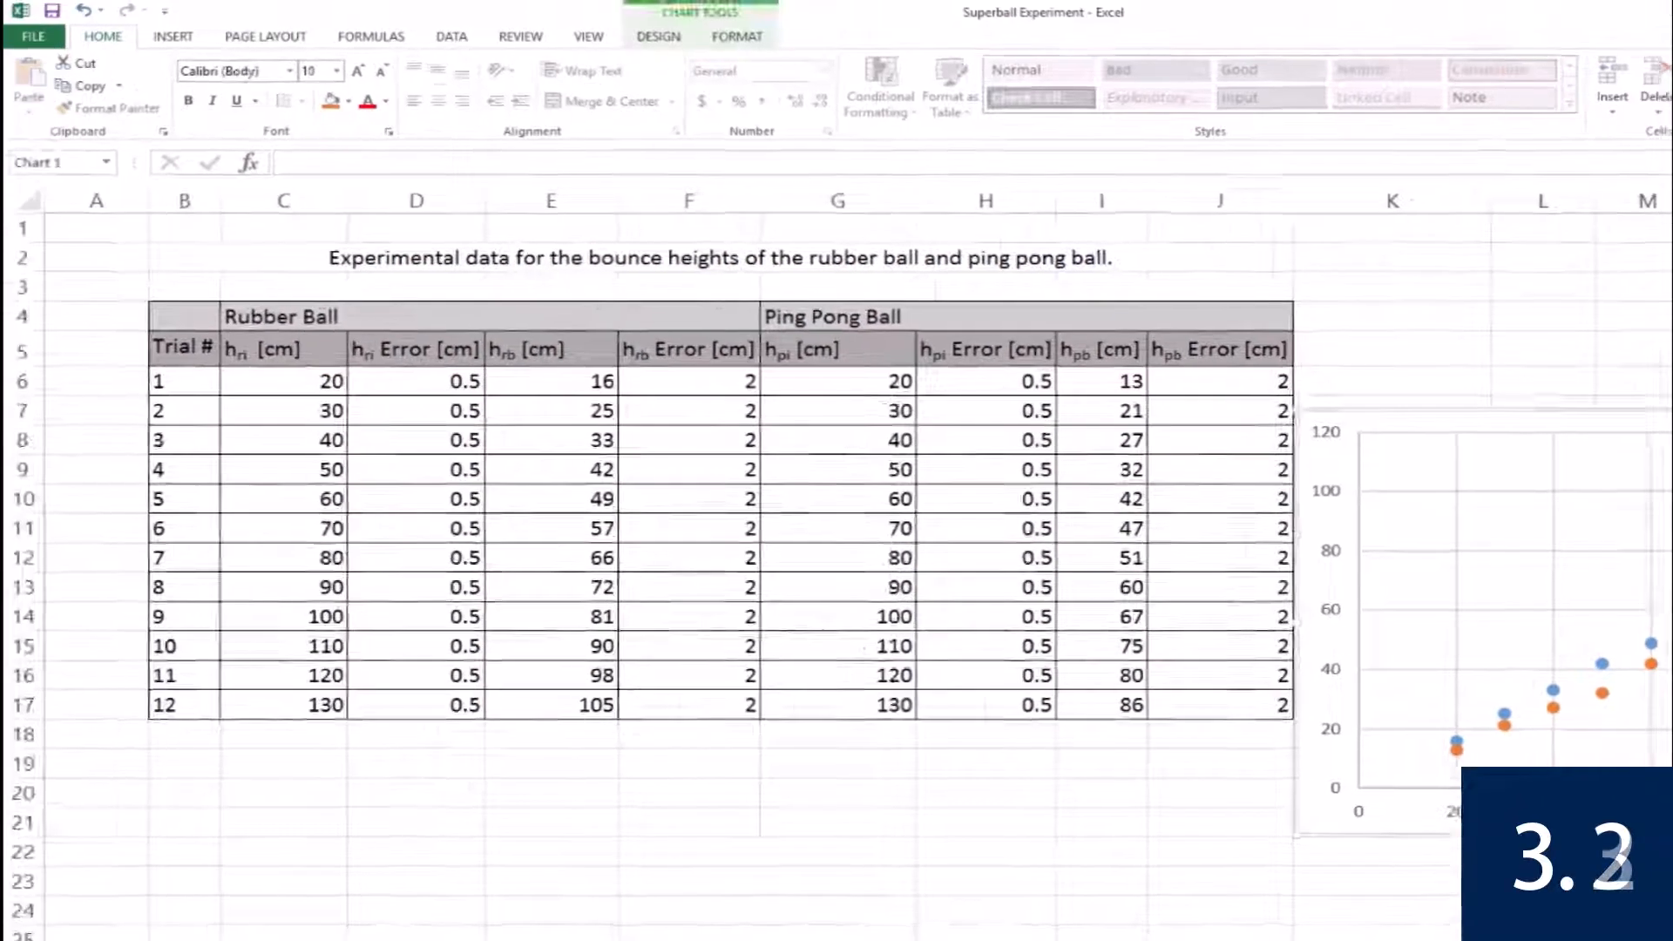
pyautogui.click(1313, 100)
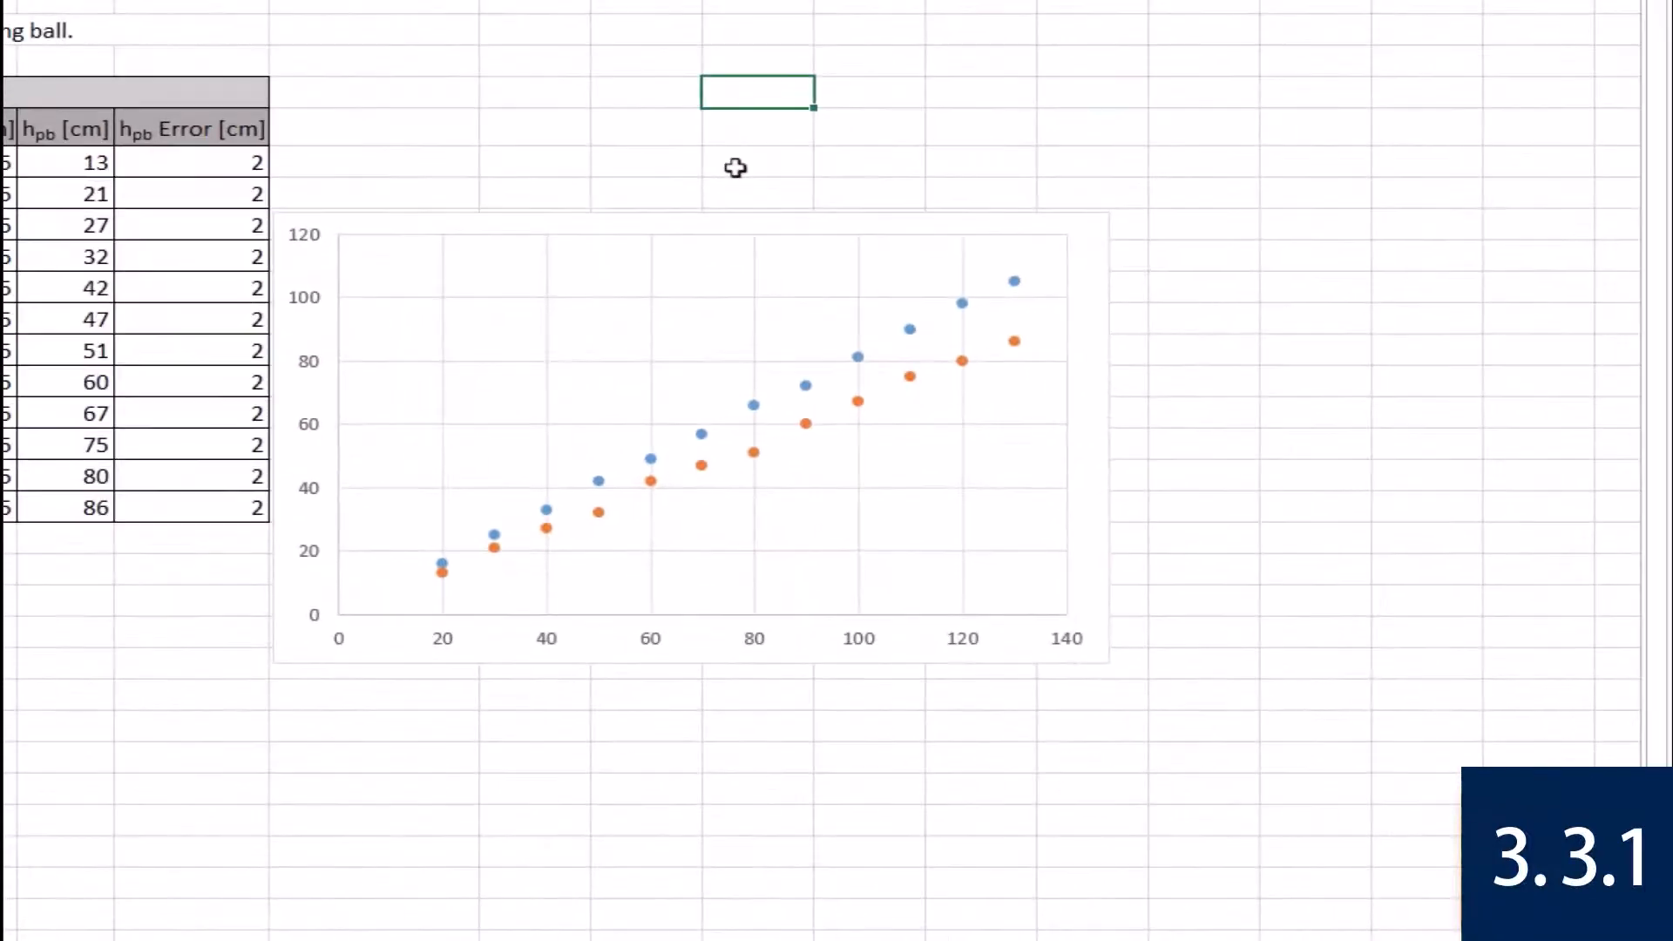
# Add axis titles, a chart title and a legend to the scatter chart.
pyautogui.click(735, 224)
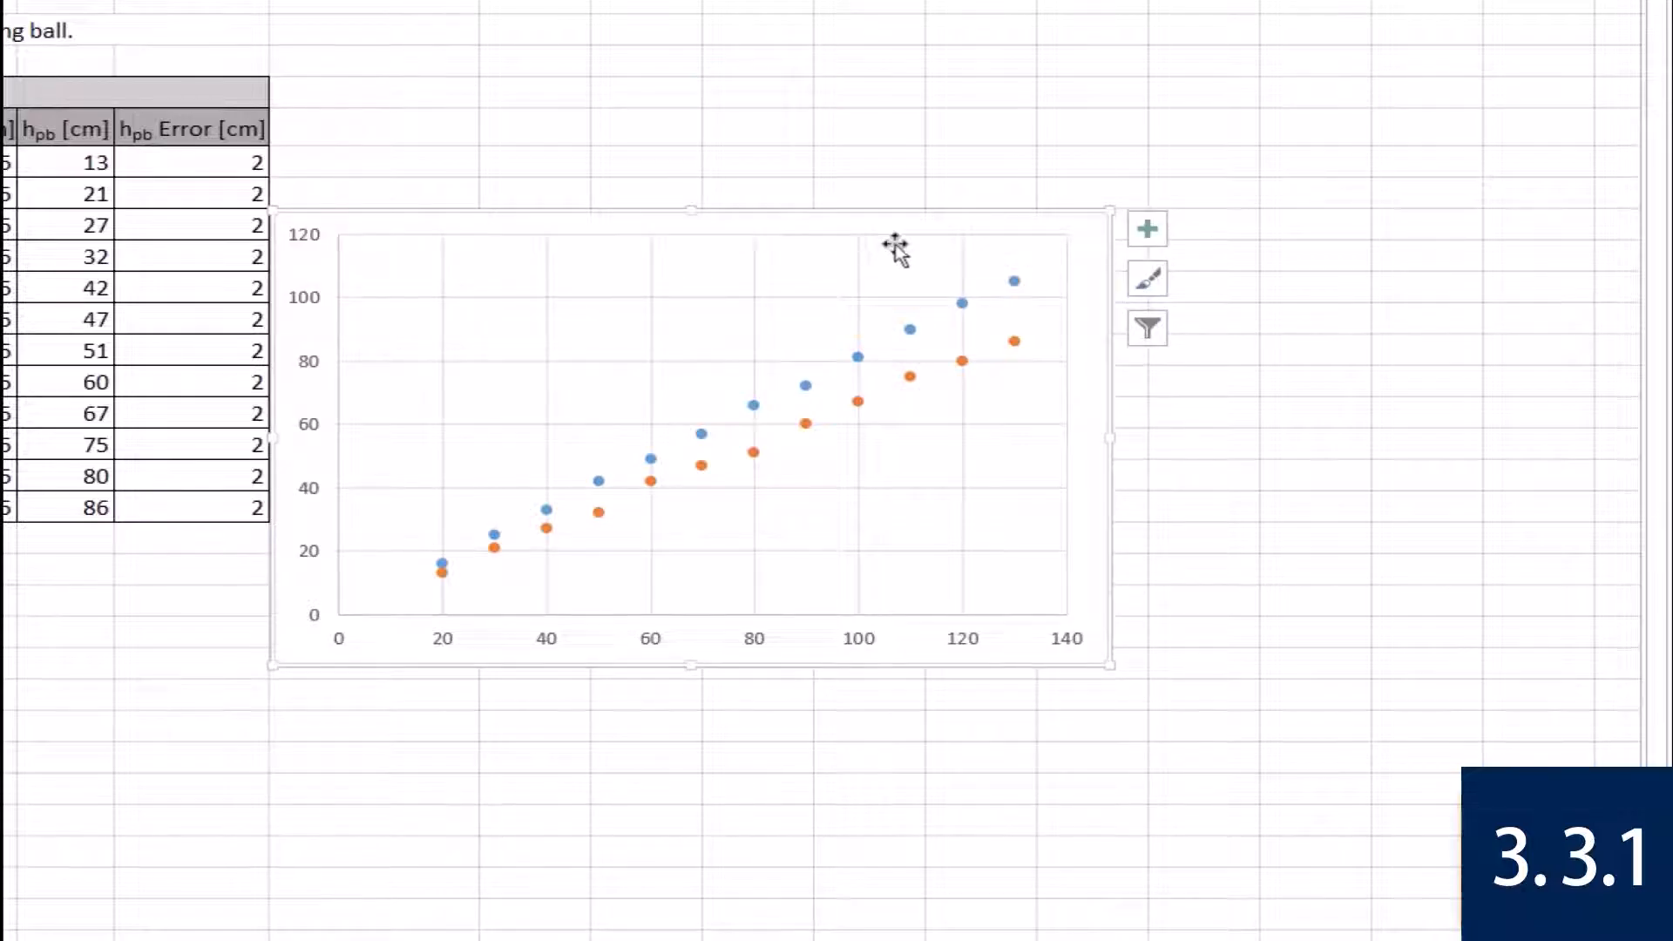
pyautogui.click(1148, 229)
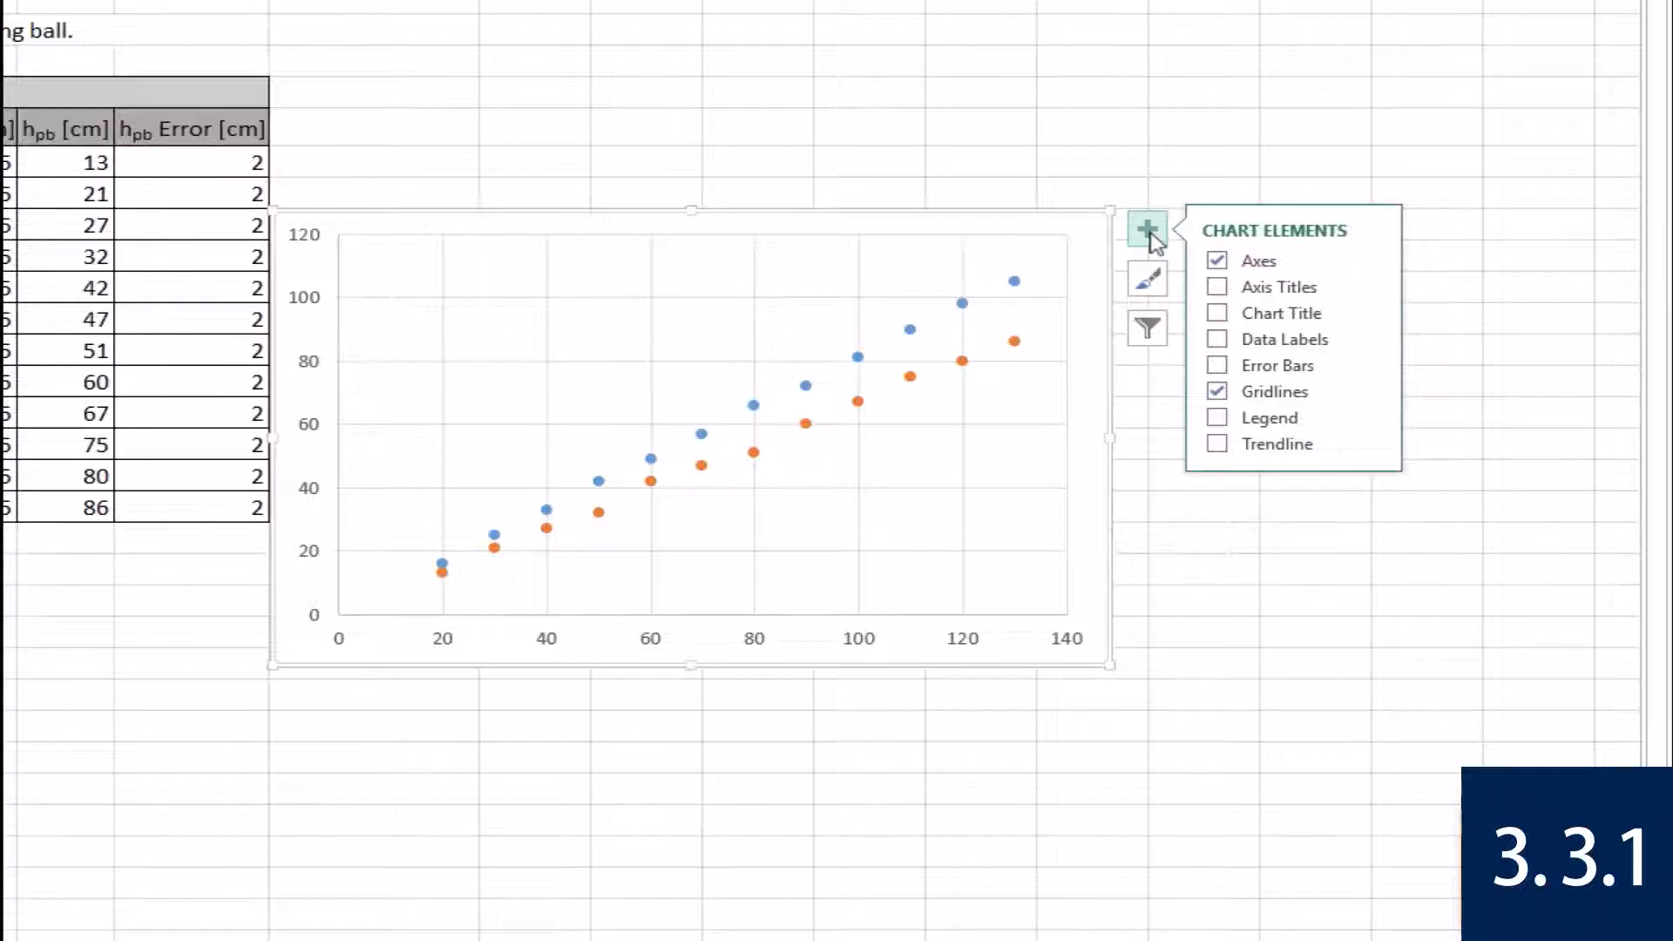
pyautogui.click(1148, 231)
pyautogui.click(1149, 231)
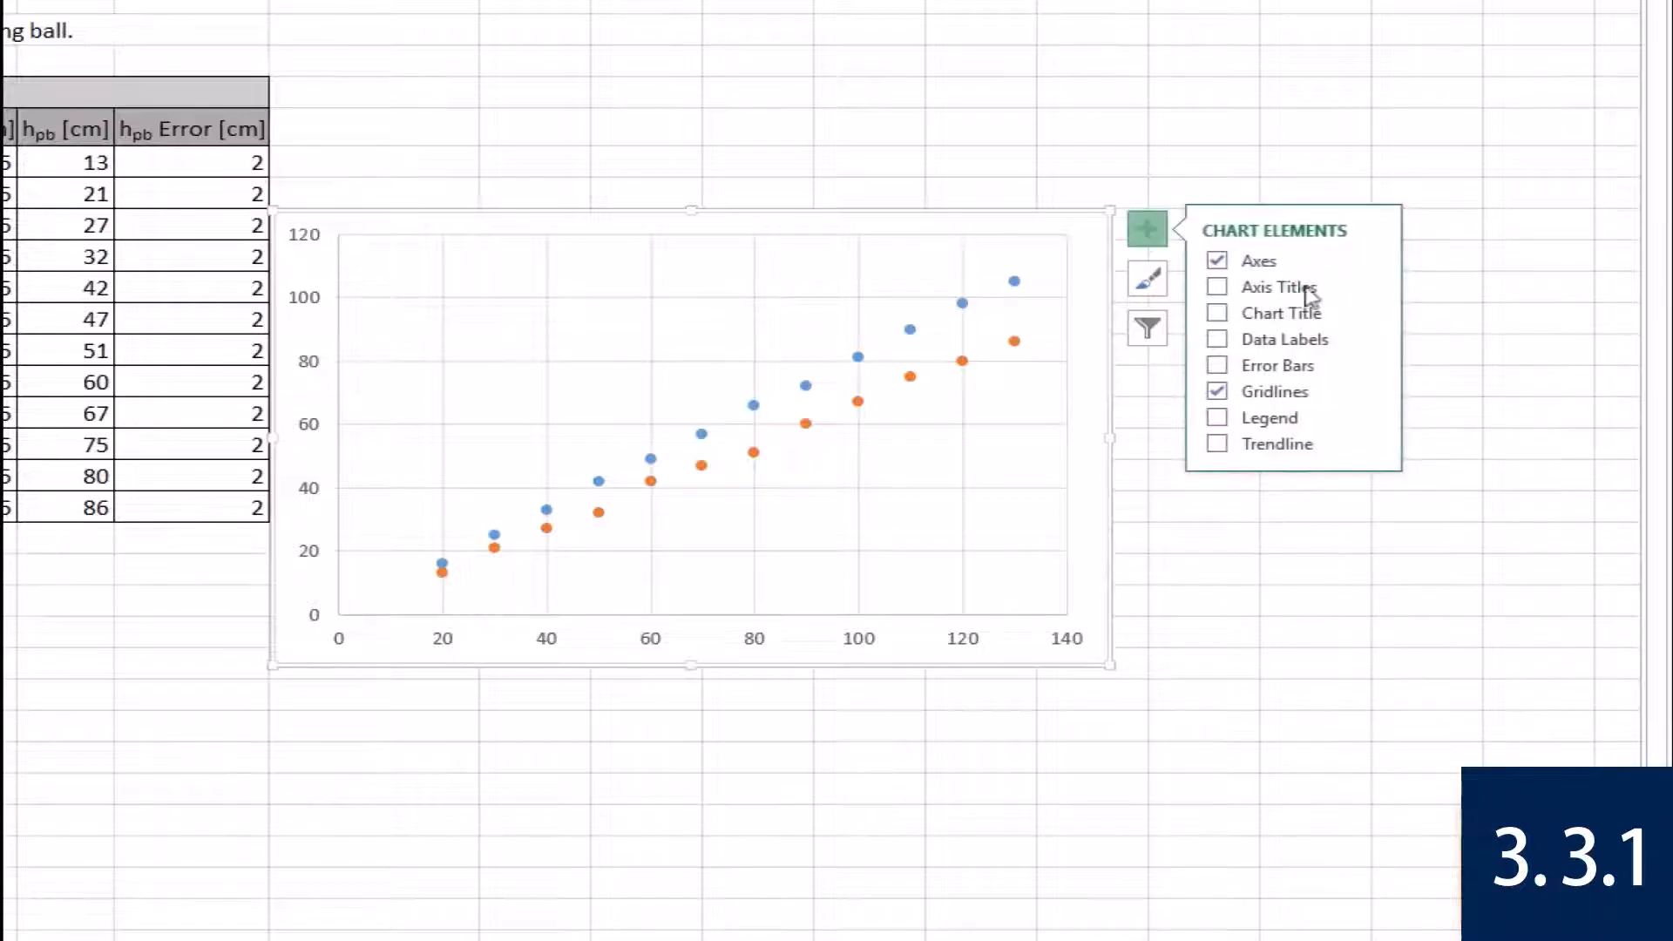
pyautogui.click(1231, 290)
pyautogui.click(1223, 315)
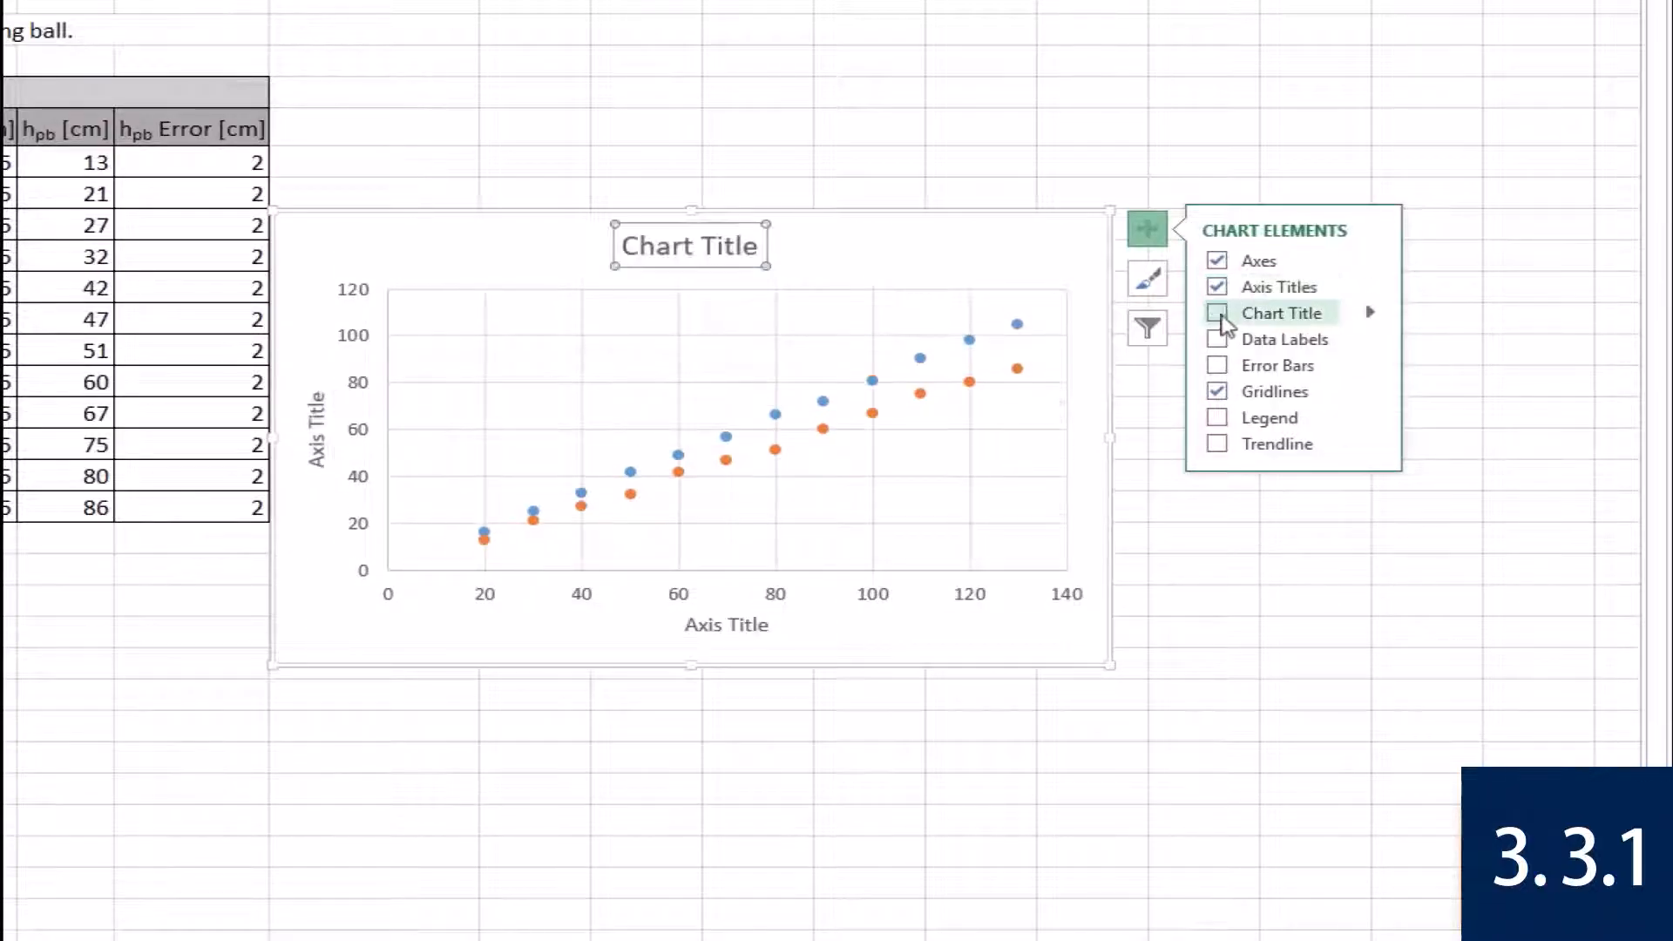
pyautogui.click(1218, 419)
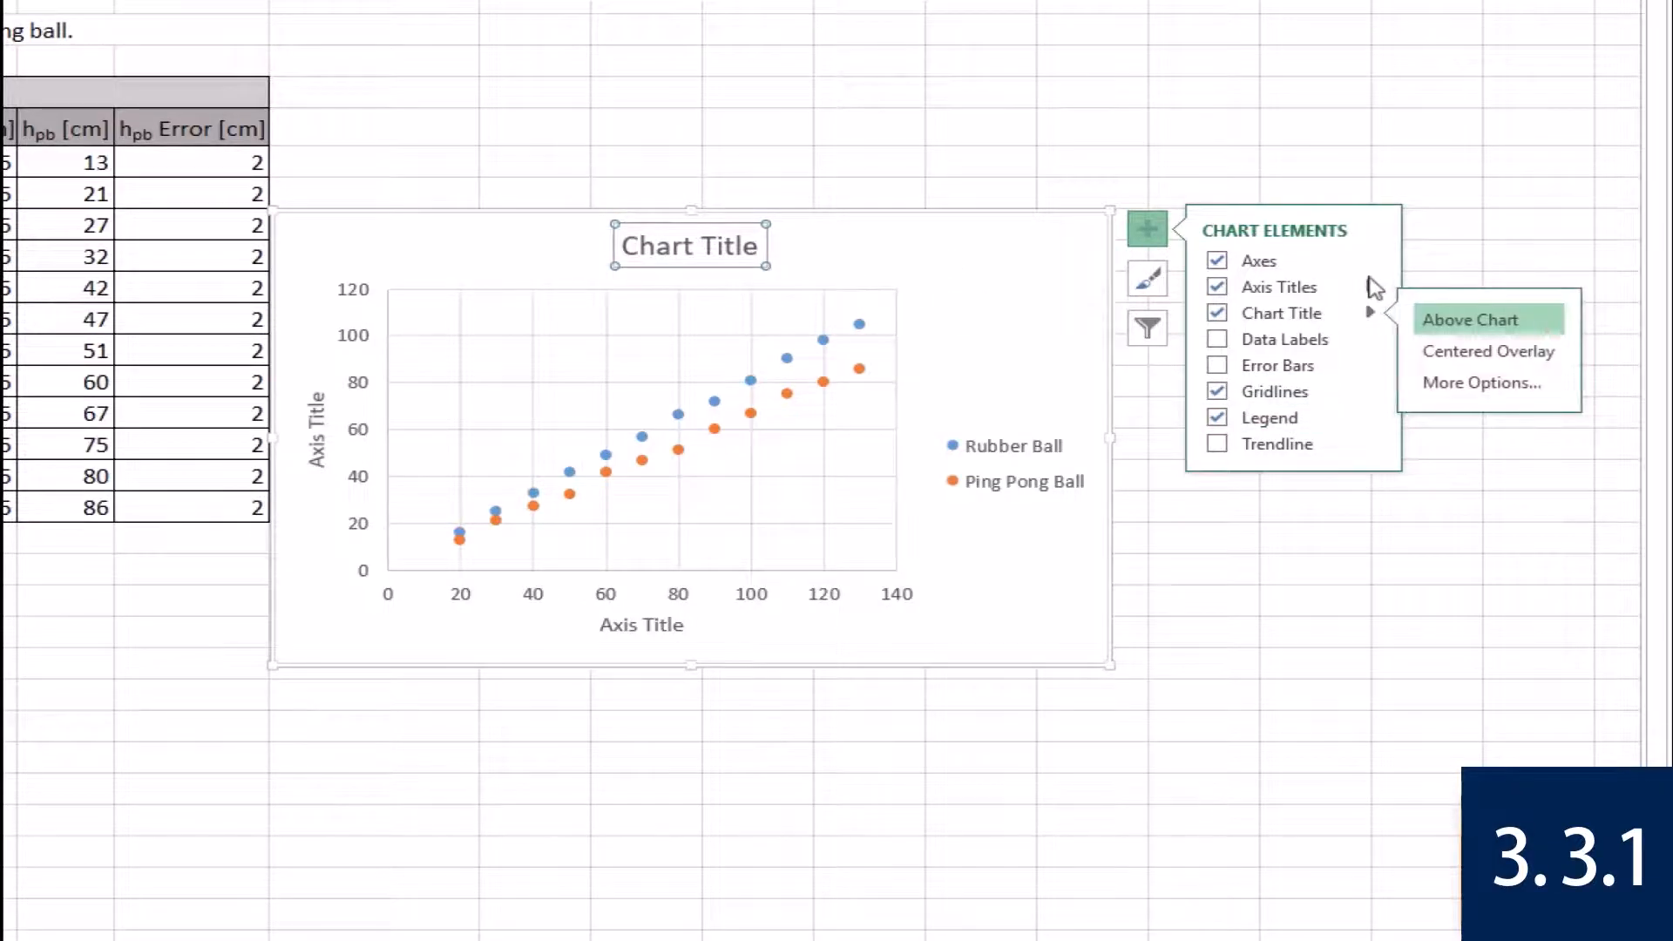
pyautogui.moveTo(1371, 288)
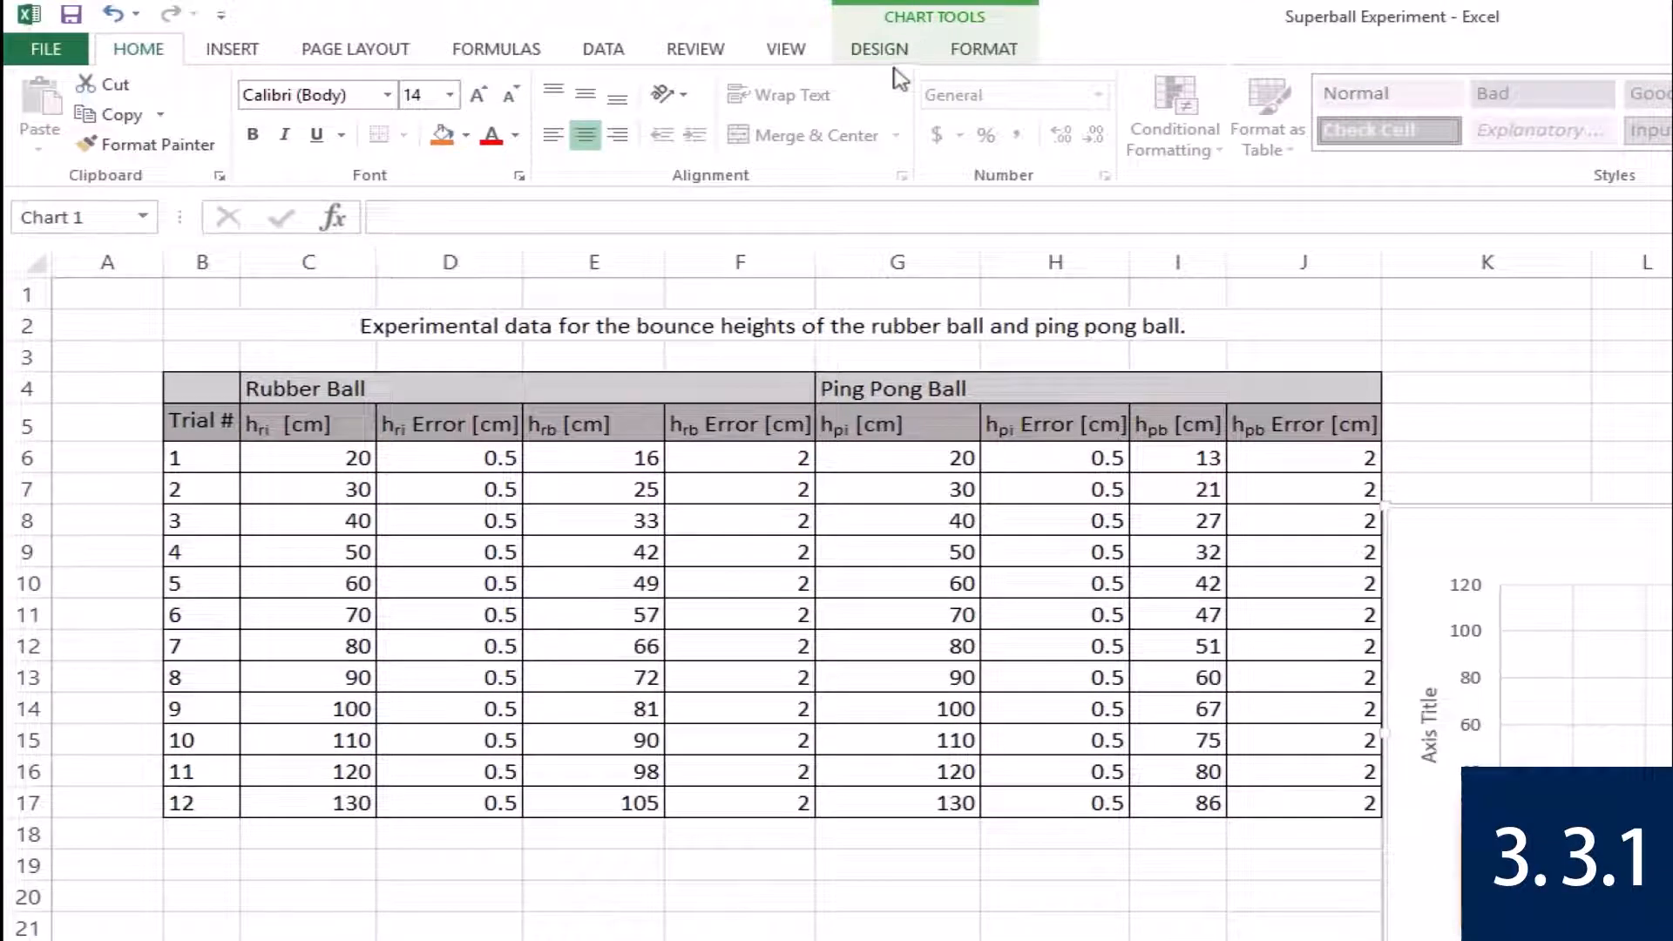
pyautogui.click(887, 54)
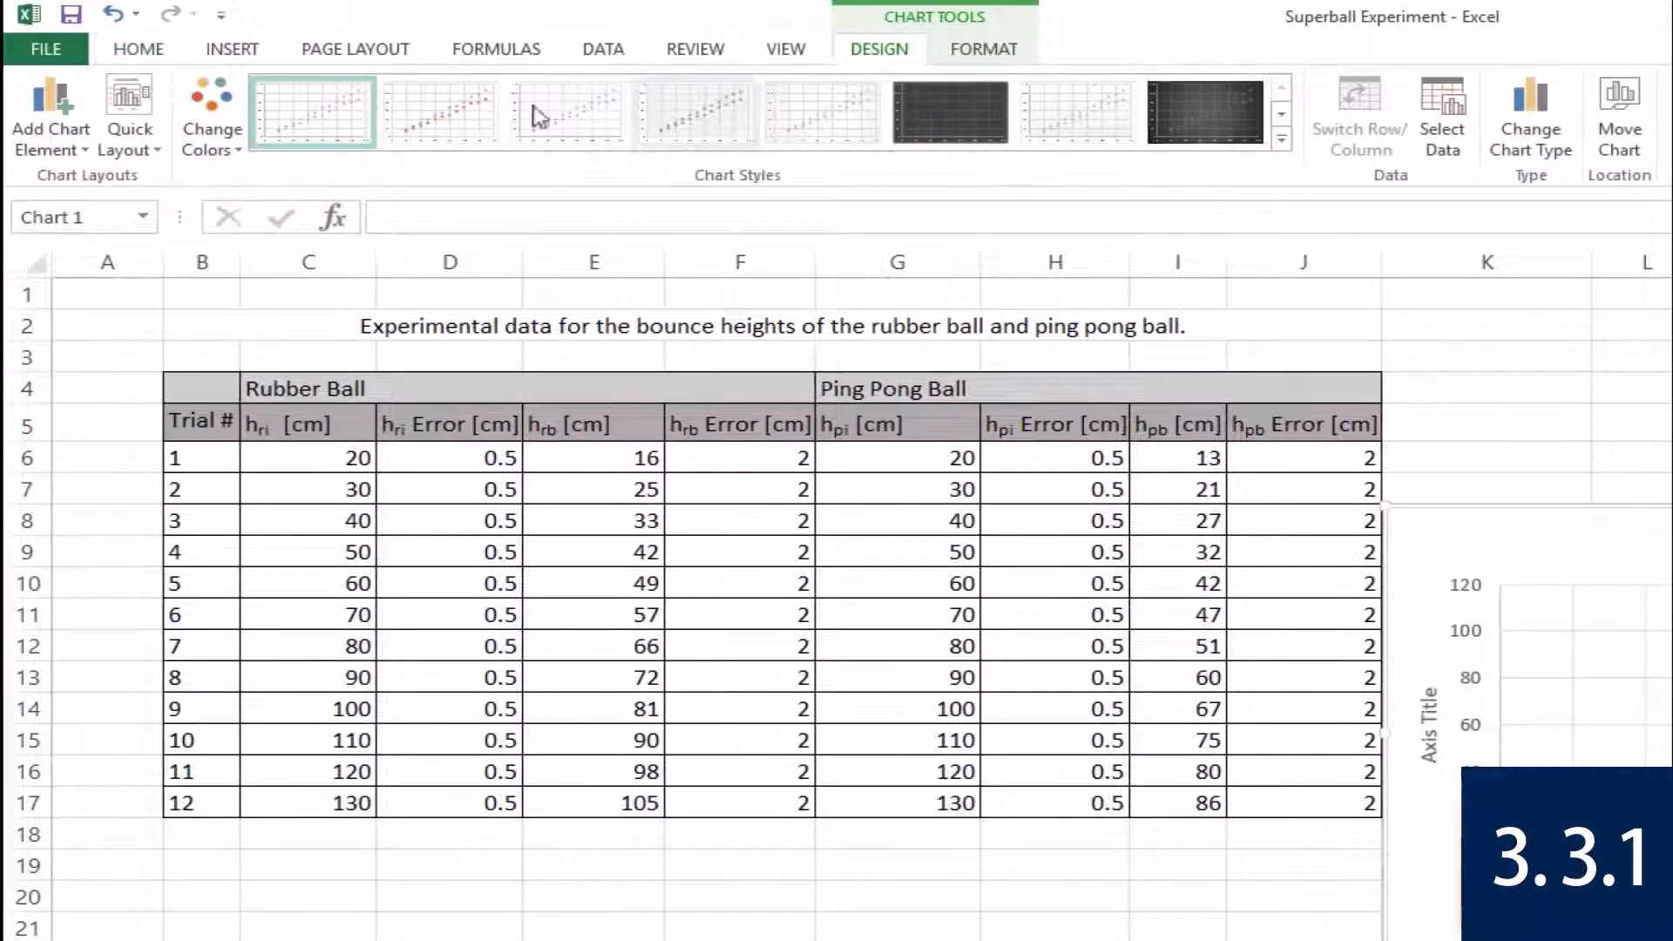
pyautogui.click(63, 149)
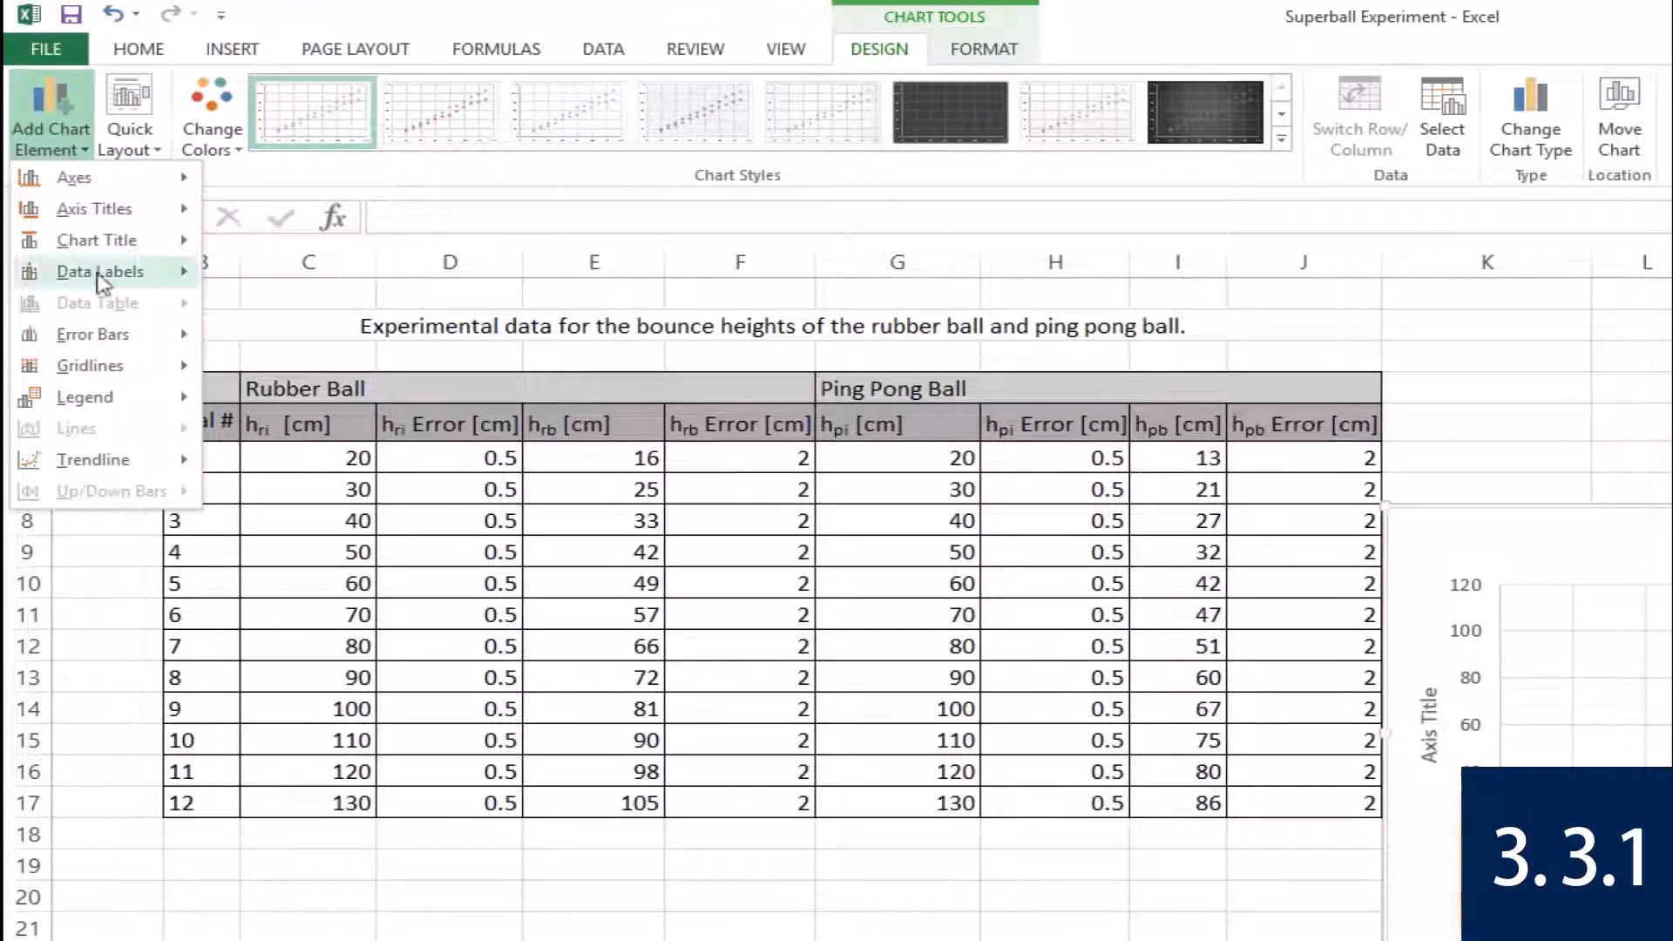
pyautogui.click(343, 182)
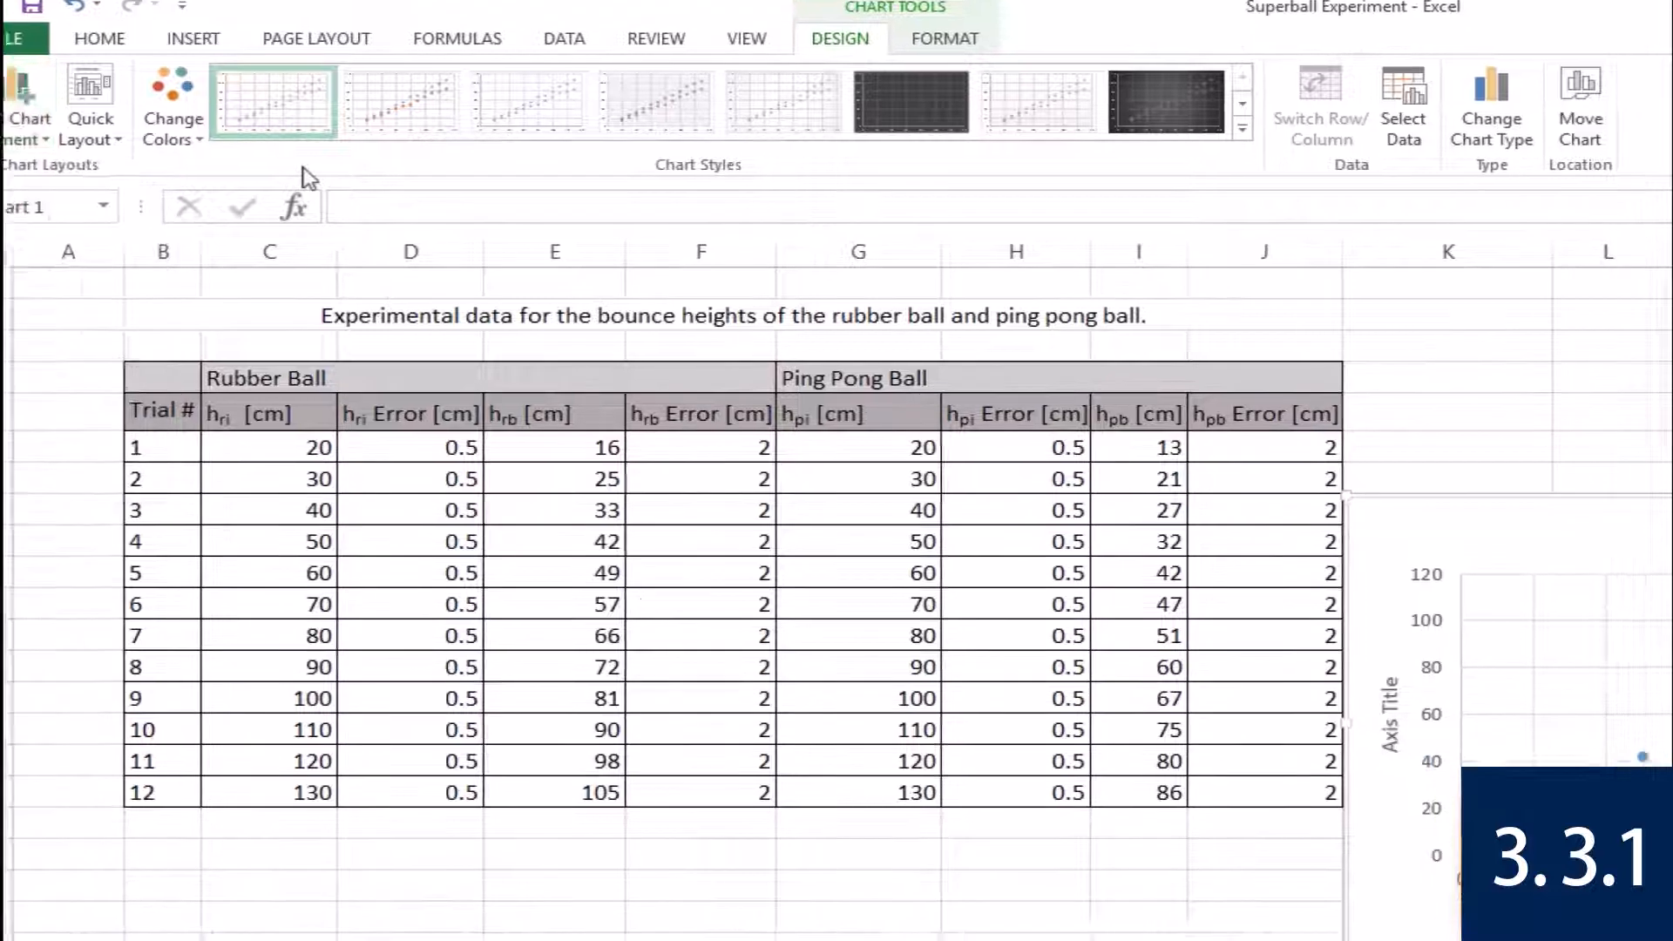
# Title the chart "Elasticity of Two Ball Types" and label the axes "Initial Height [cm]" and "Bounce Height [cm]".
pyautogui.doubleClick(677, 249)
pyautogui.tripleClick(676, 249)
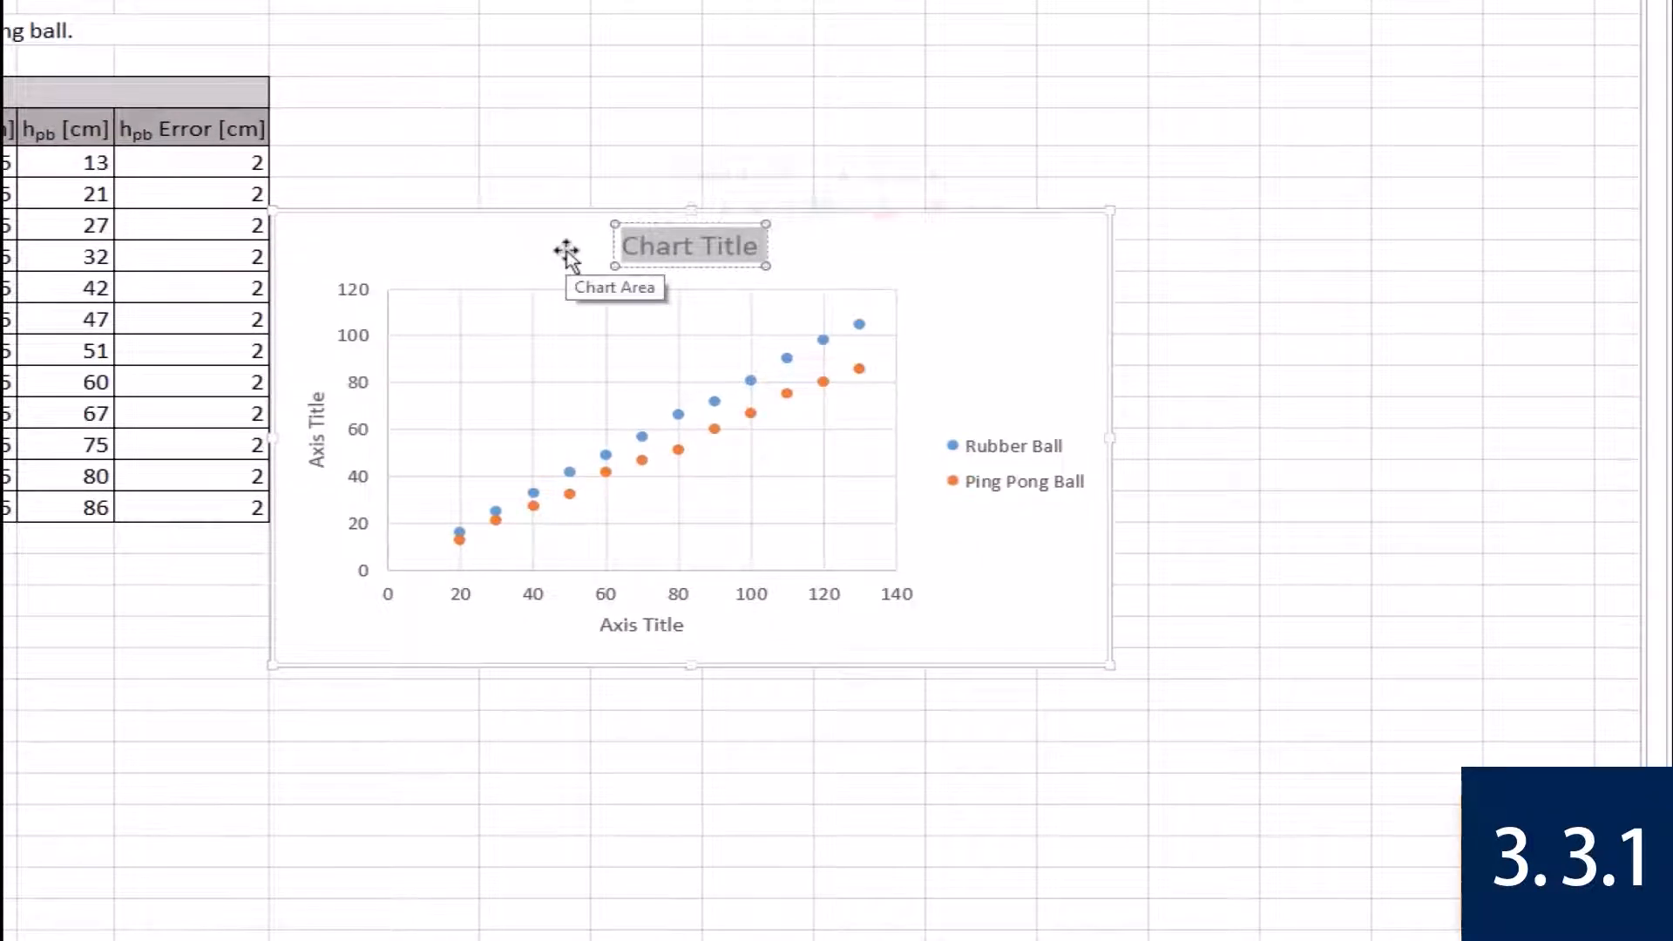
pyautogui.write('Elasticity of Two Ball Types')
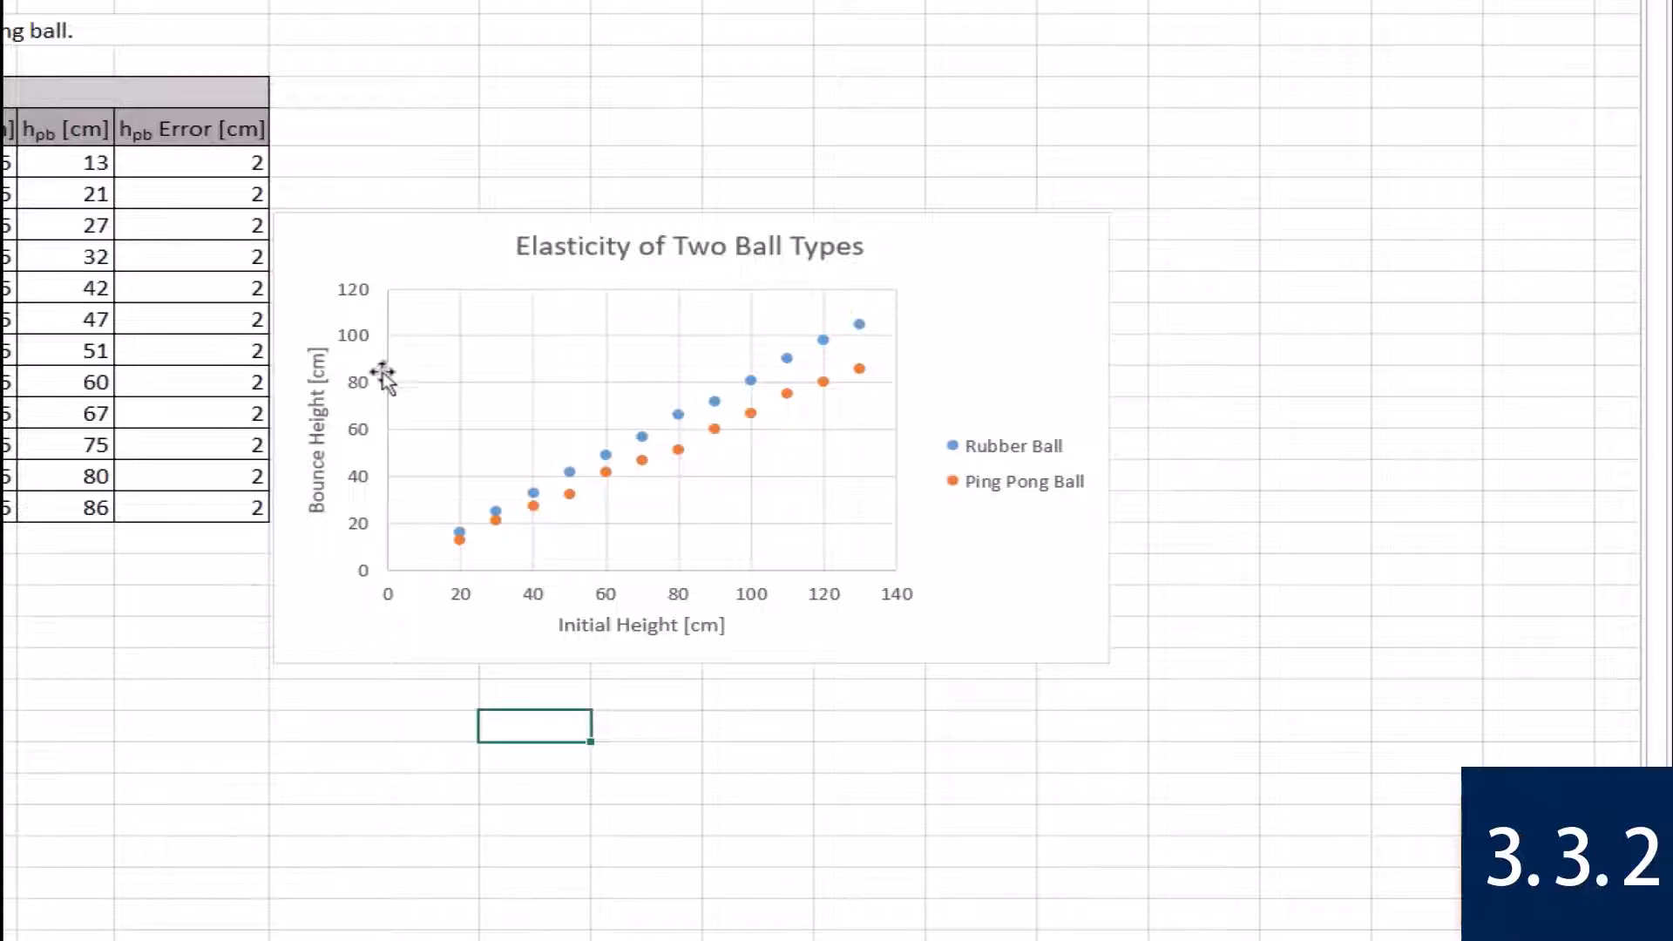
# Set the major tick mark type of the chart's vertical axis to Inside and deselect the chart.
pyautogui.rightClick(363, 399)
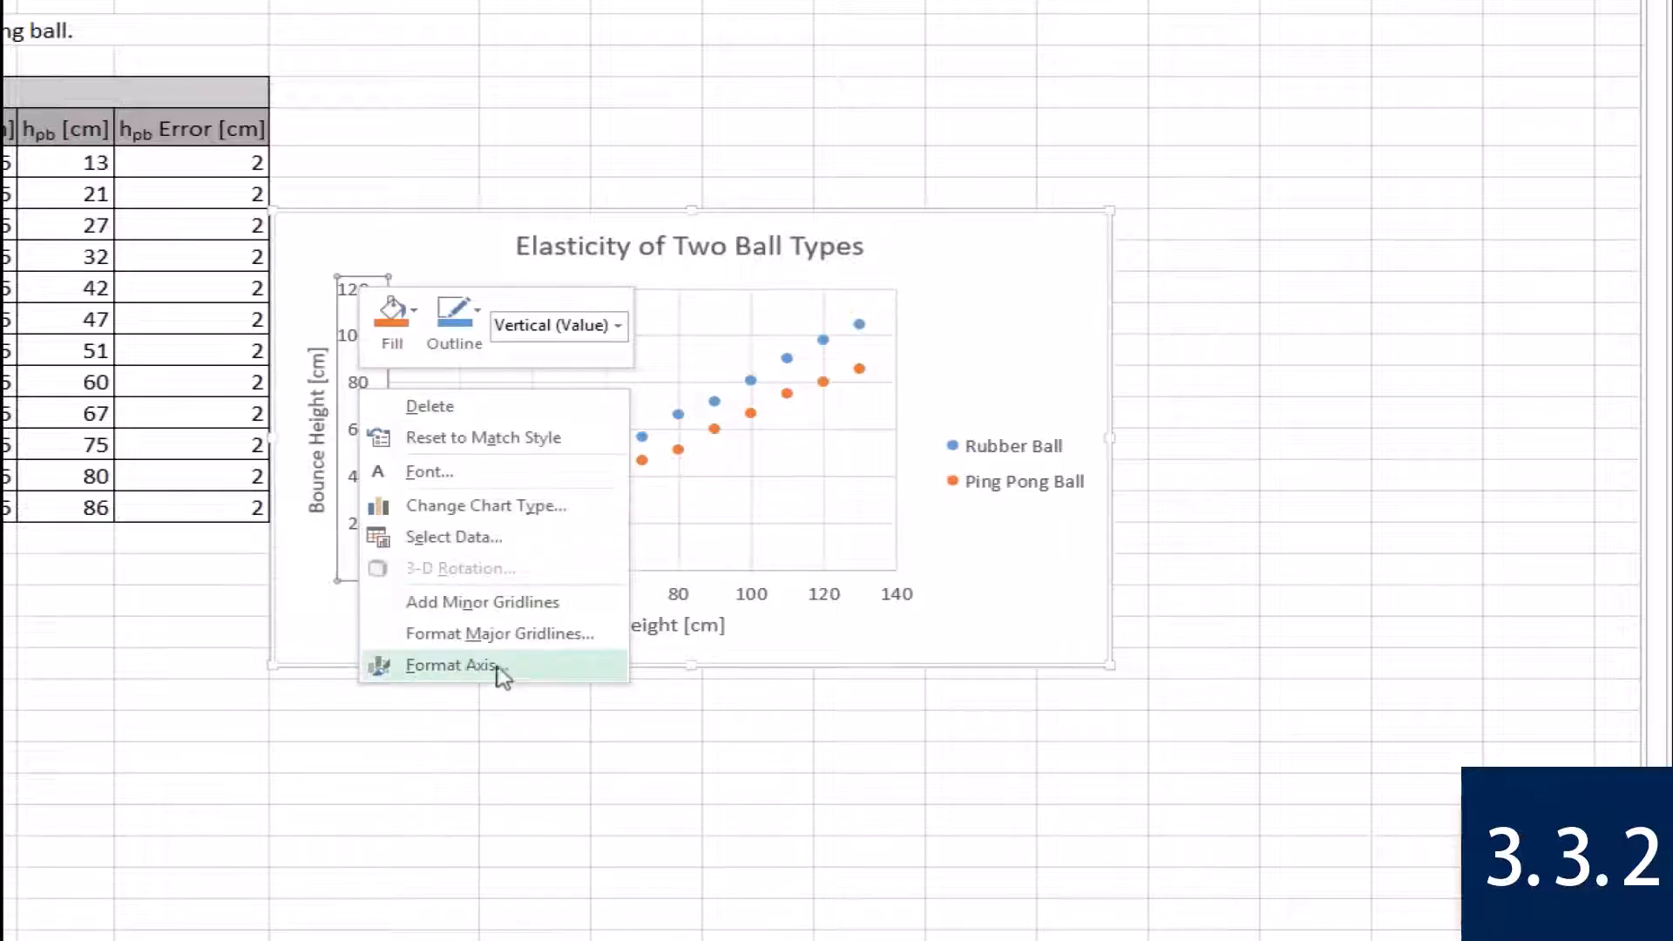
pyautogui.click(541, 672)
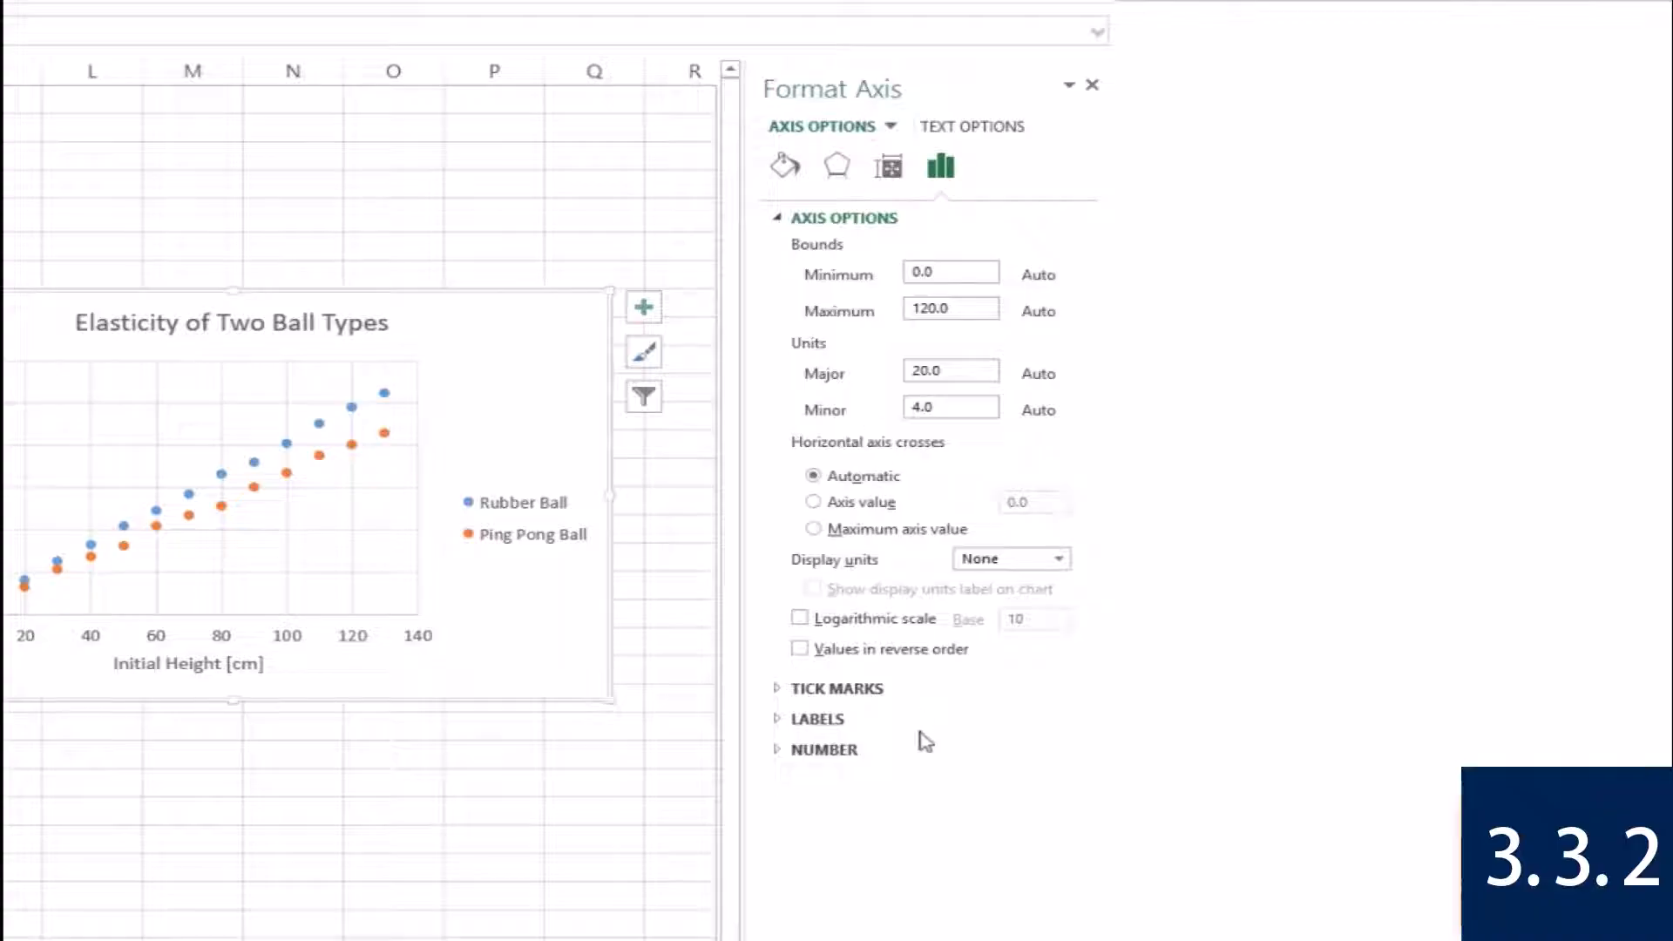
pyautogui.click(778, 690)
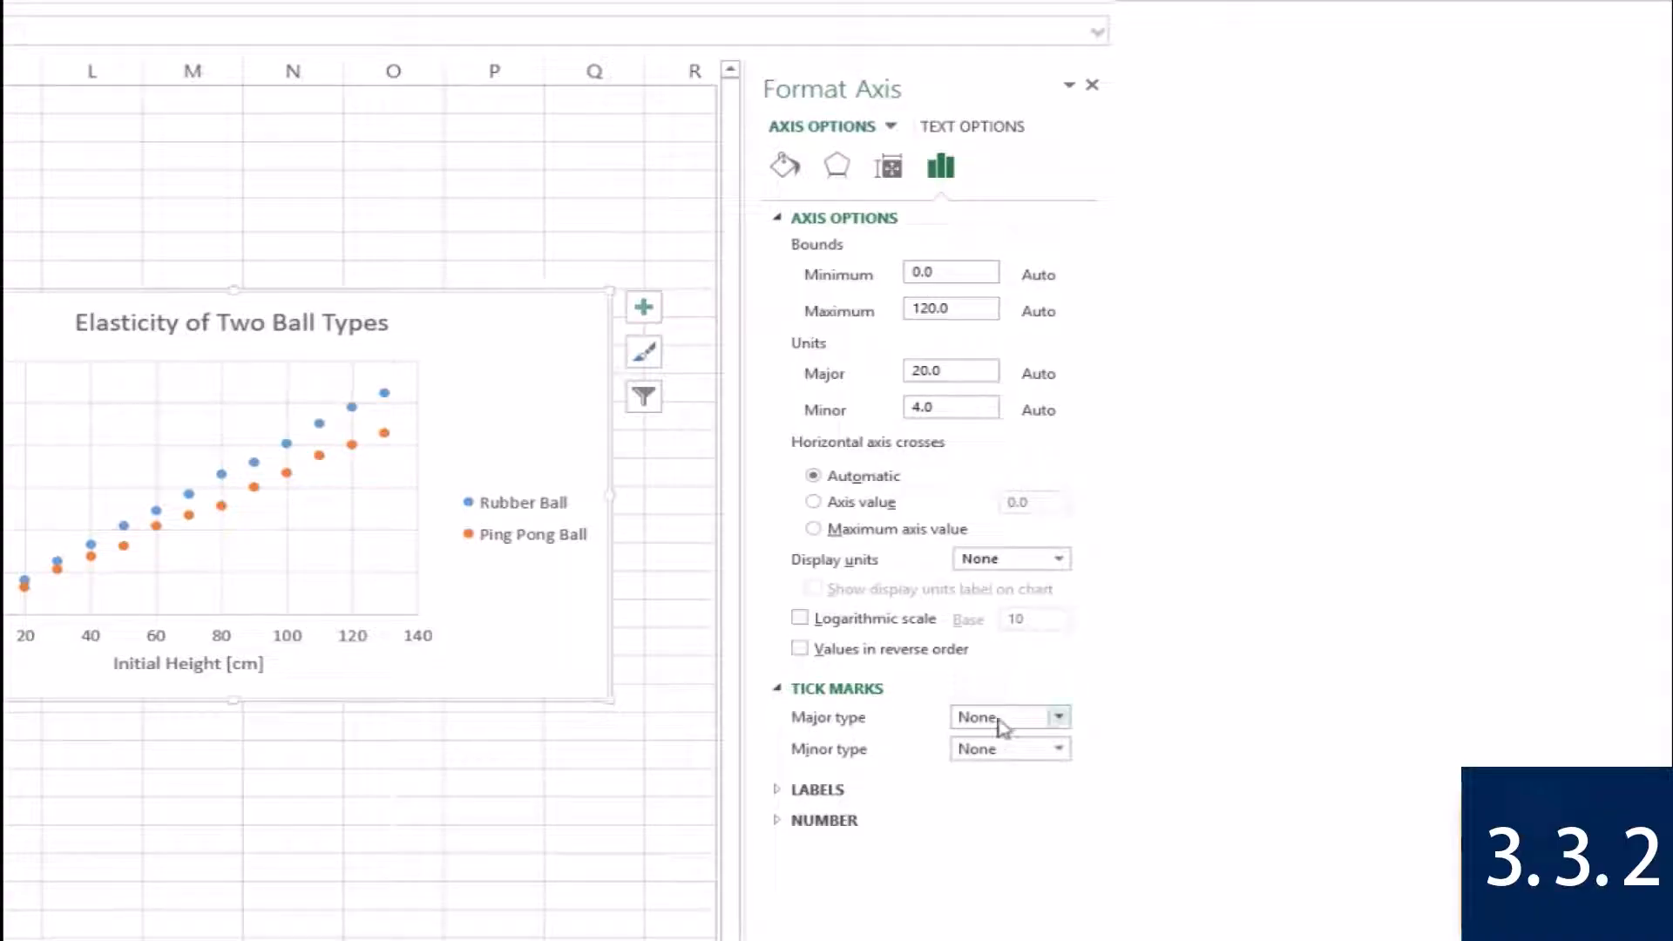
pyautogui.click(1059, 718)
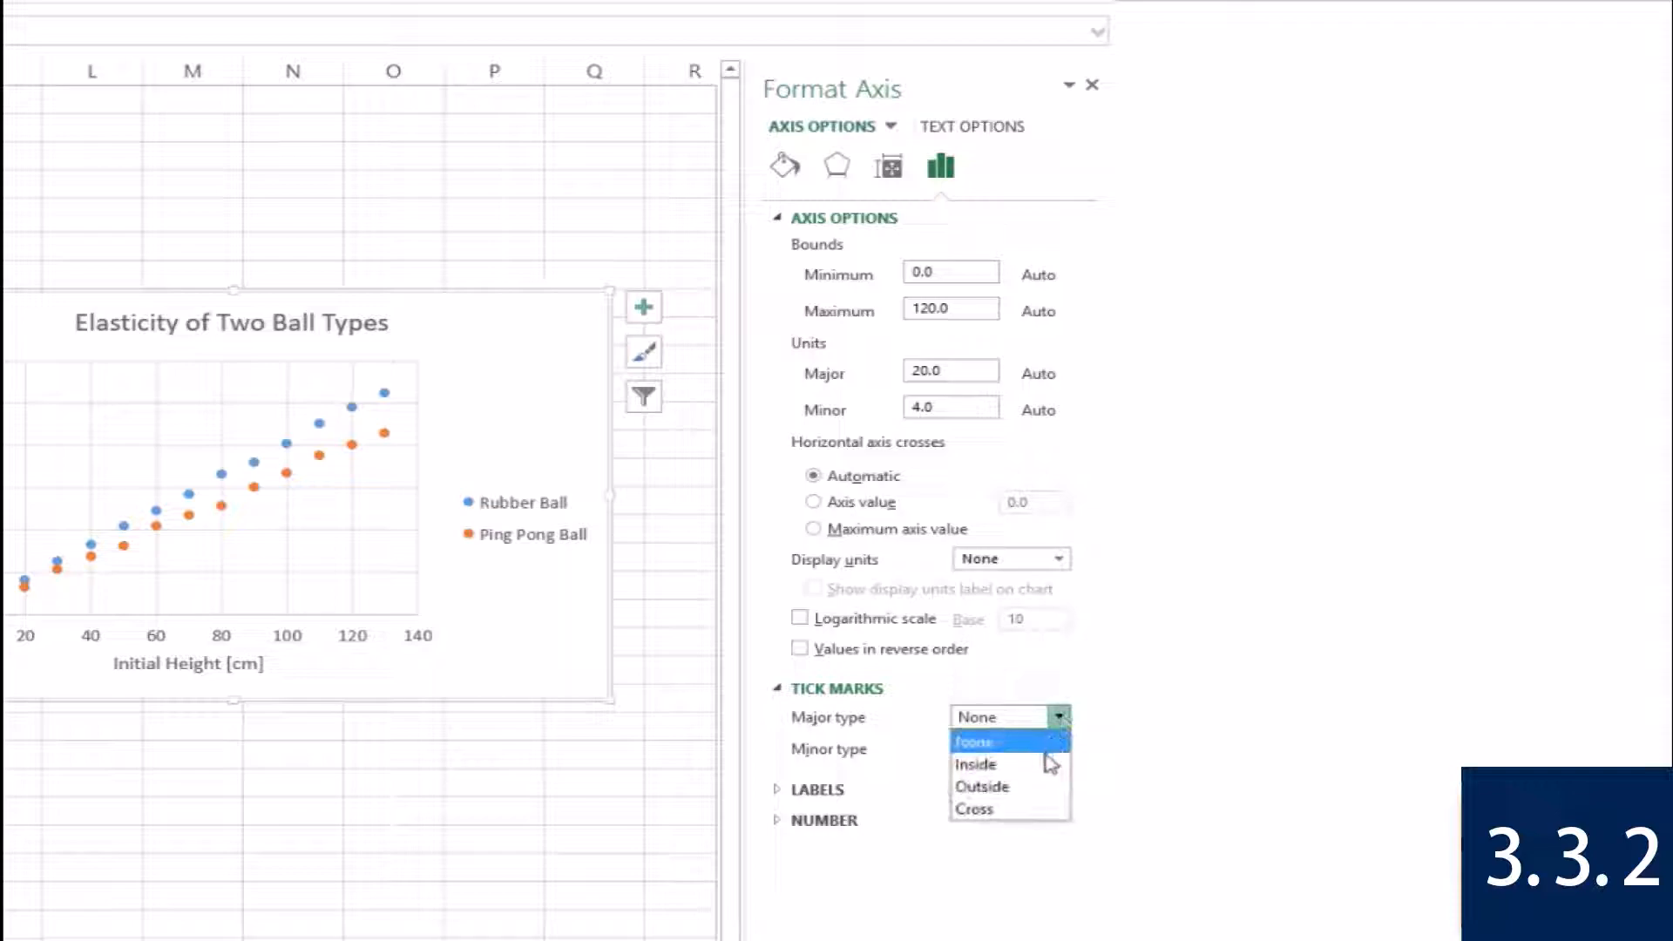
pyautogui.click(1049, 762)
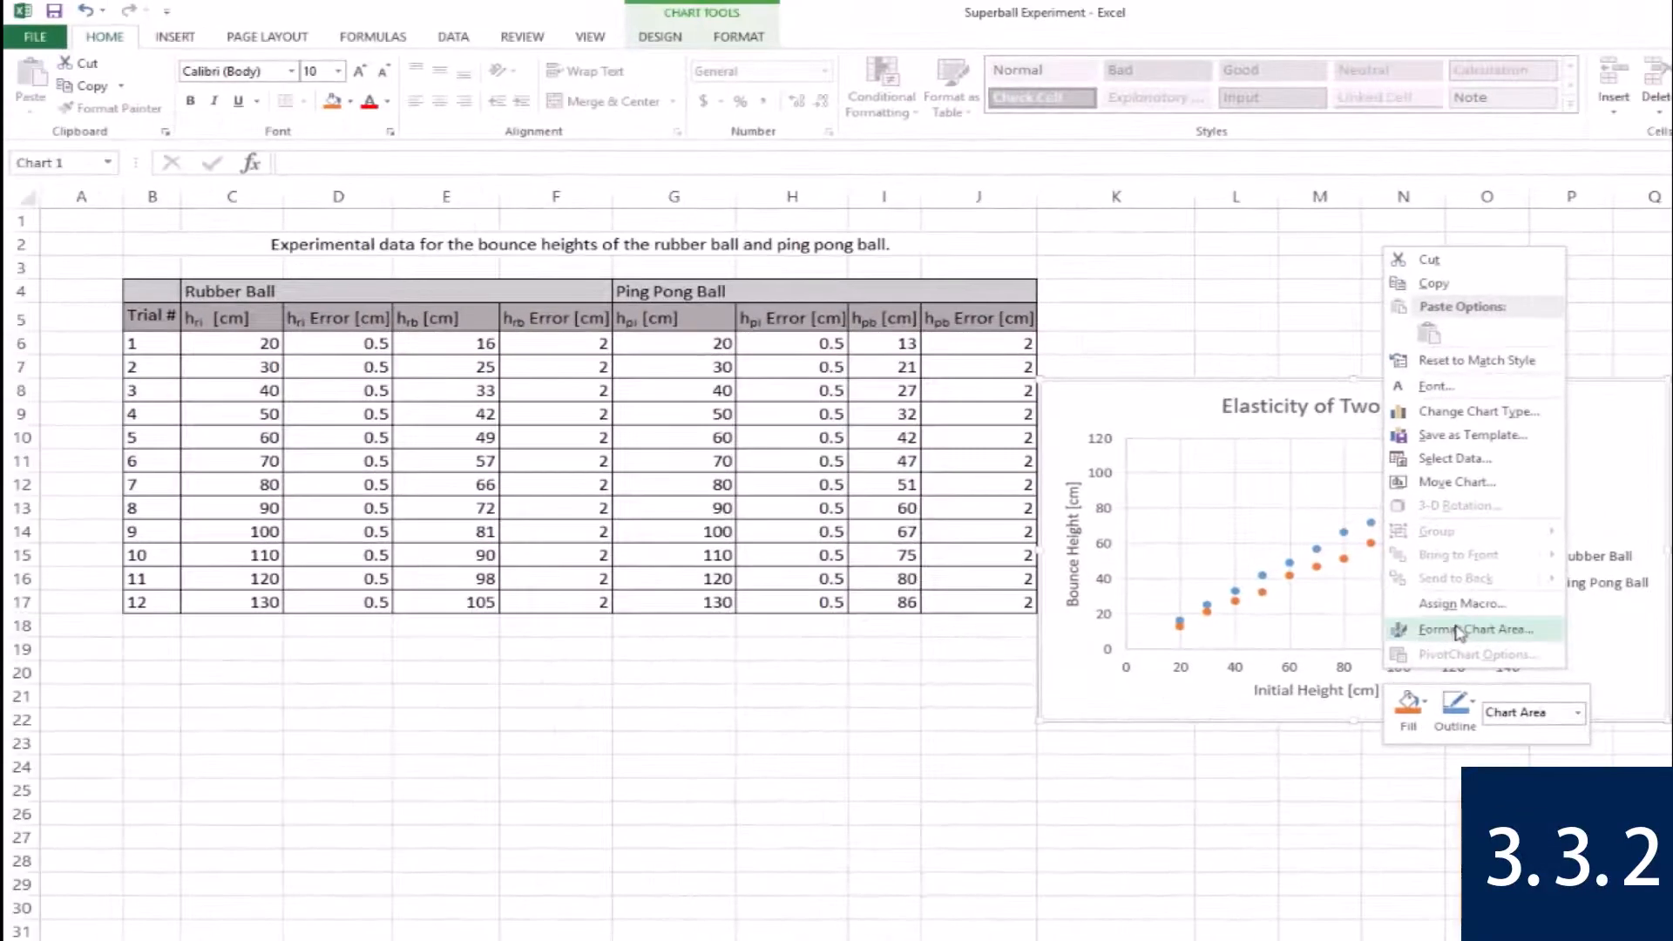
pyautogui.click(1520, 763)
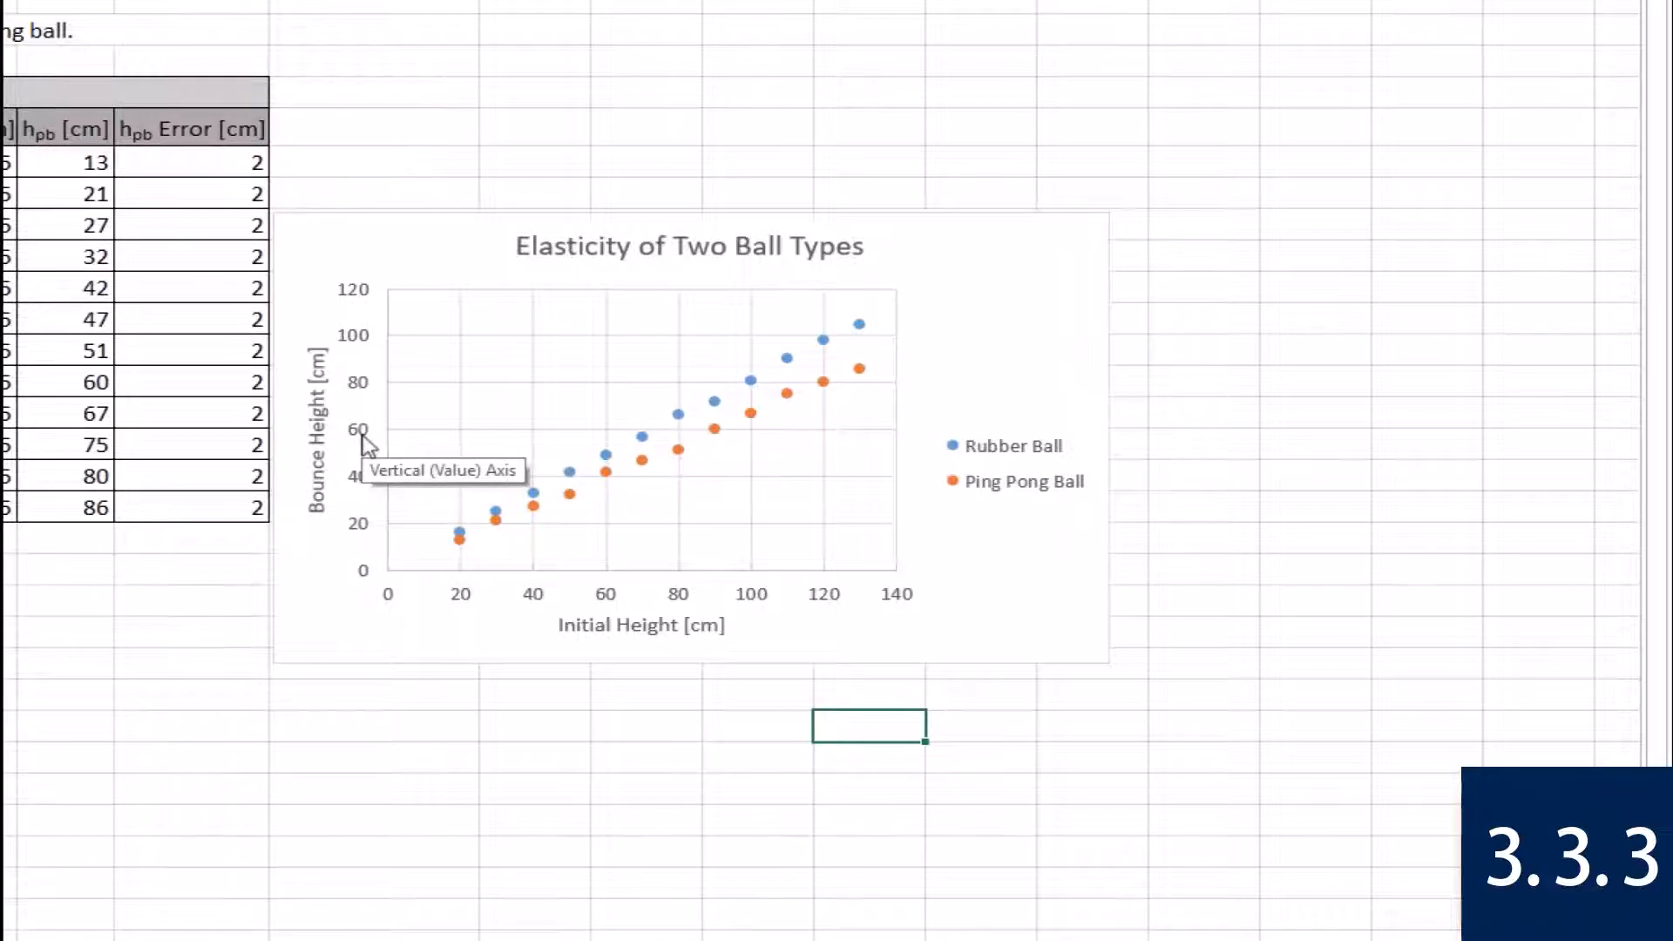
# Open the number format options of the chart's vertical axis and deselect the chart.
pyautogui.rightClick(366, 444)
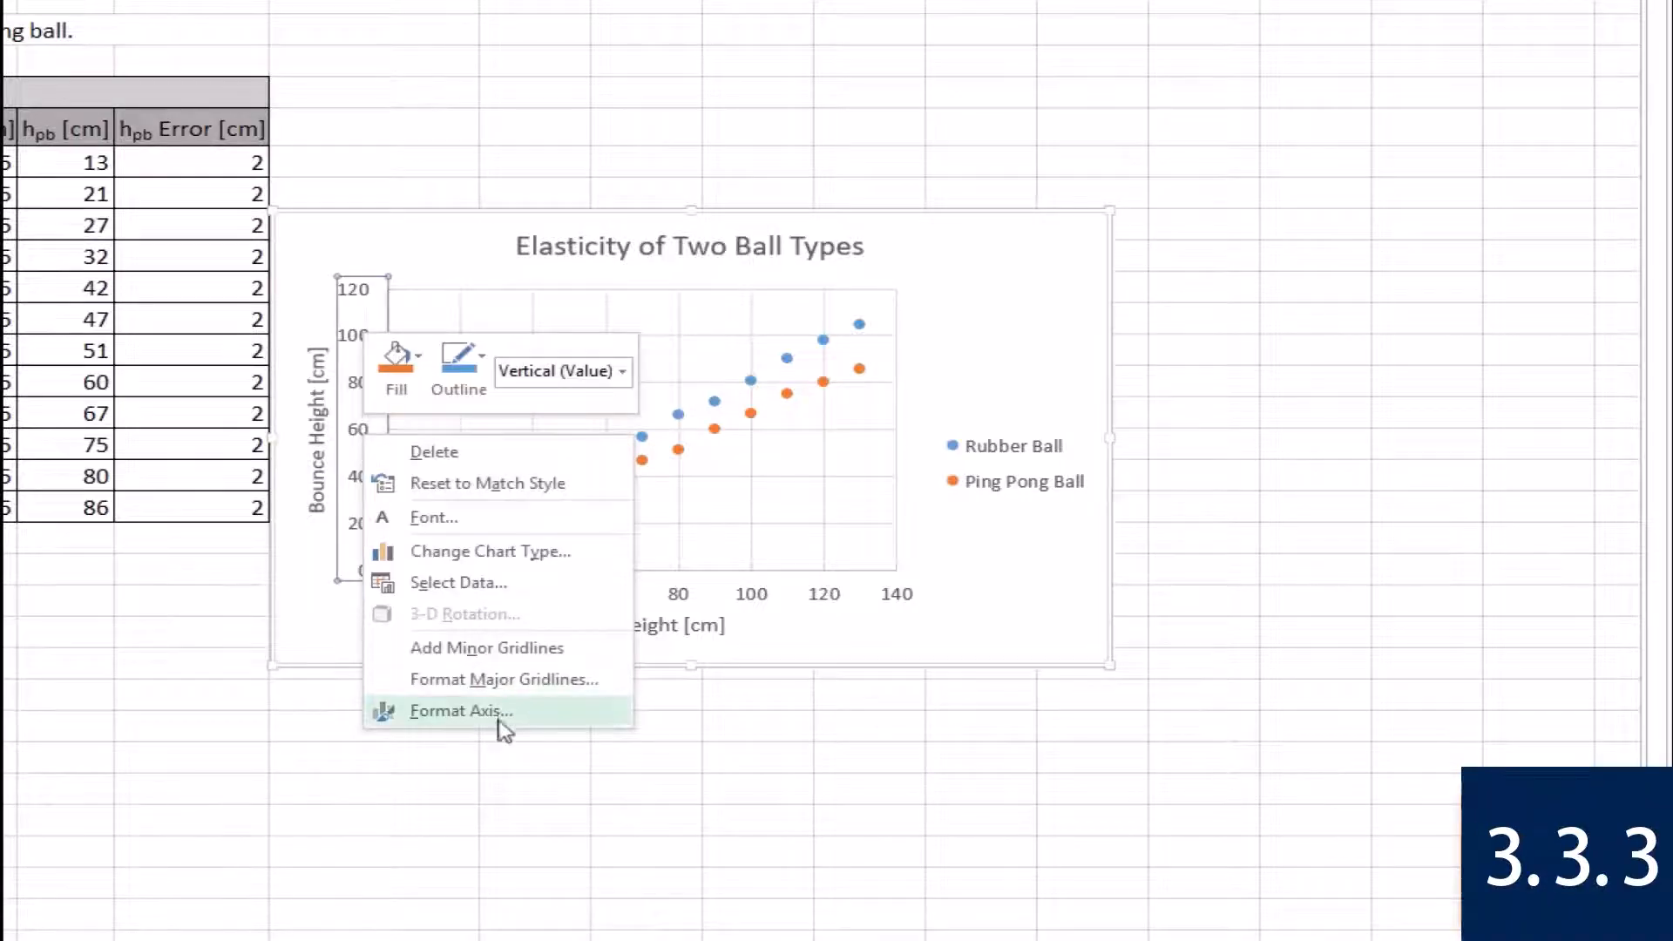
pyautogui.click(501, 711)
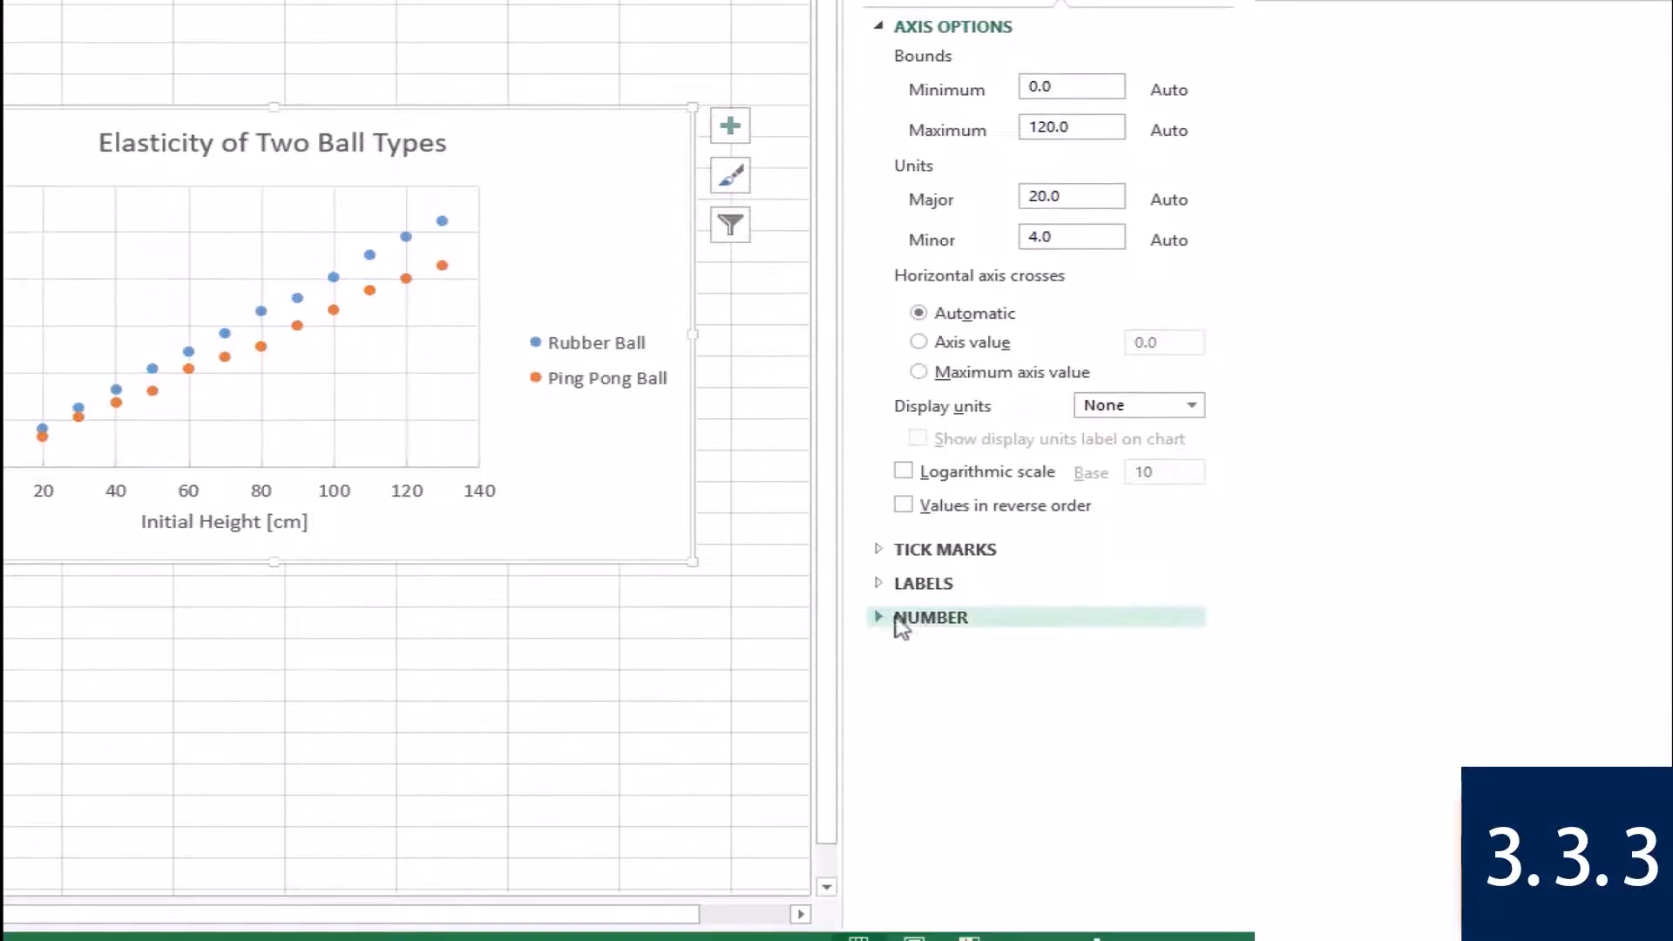
pyautogui.click(898, 669)
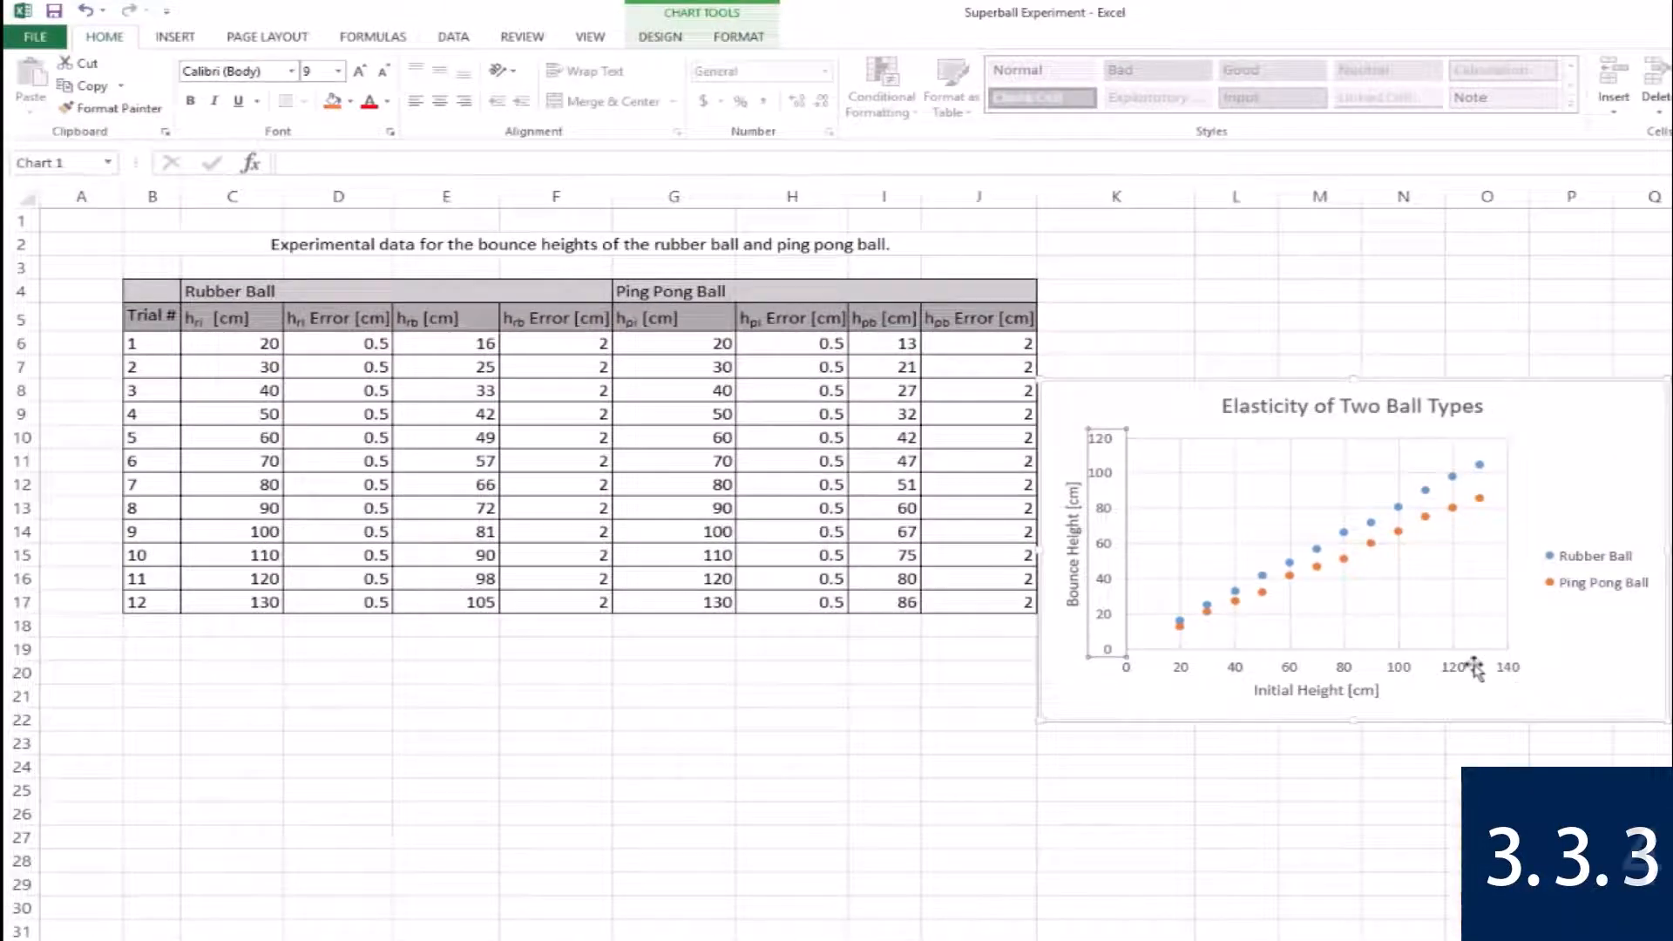
pyautogui.click(1370, 769)
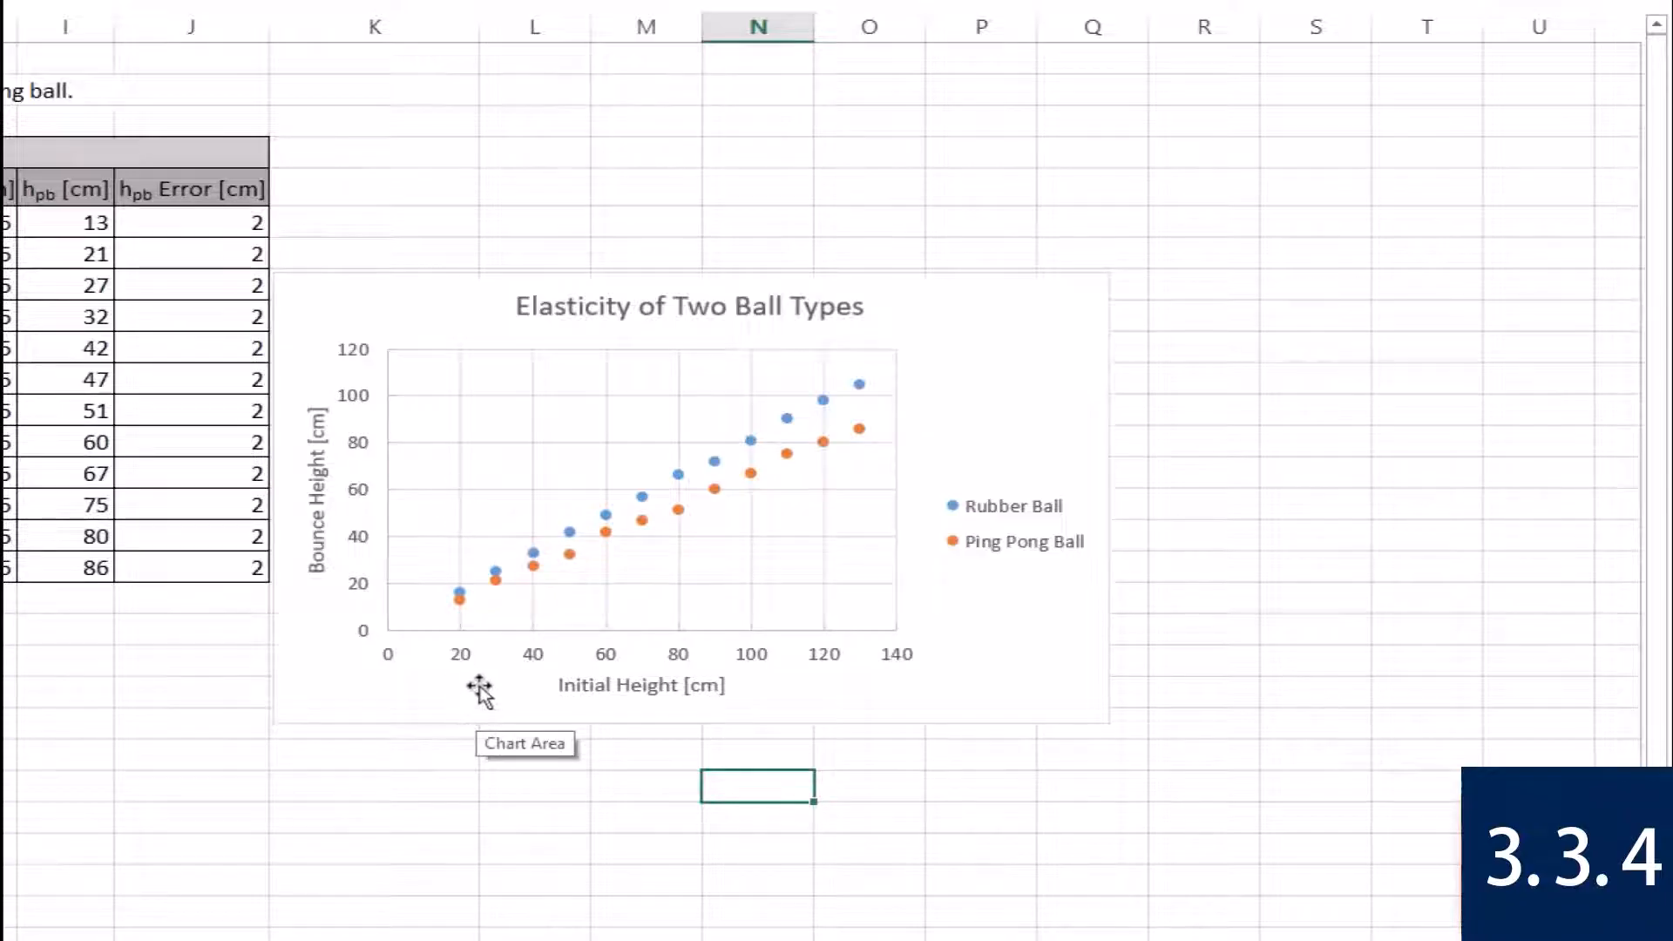
# Format the vertical axis's major gridlines with the Dash line type.
pyautogui.rightClick(510, 498)
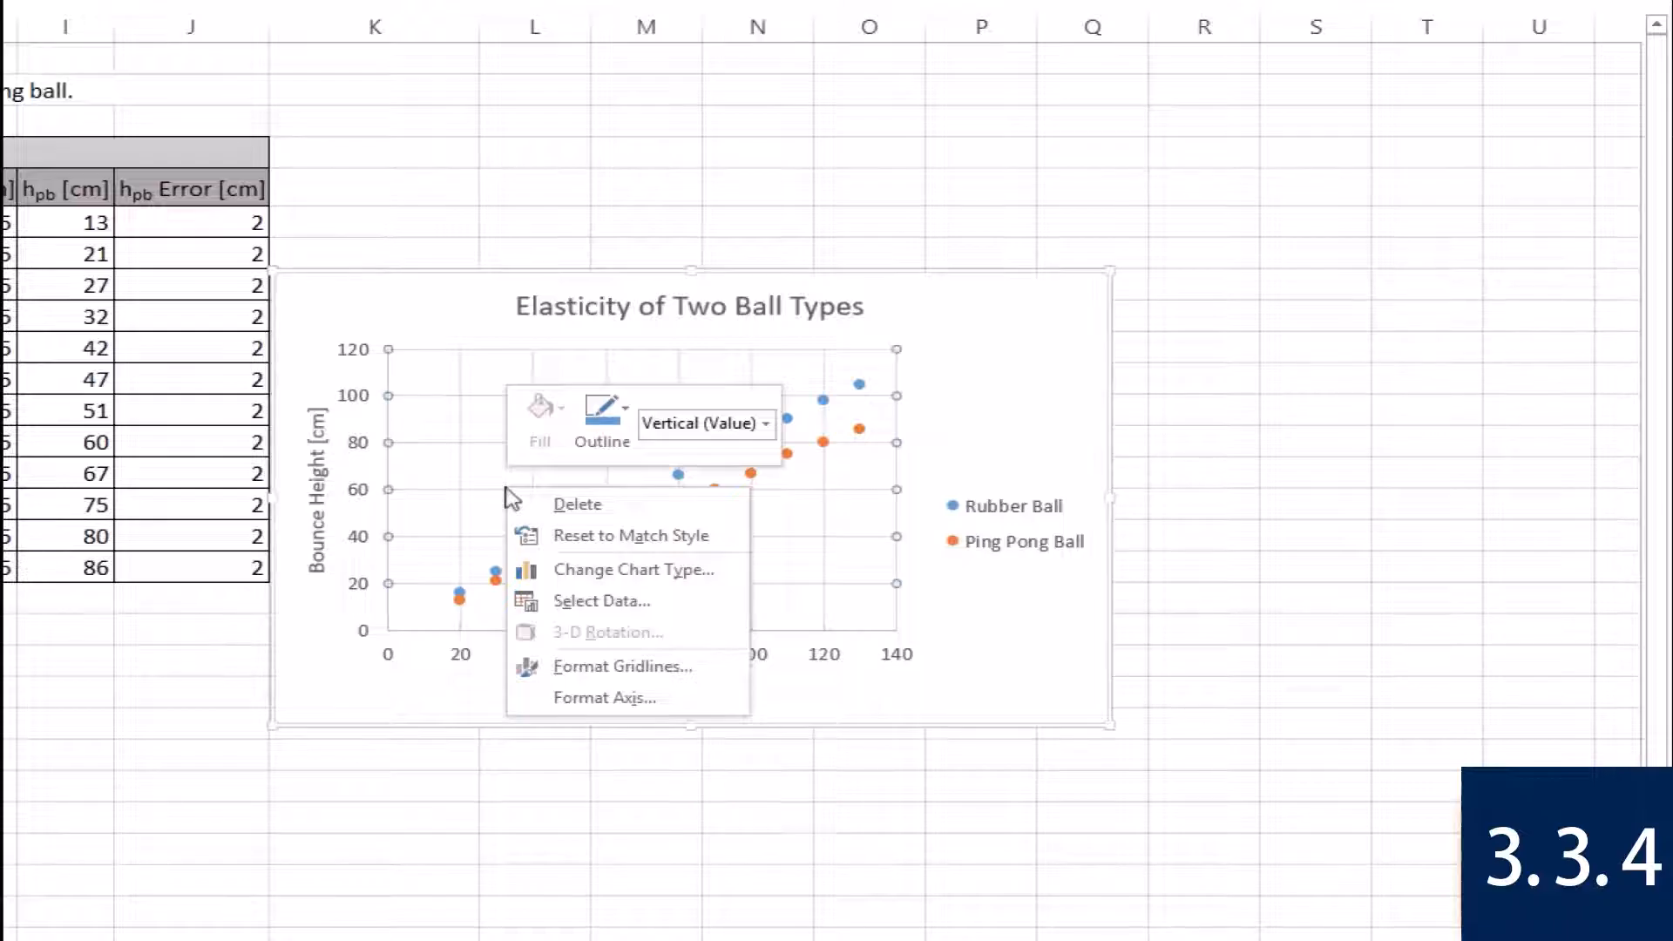
pyautogui.click(667, 667)
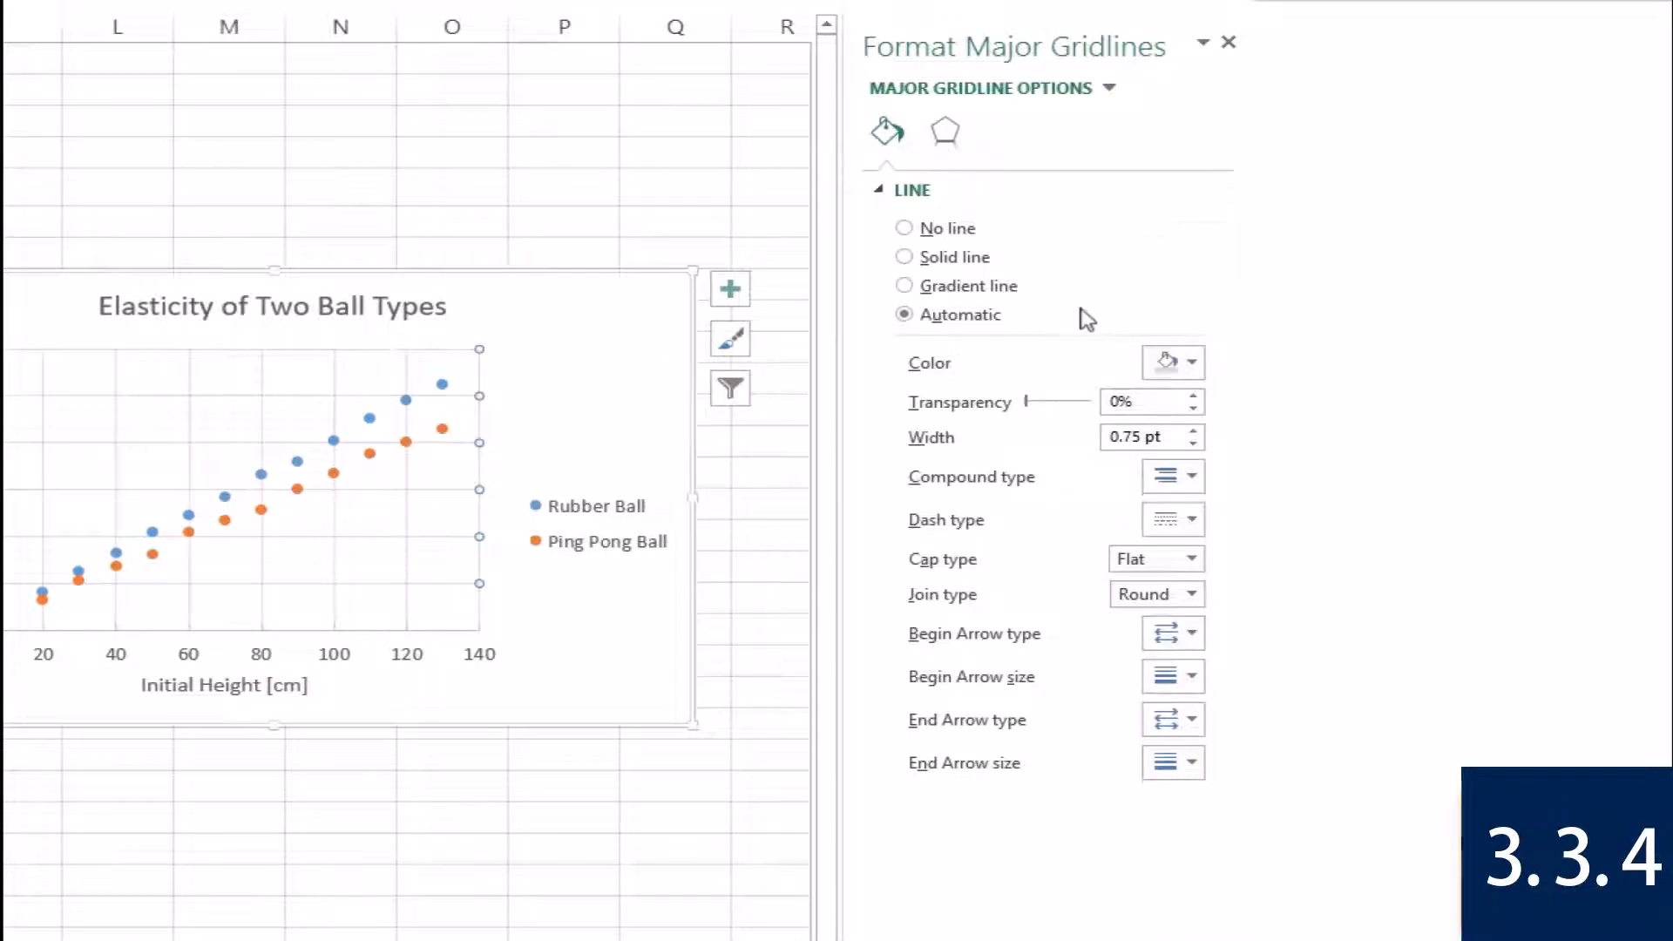
pyautogui.click(1190, 522)
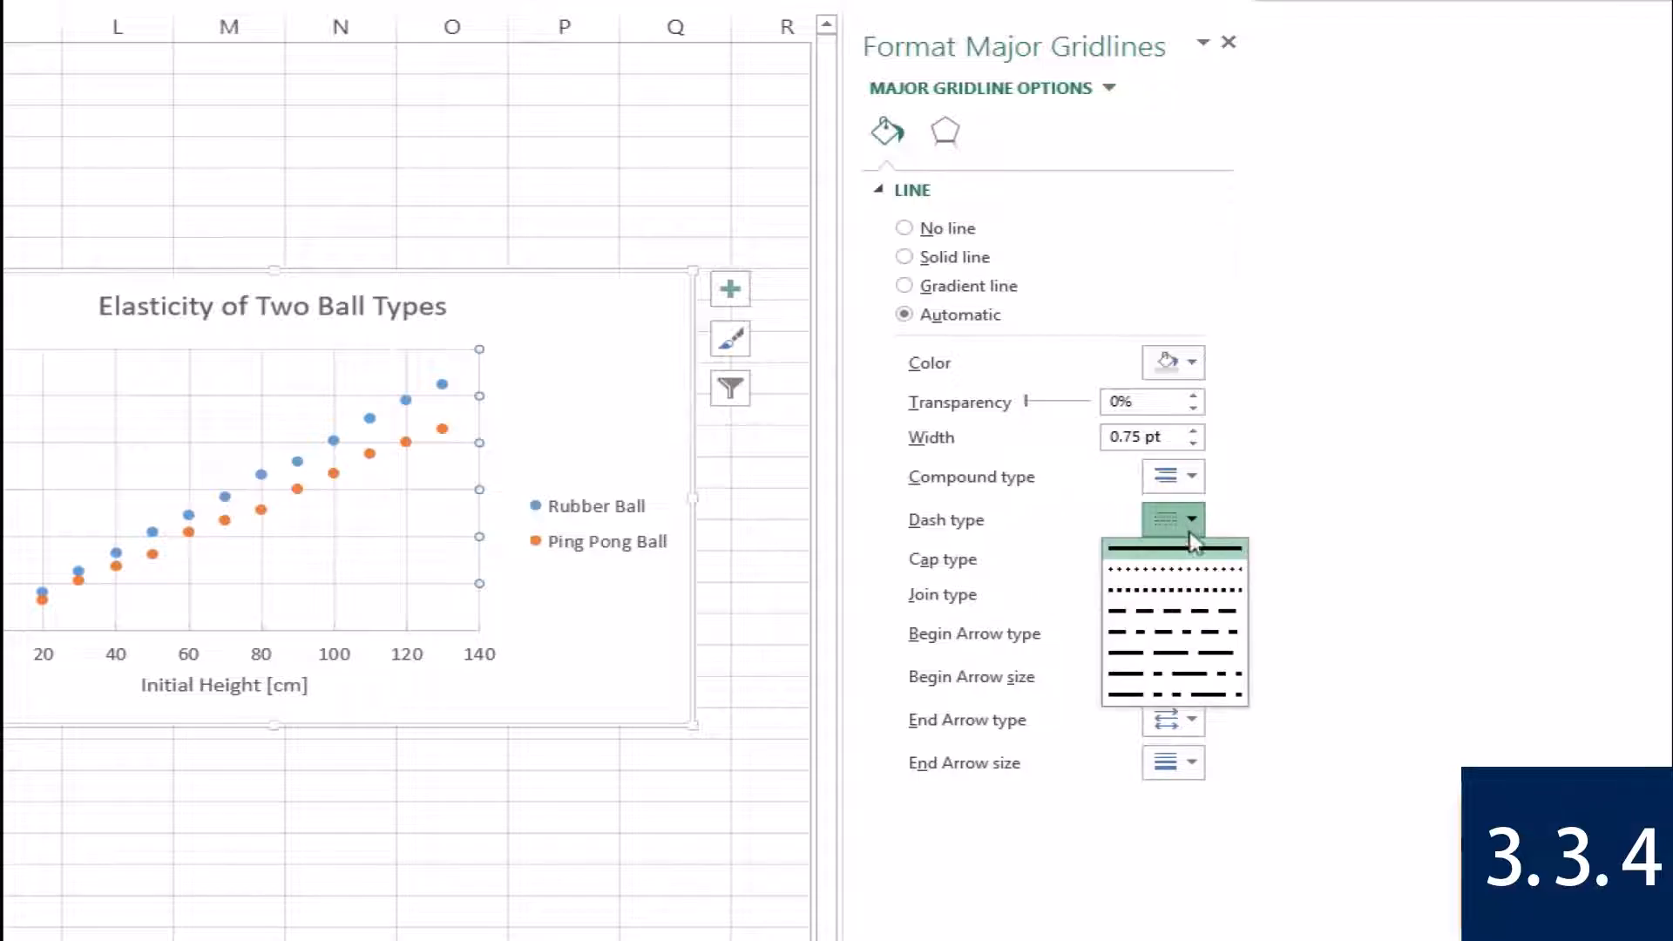
pyautogui.click(1213, 619)
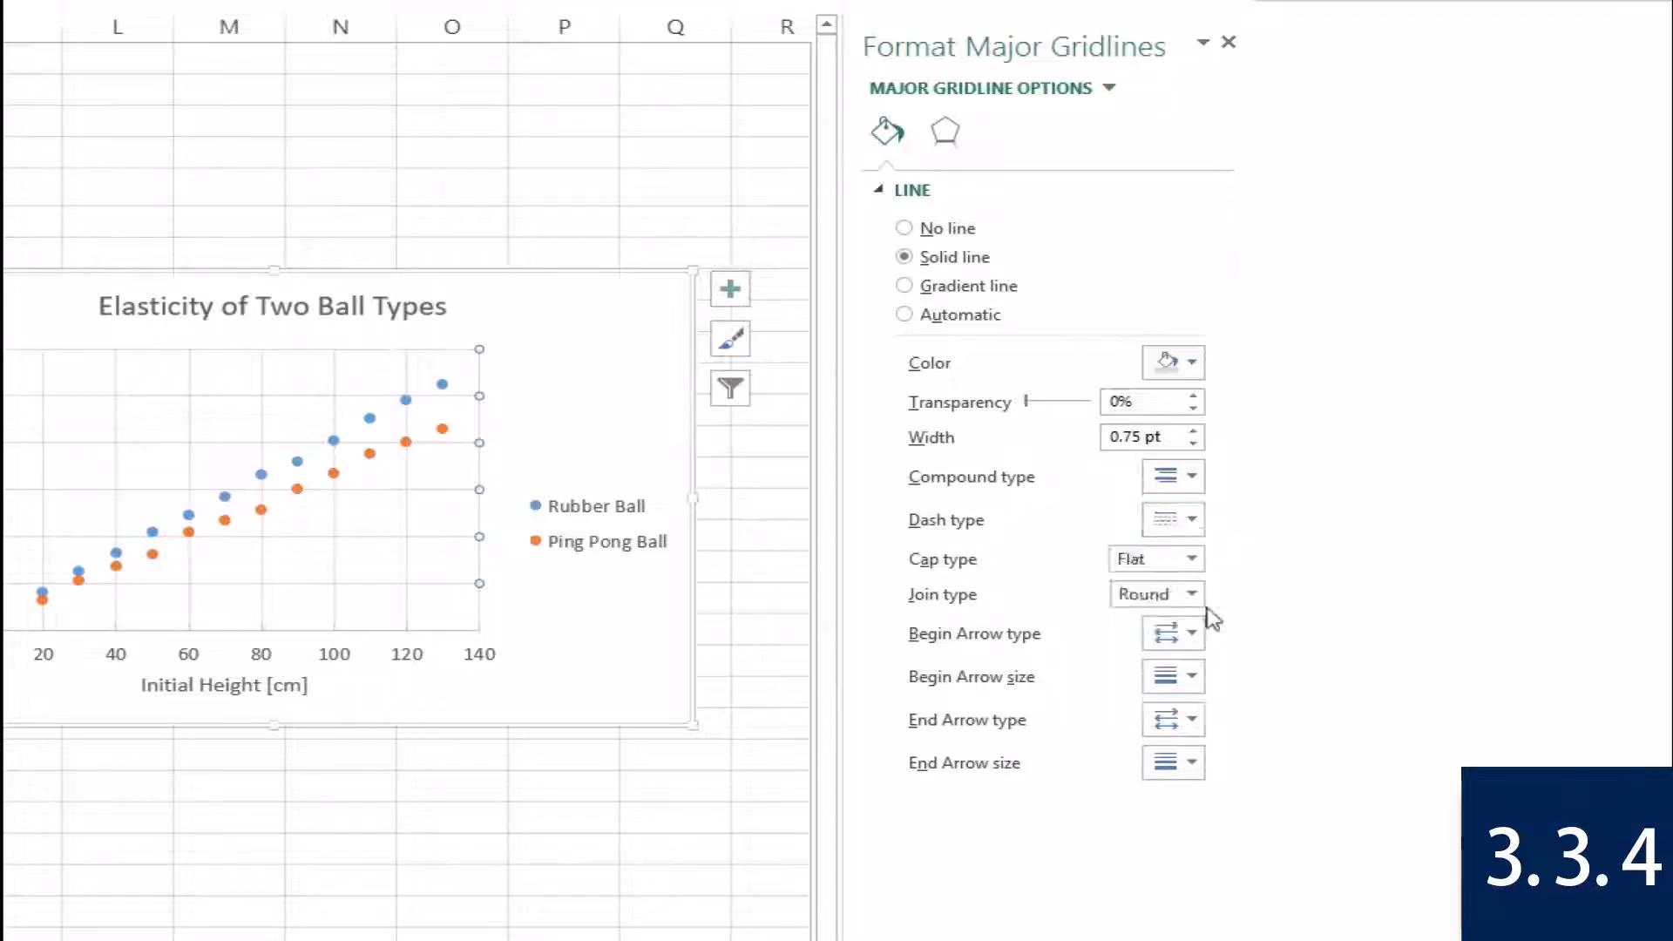
# Give the chart's plot area a solid line border and deselect the chart.
pyautogui.rightClick(140, 473)
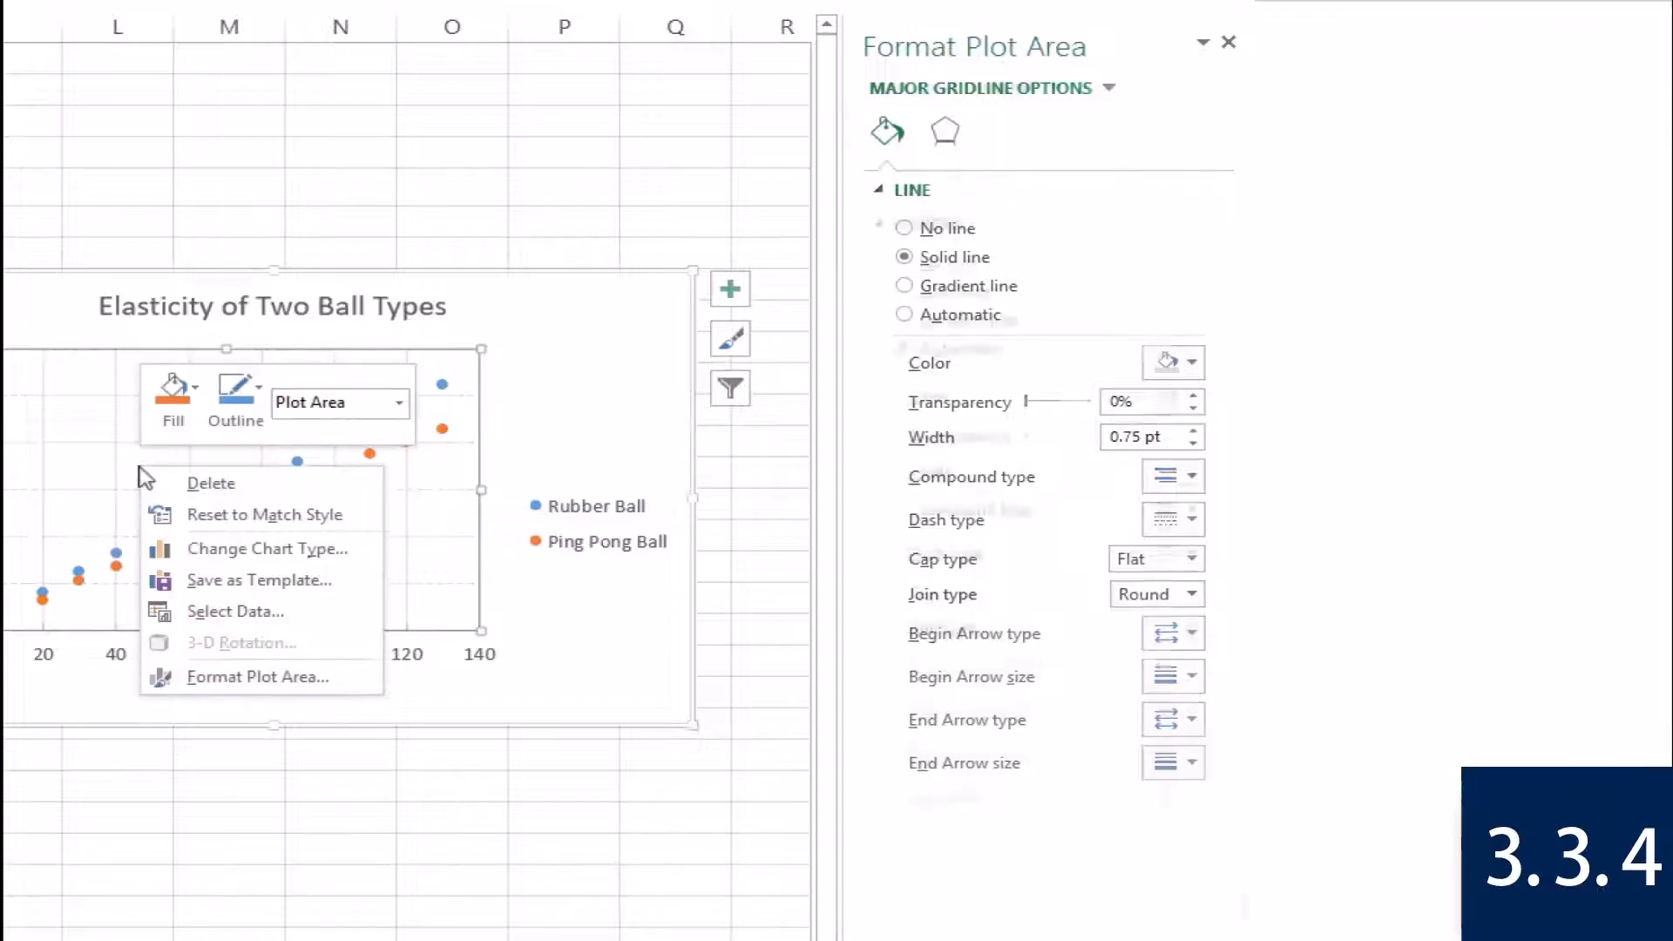
pyautogui.click(216, 677)
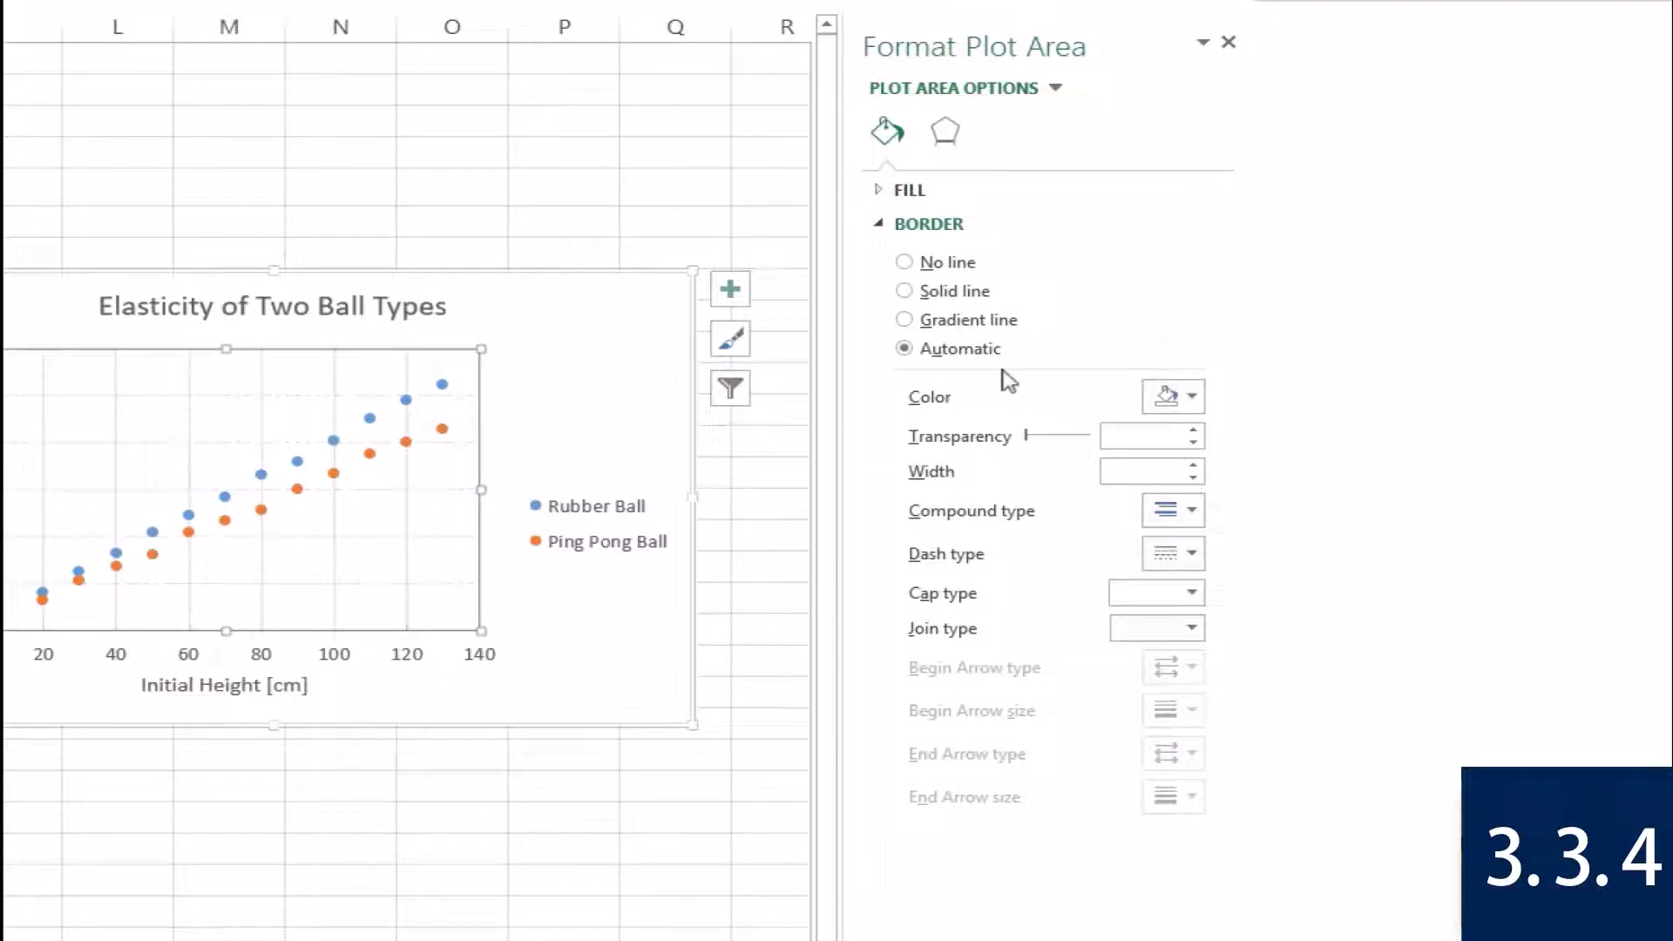
pyautogui.click(974, 293)
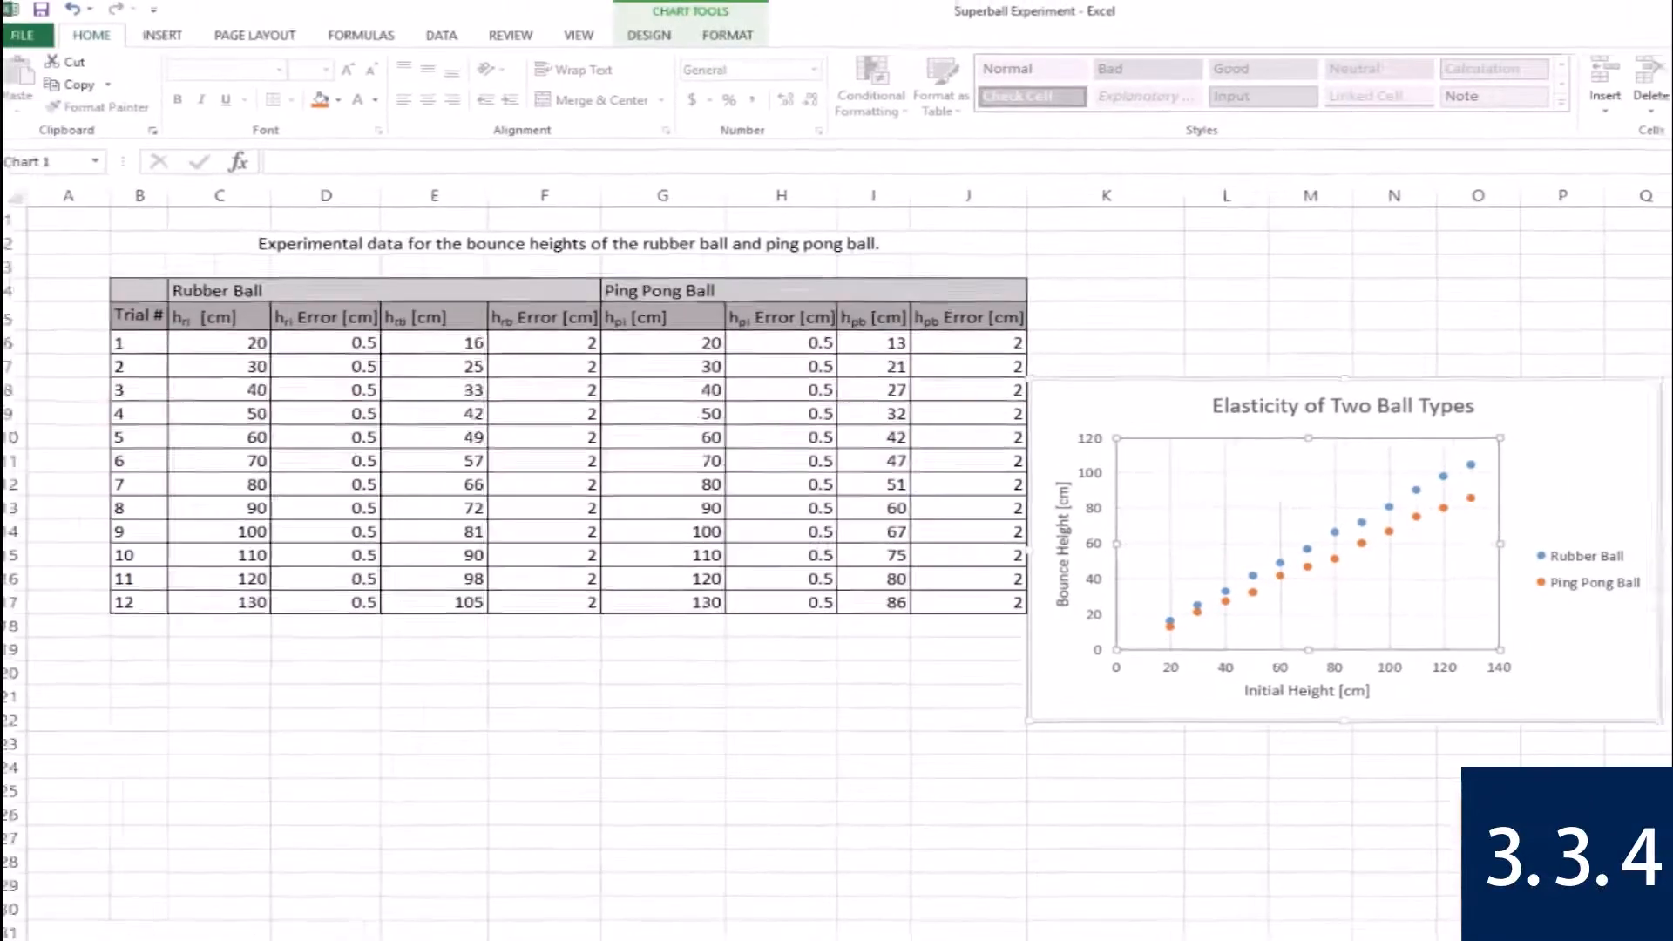
pyautogui.click(1293, 342)
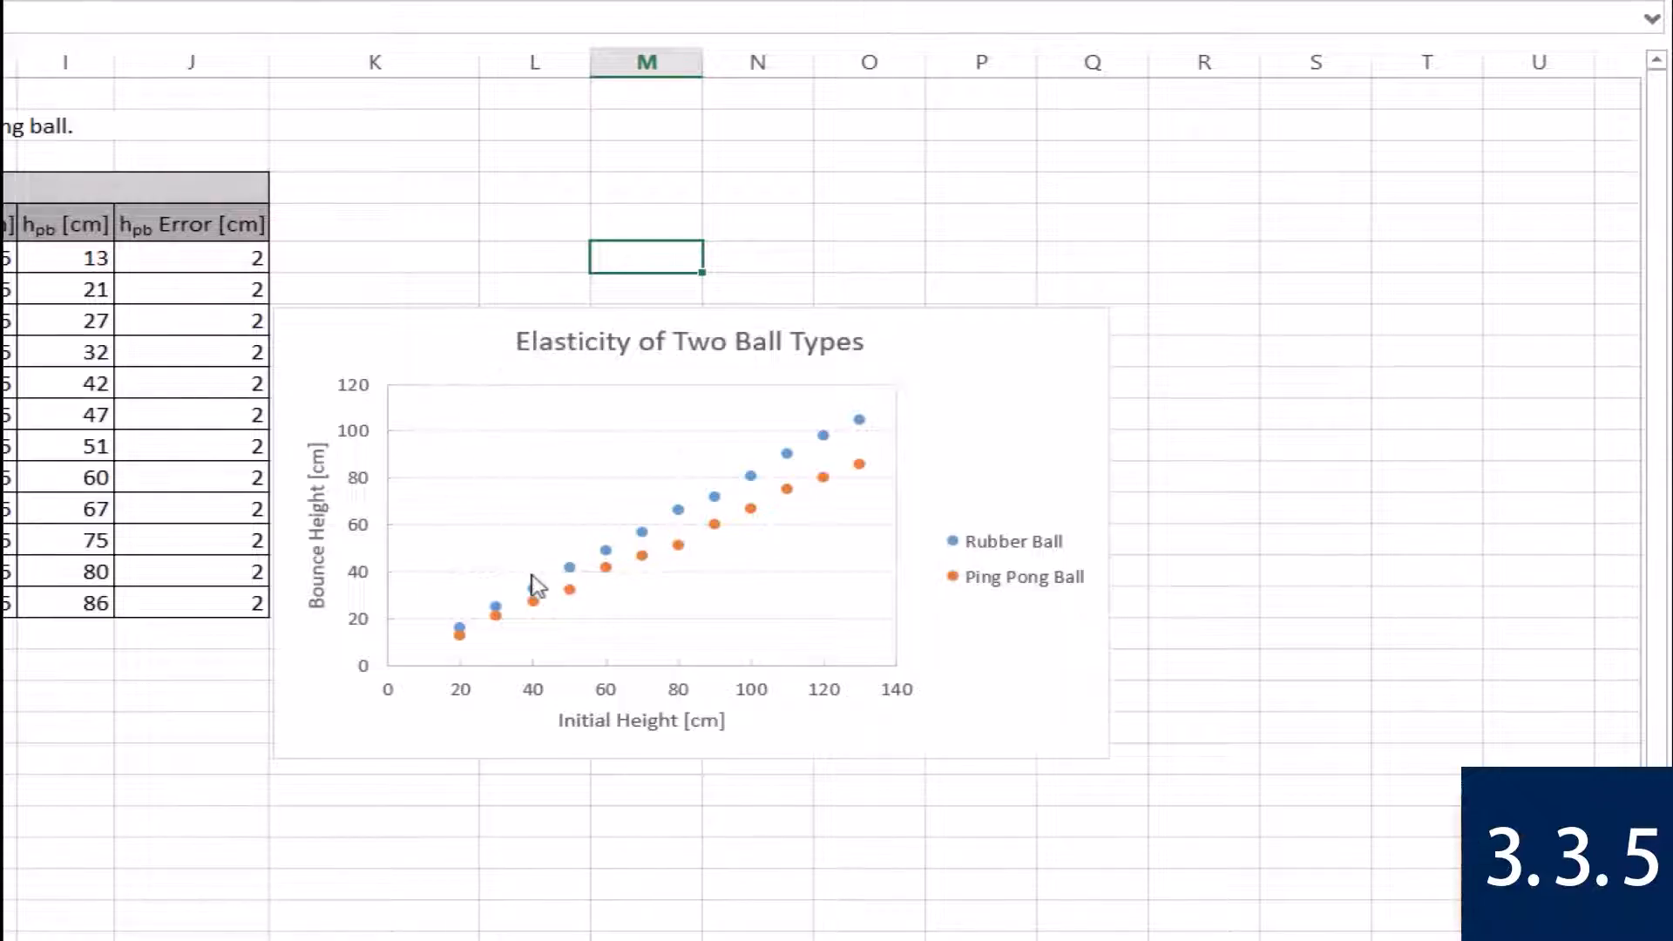
# Add error bars to the Rubber Ball series and select its Y error bars for formatting.
pyautogui.click(533, 590)
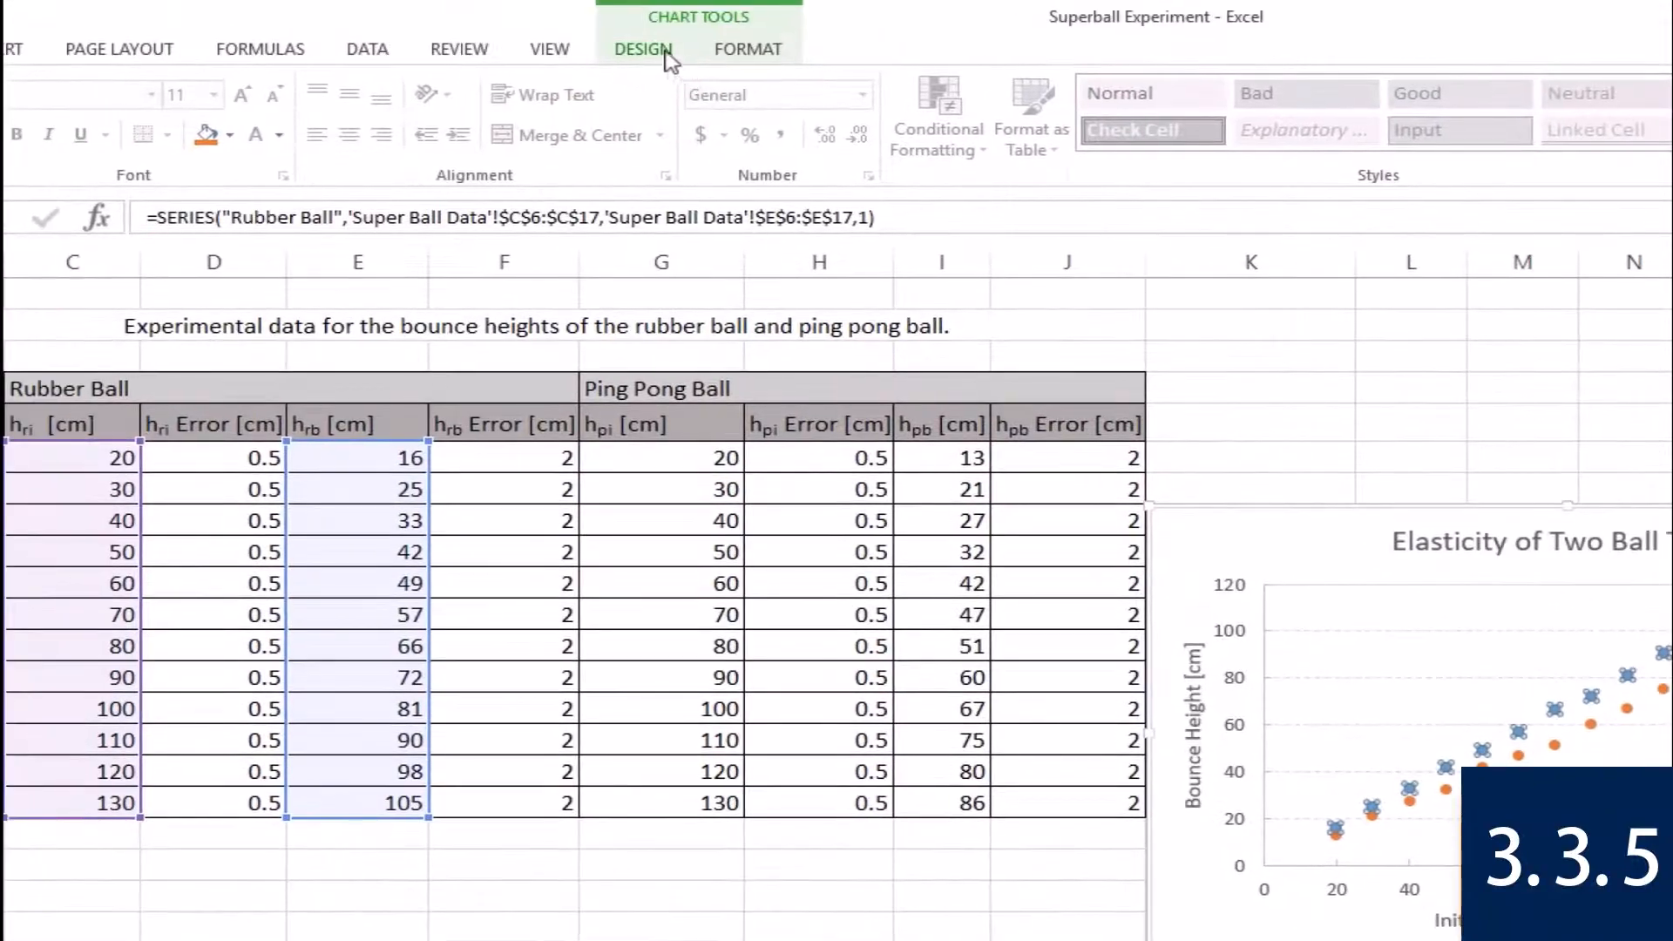
pyautogui.click(666, 52)
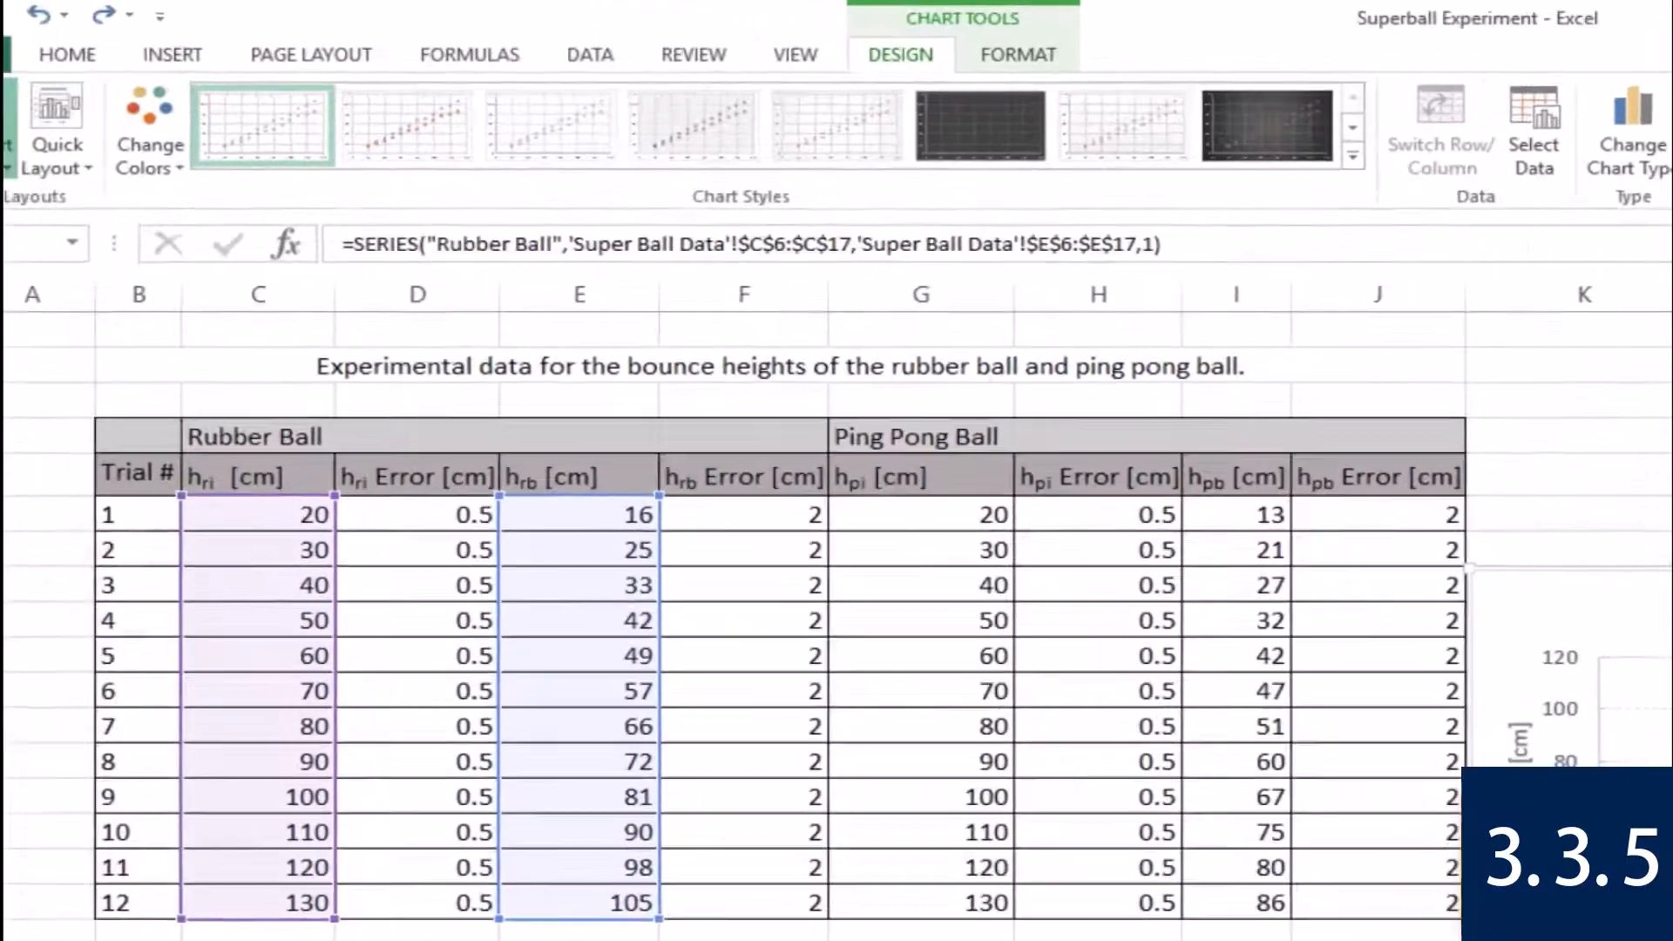
pyautogui.click(45, 157)
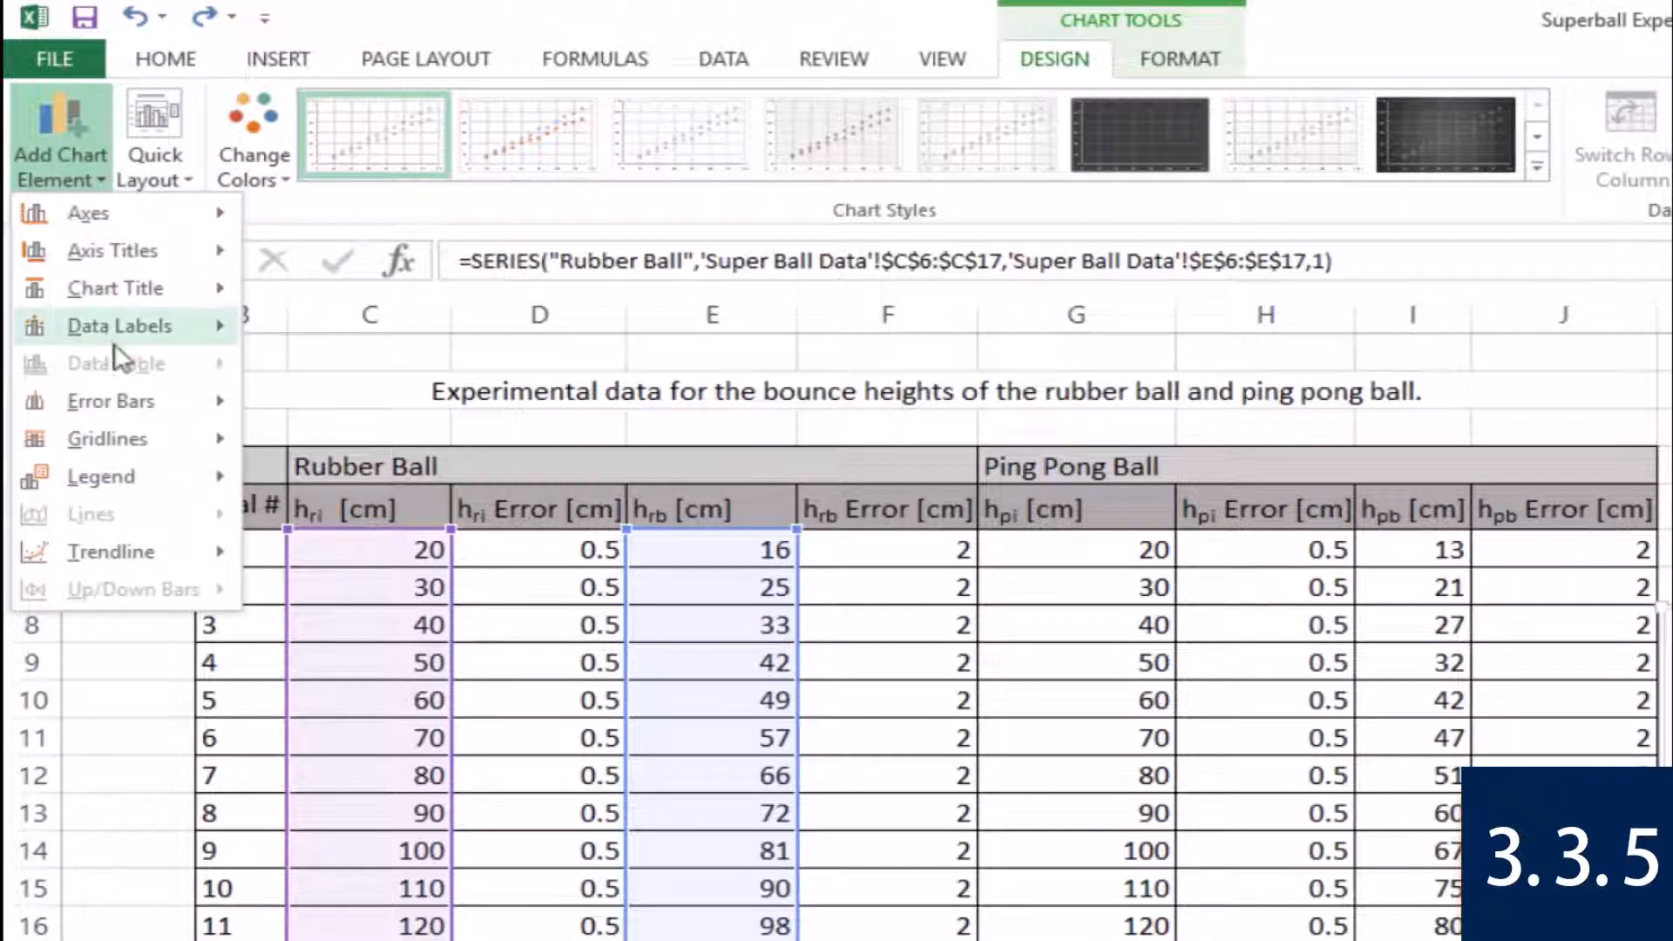
pyautogui.moveTo(135, 410)
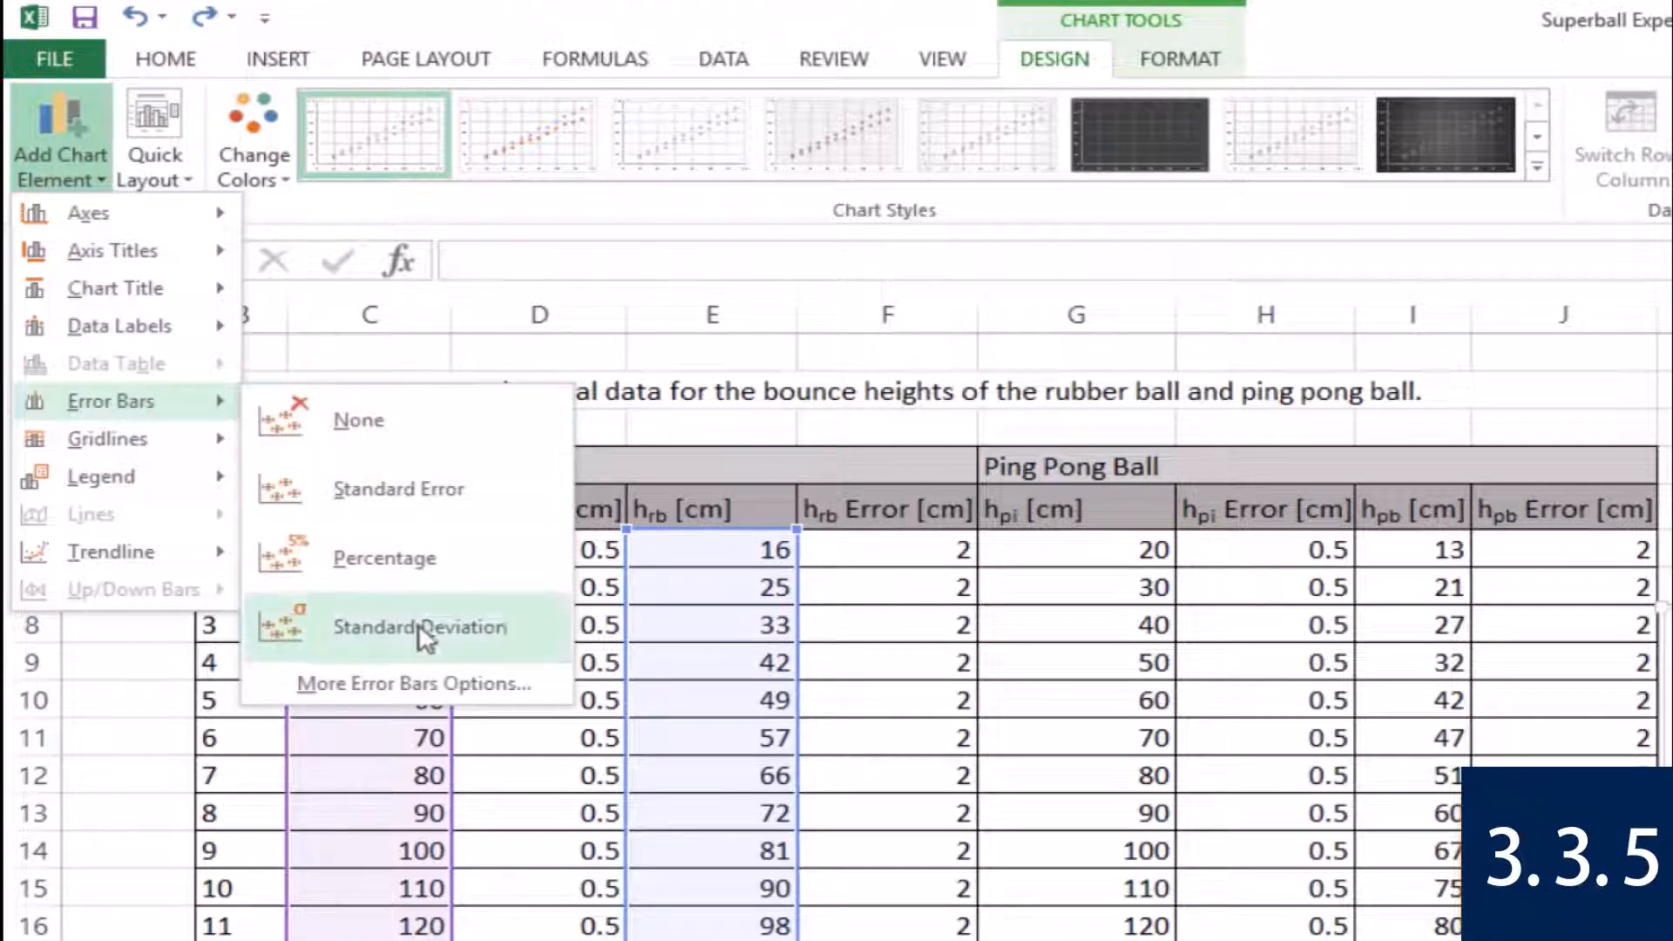
pyautogui.click(425, 682)
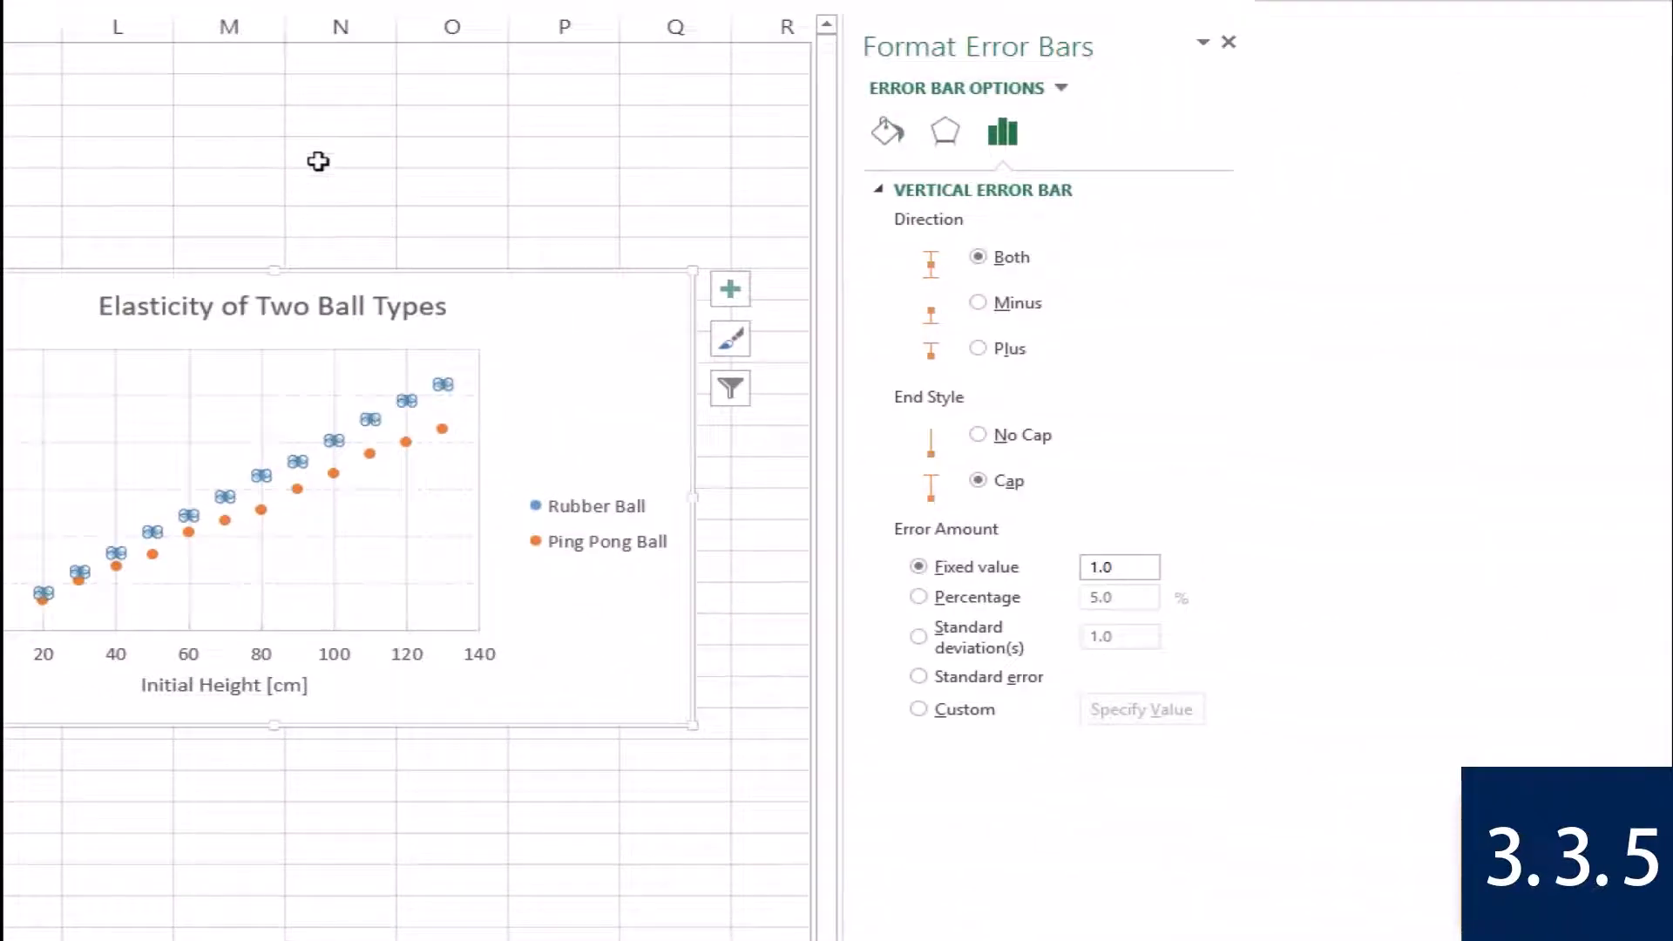
pyautogui.click(1062, 199)
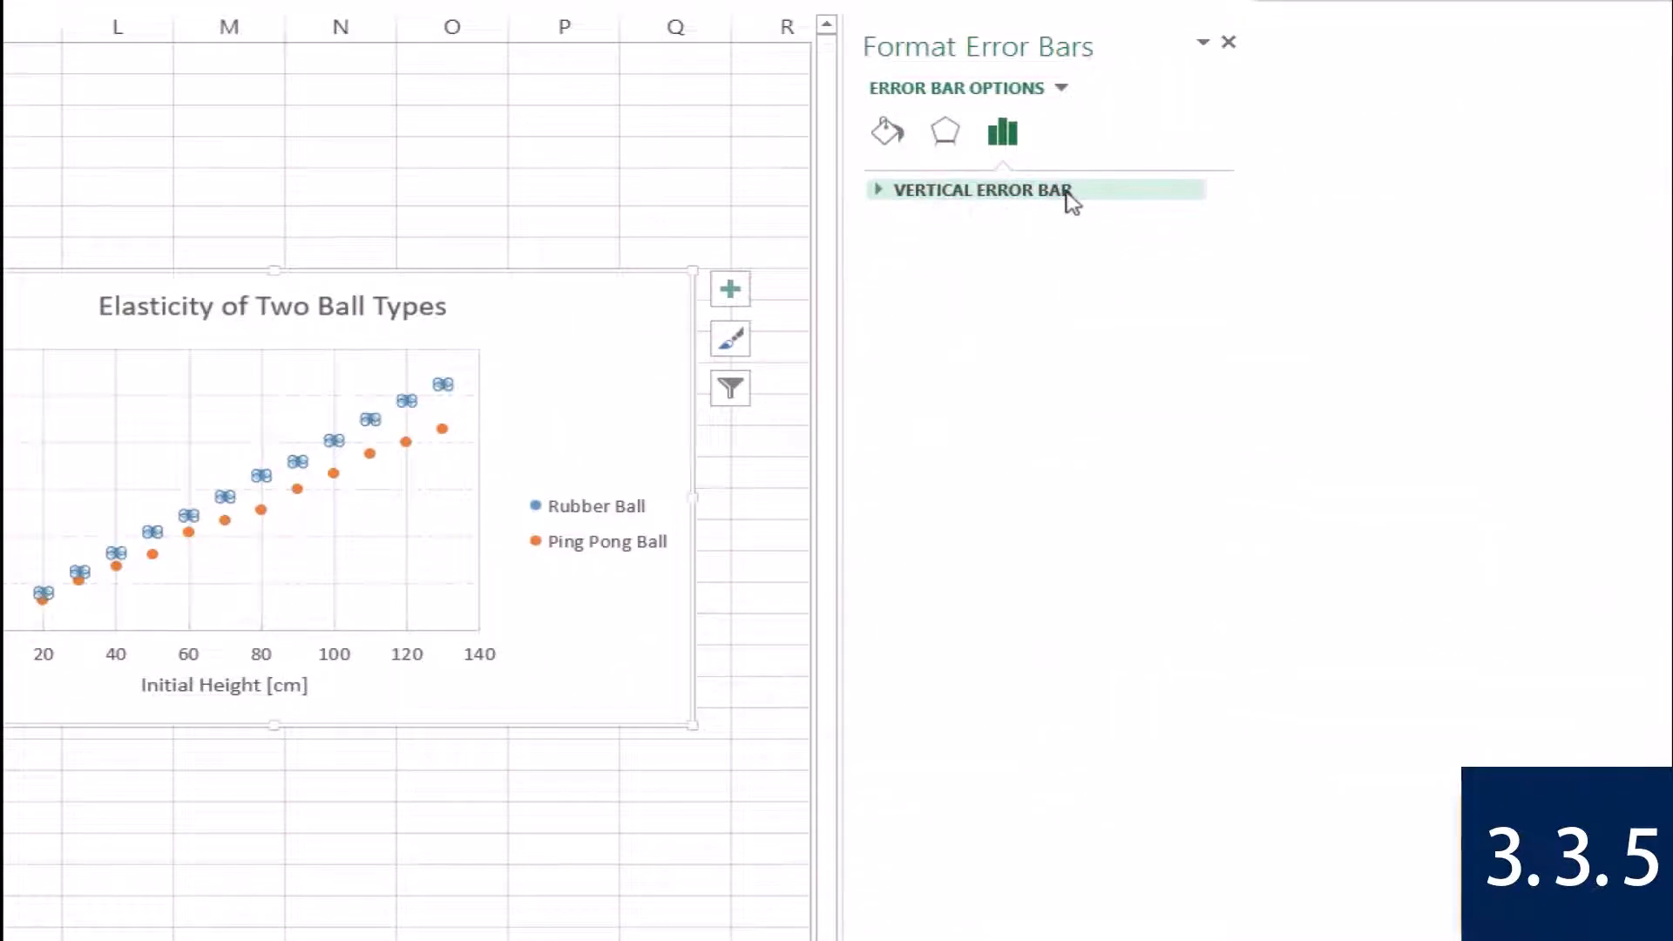
pyautogui.click(1070, 197)
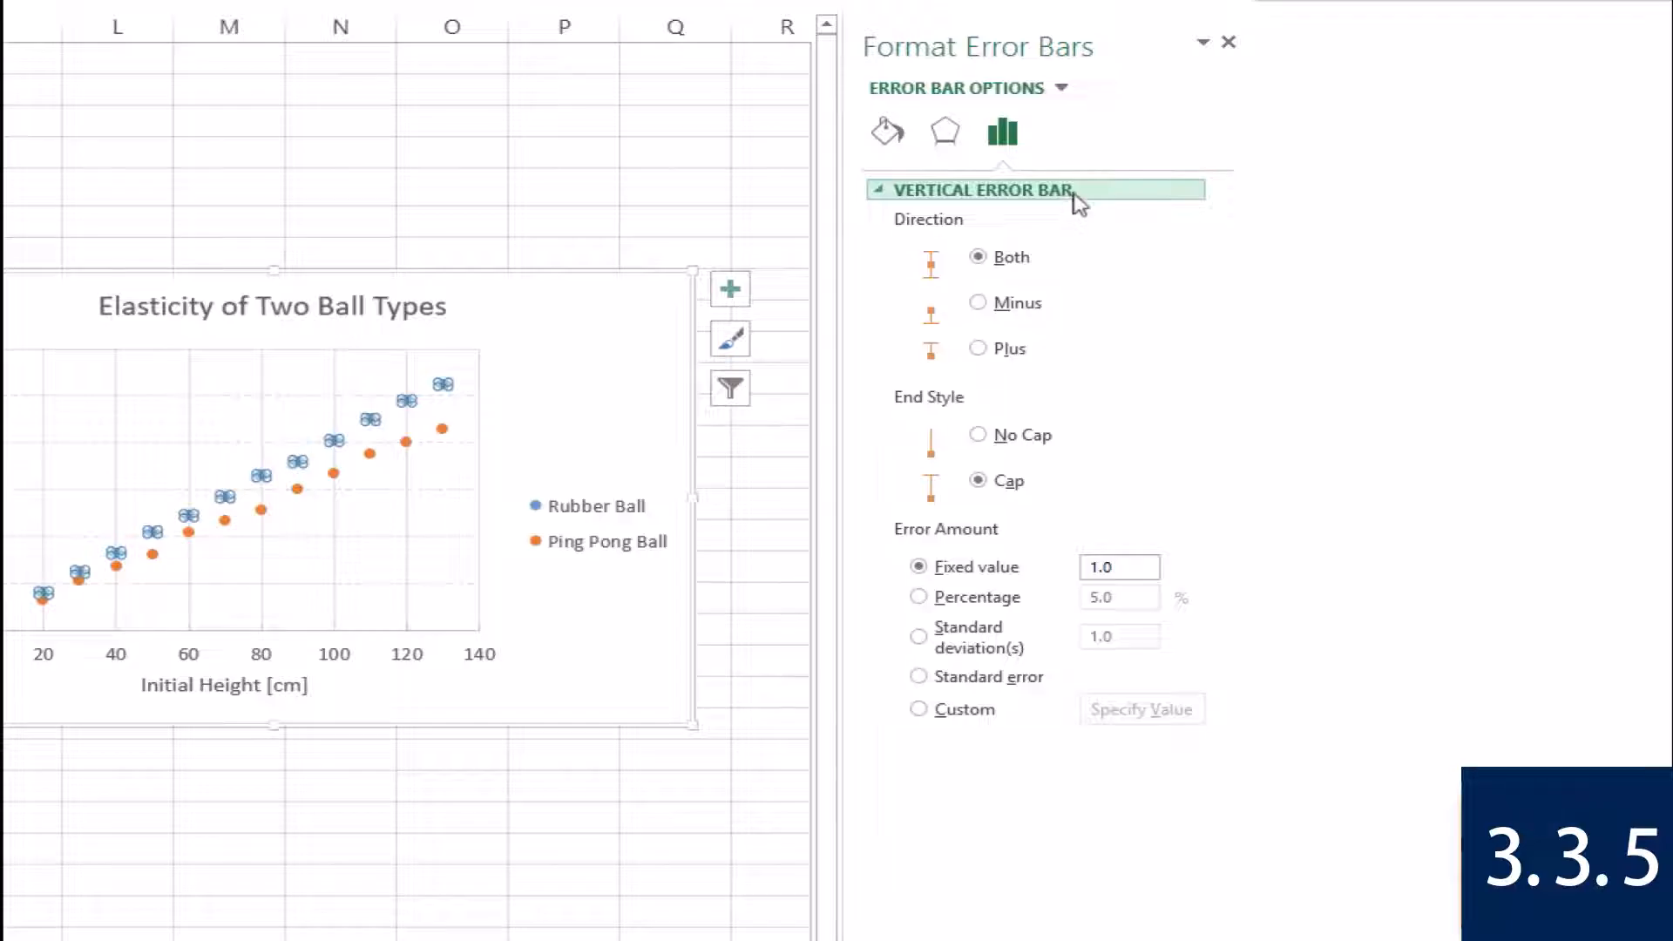
pyautogui.click(1062, 91)
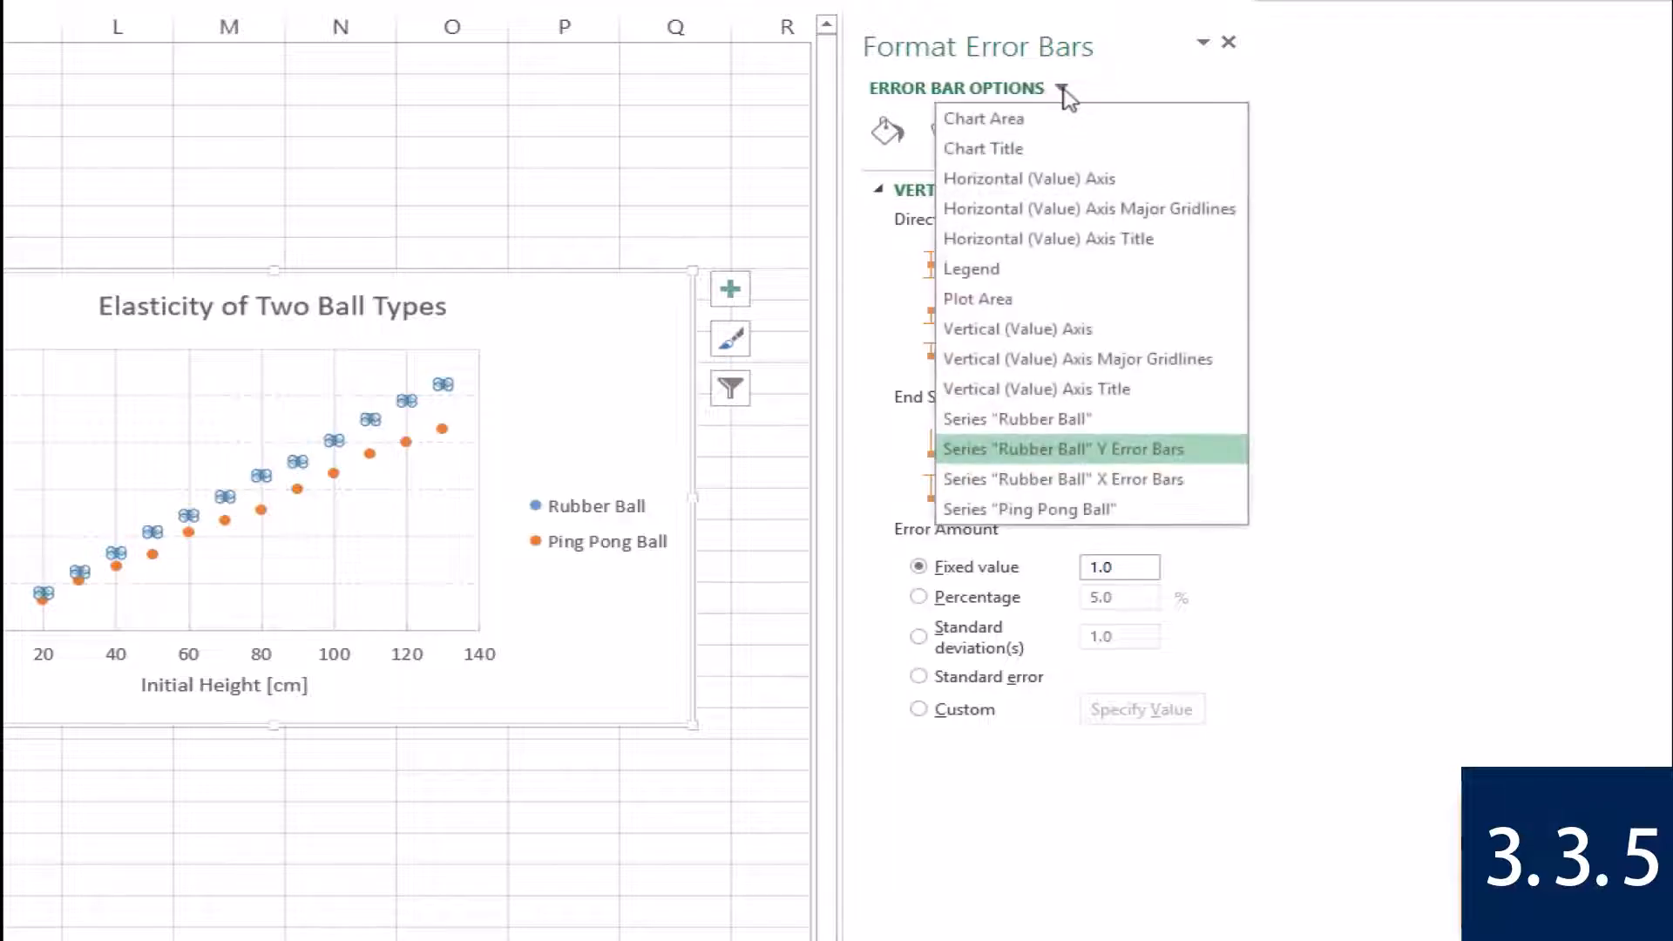
pyautogui.click(1178, 458)
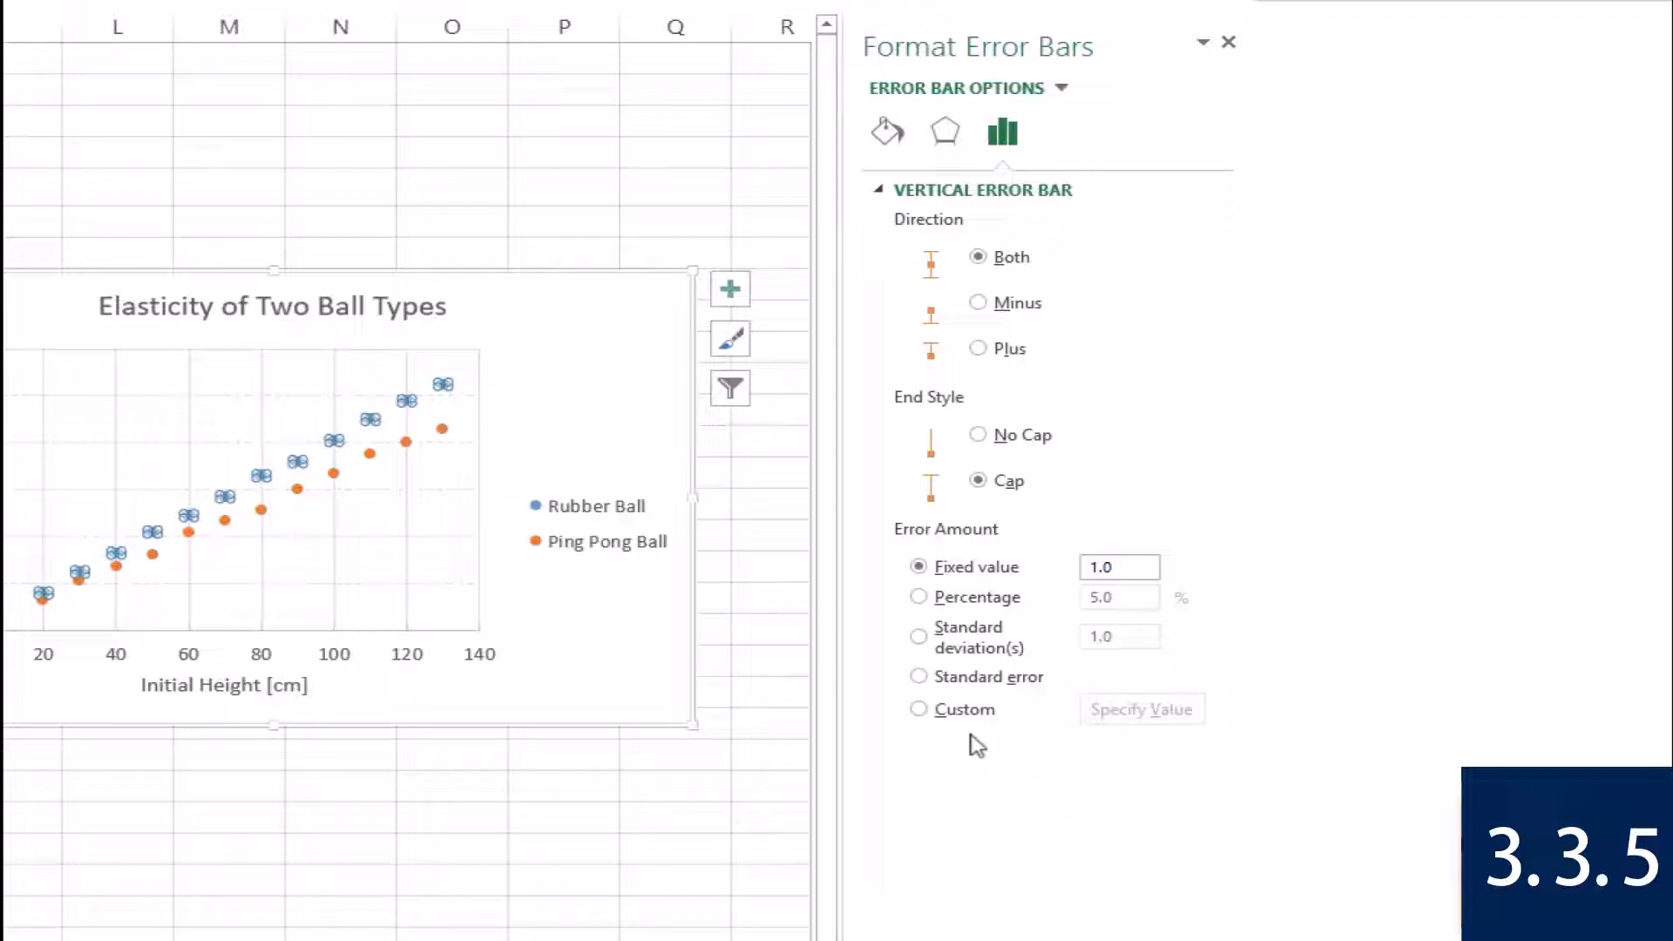
# Set the Rubber Ball Y error bars to a custom amount with the positive error value from F6:F17.
pyautogui.click(920, 710)
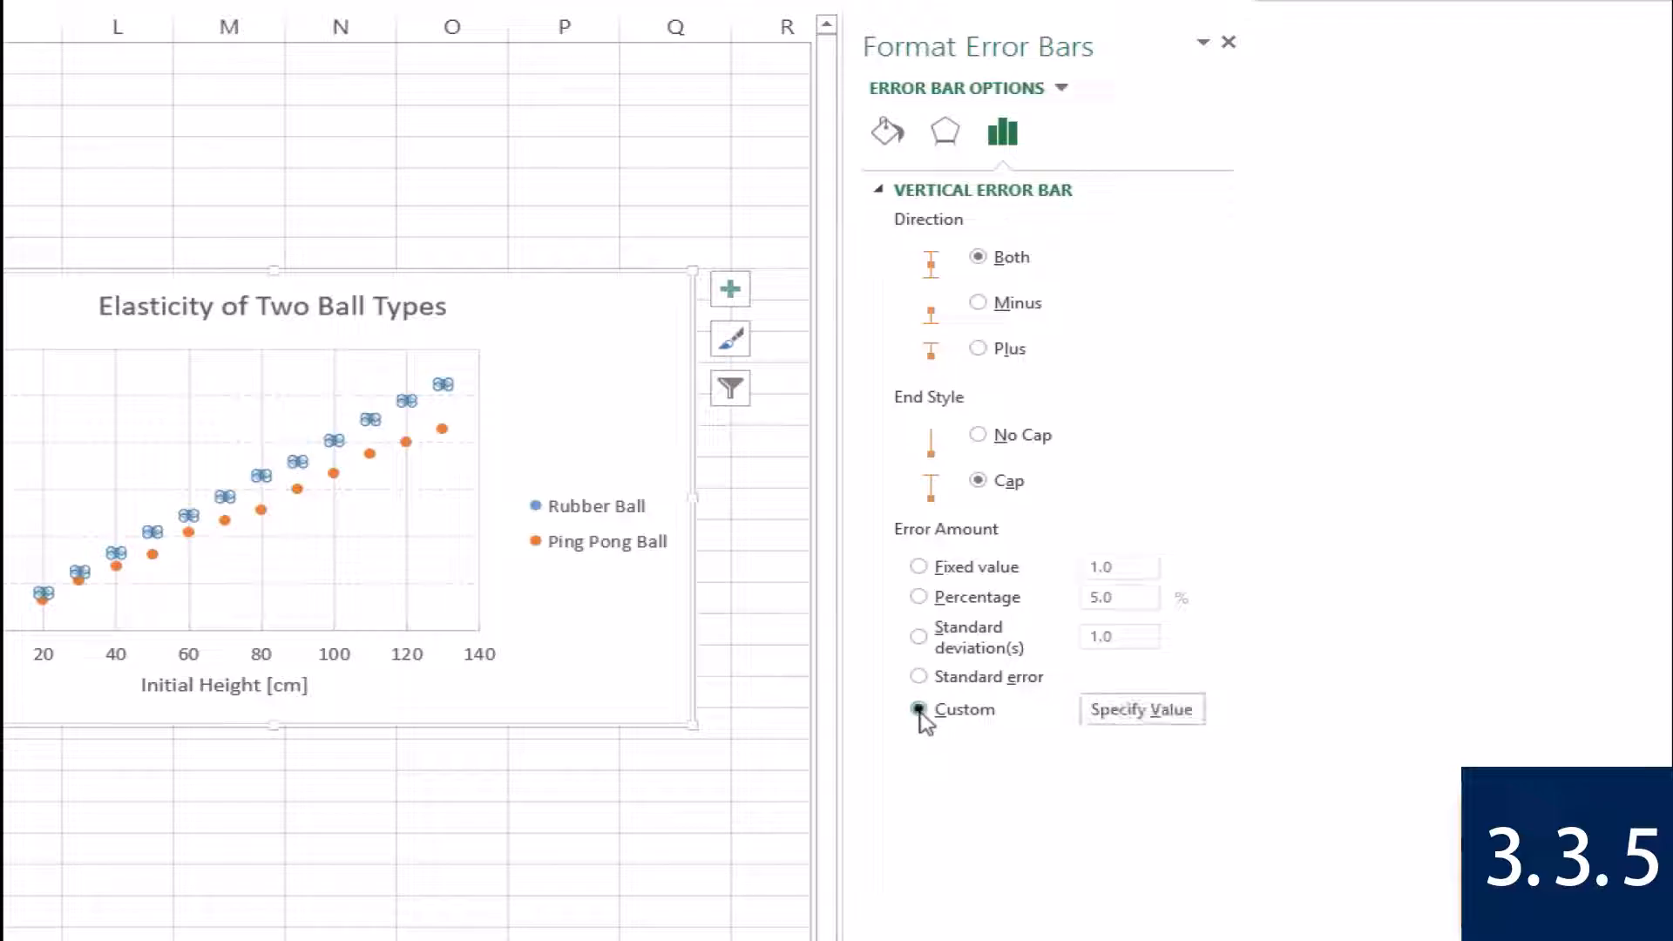
pyautogui.click(1118, 710)
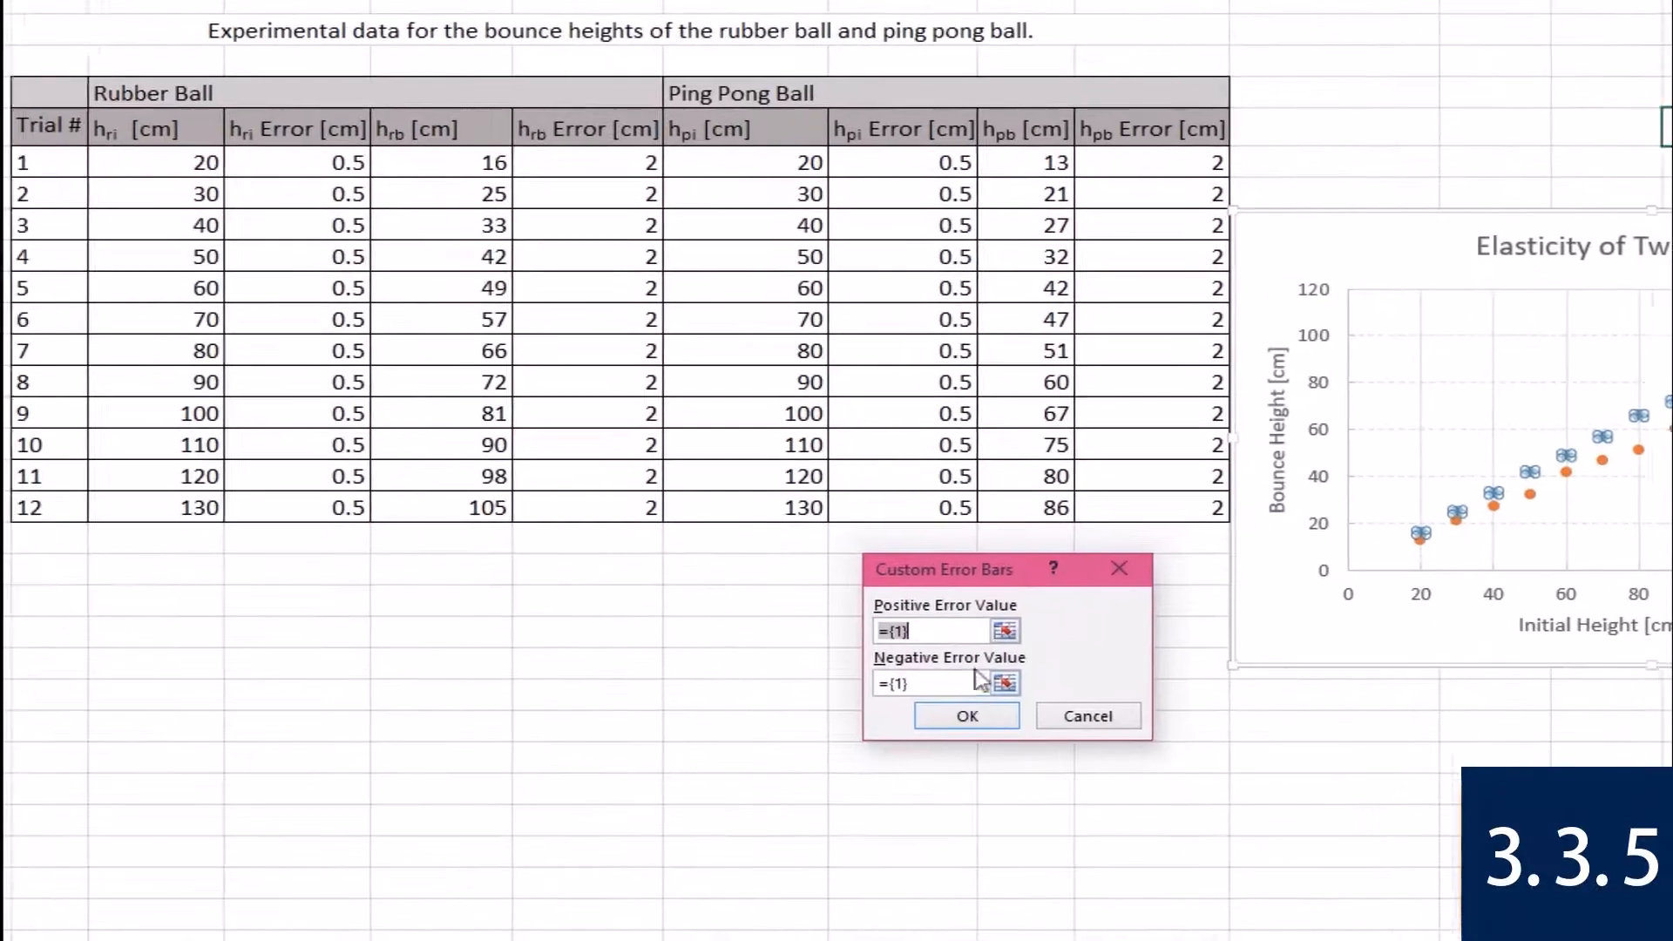
pyautogui.moveTo(996, 567)
pyautogui.mouseDown()
pyautogui.moveTo(889, 573)
pyautogui.moveTo(968, 583)
pyautogui.mouseUp()
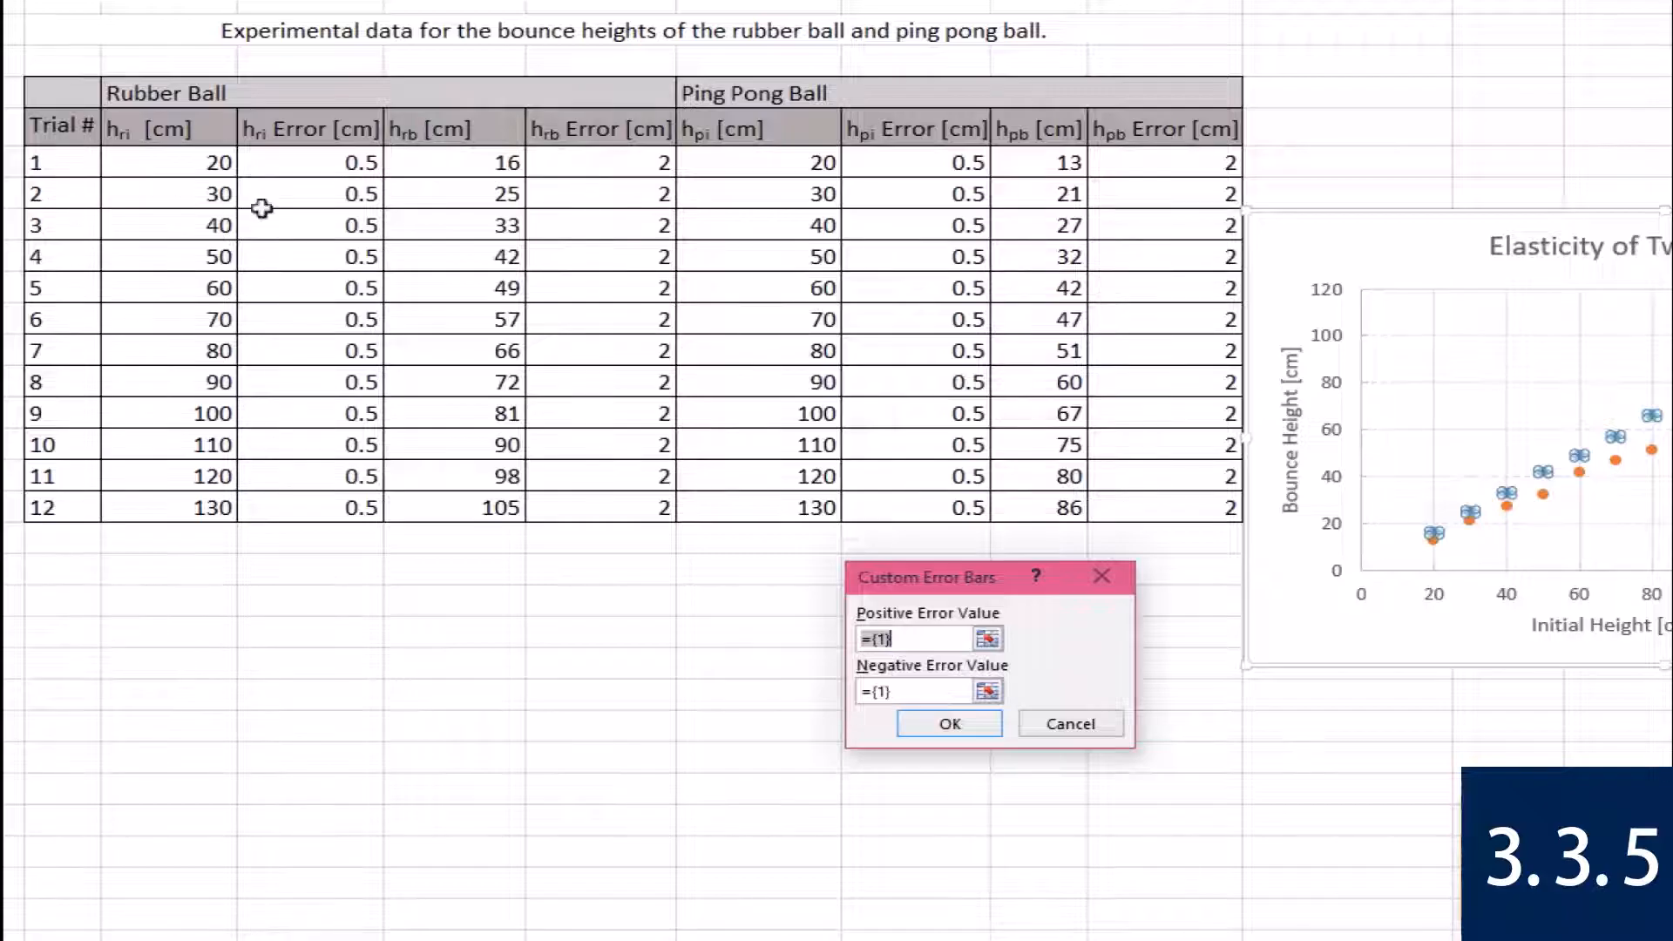
pyautogui.click(987, 640)
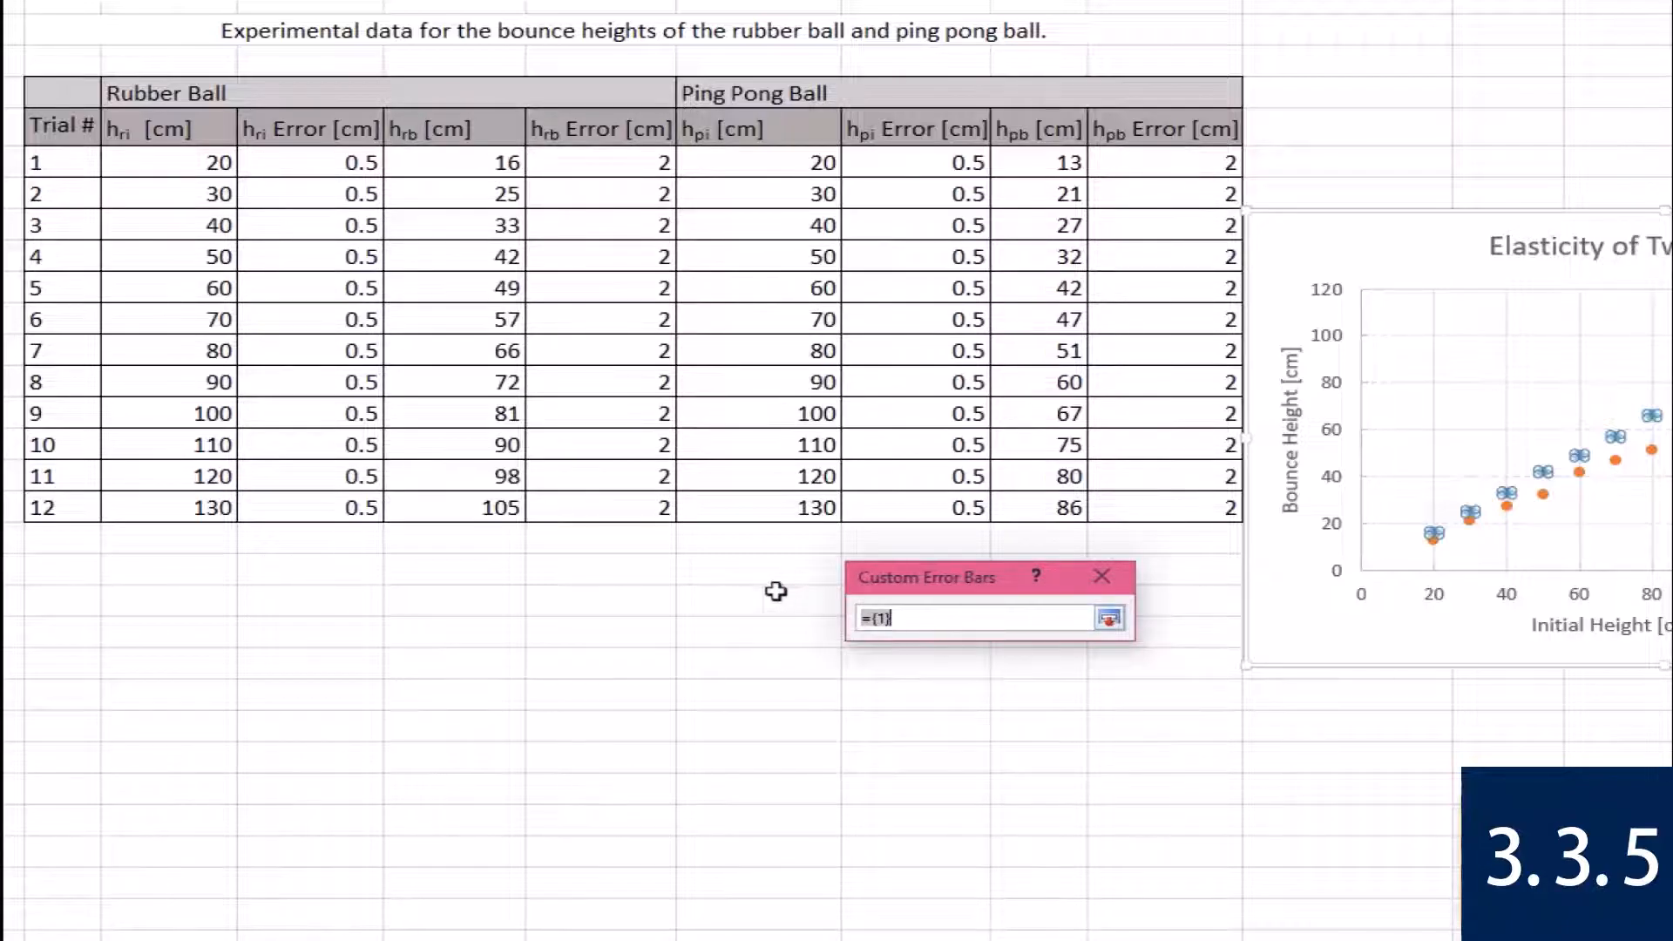
pyautogui.moveTo(571, 178); pyautogui.dragTo(634, 503)
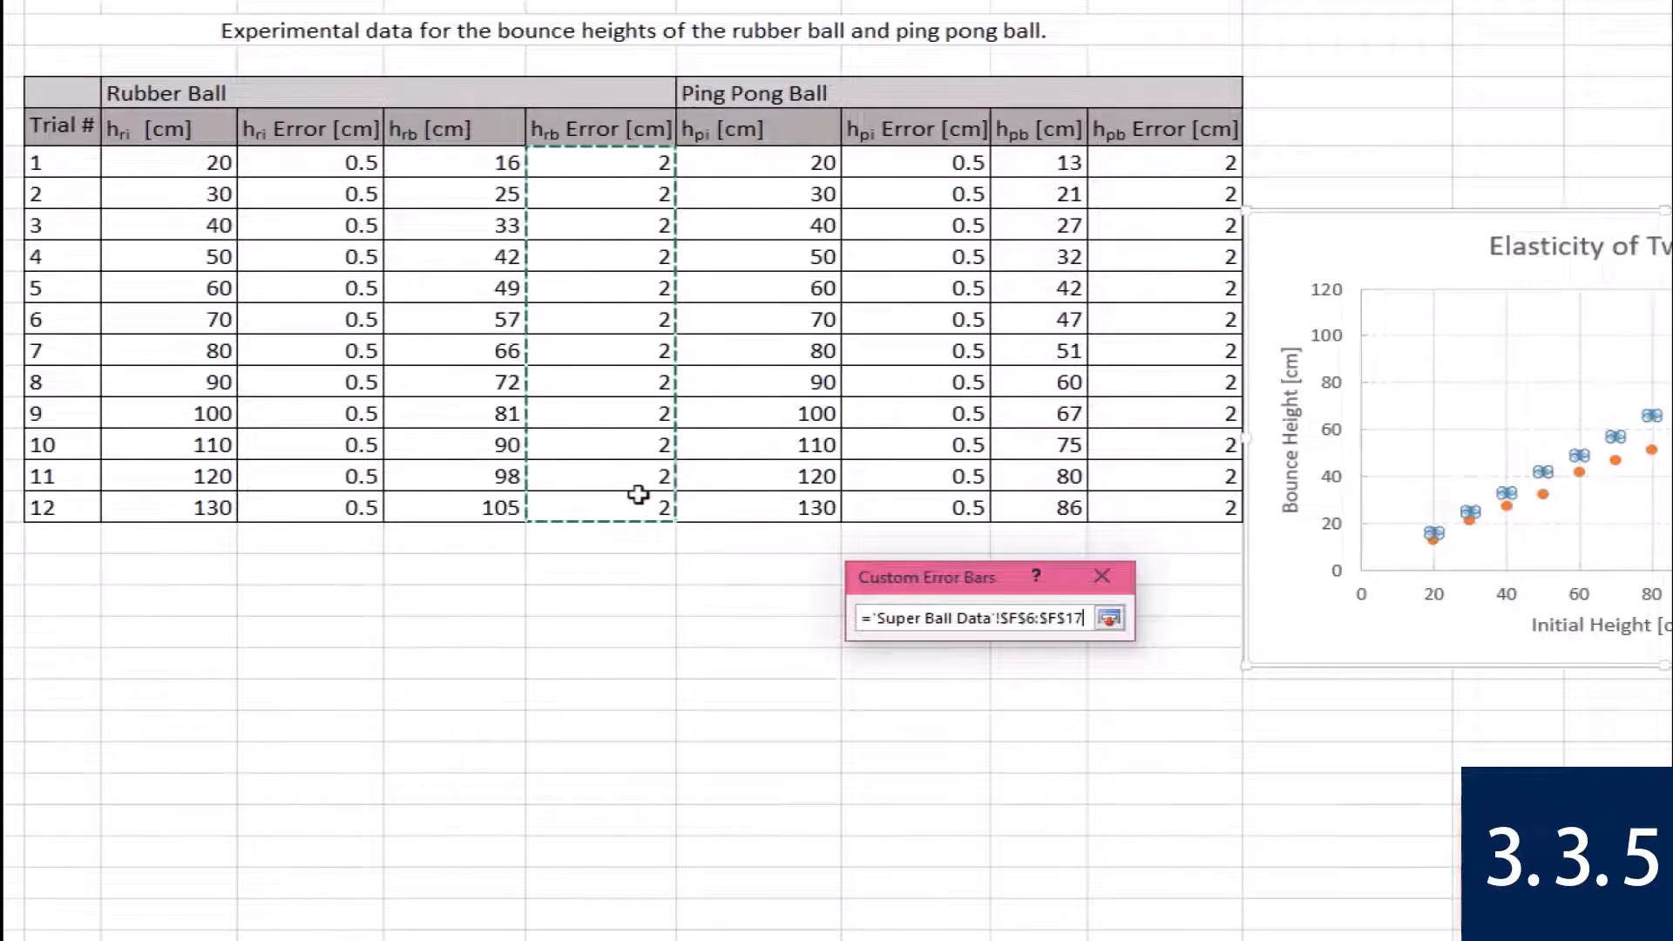
pyautogui.press('Return')
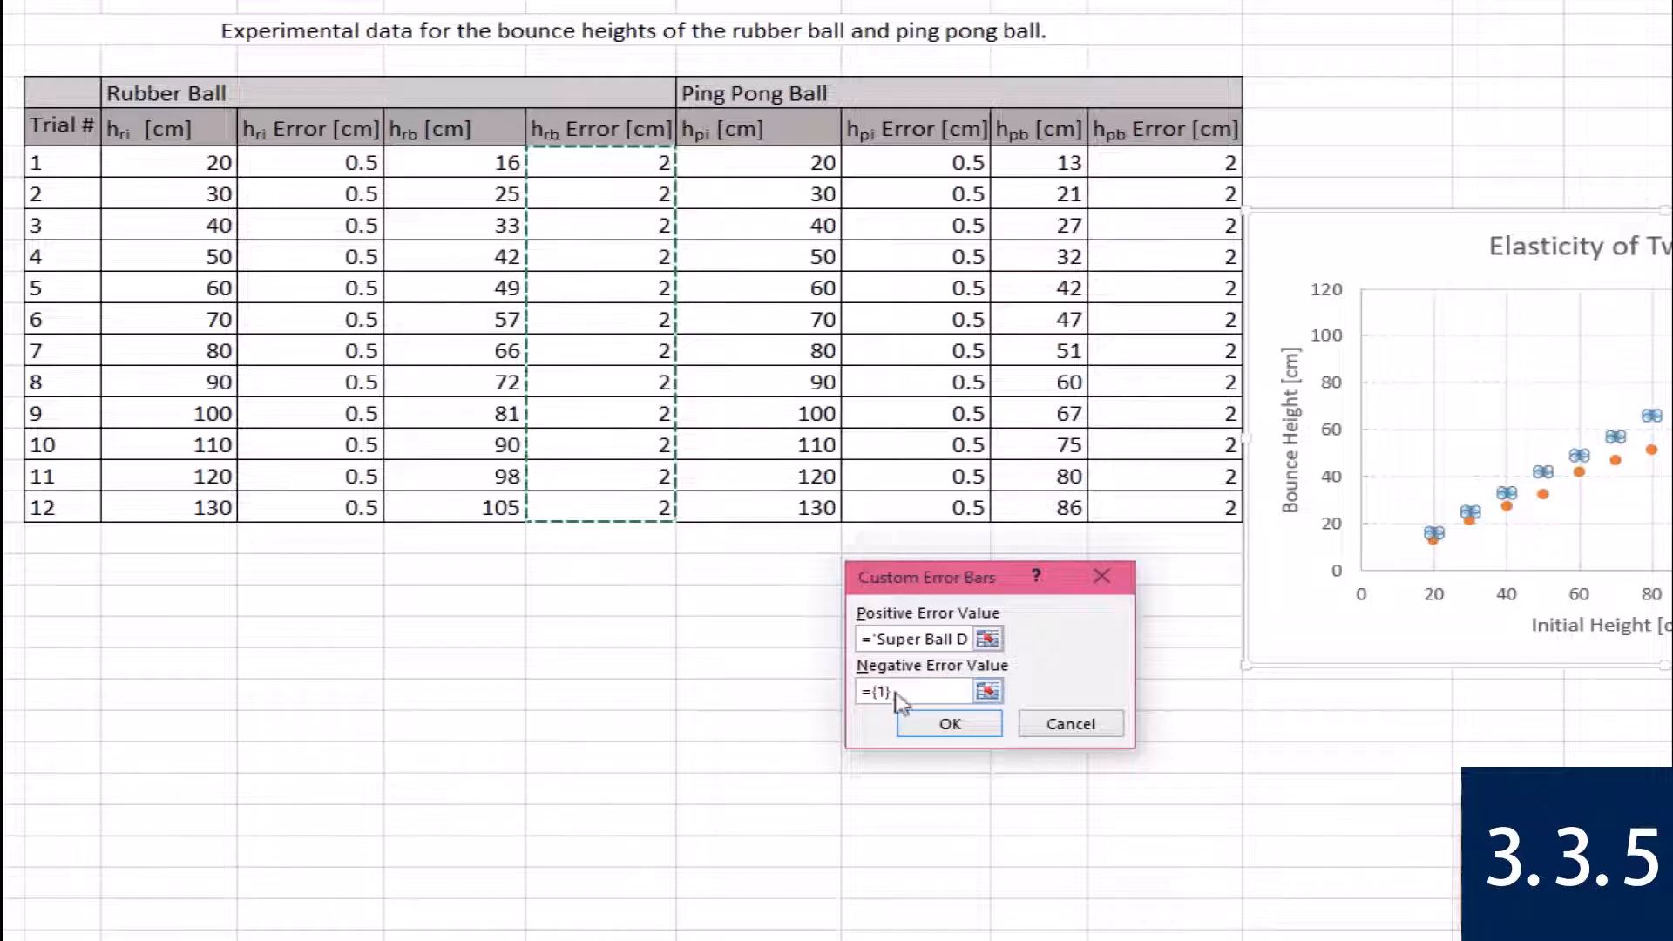
# Set the negative error value of the Rubber Ball Y error bars to F6:F17 and apply the custom values.
pyautogui.click(988, 691)
pyautogui.moveTo(654, 164); pyautogui.dragTo(620, 498)
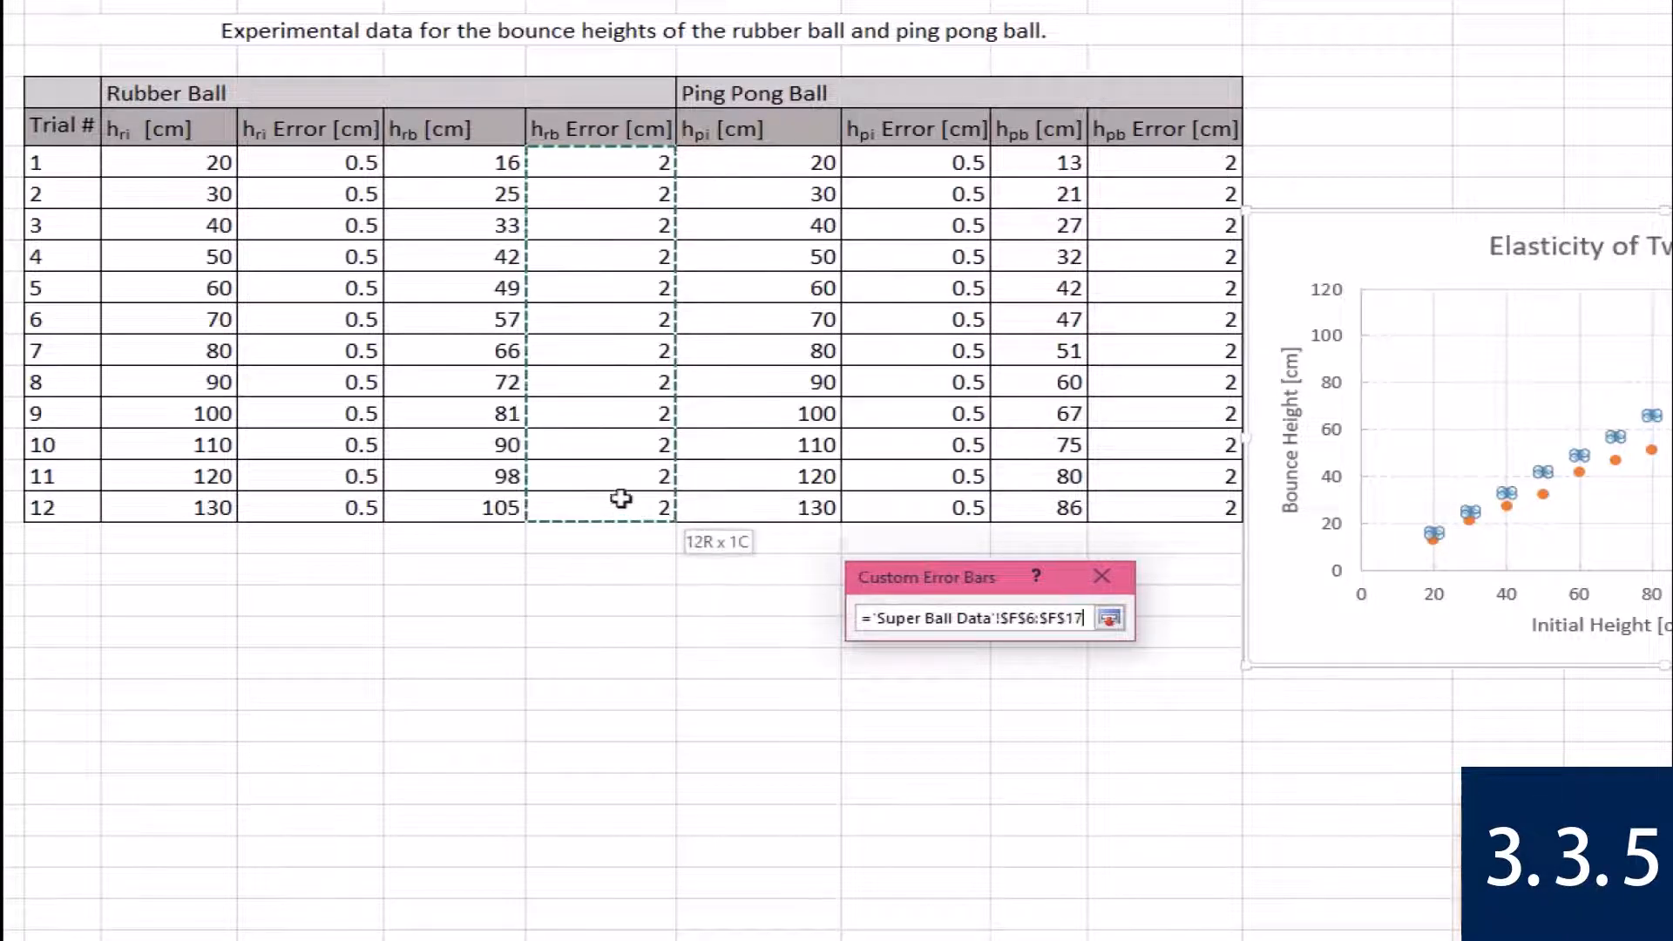
pyautogui.press('Return')
pyautogui.click(940, 722)
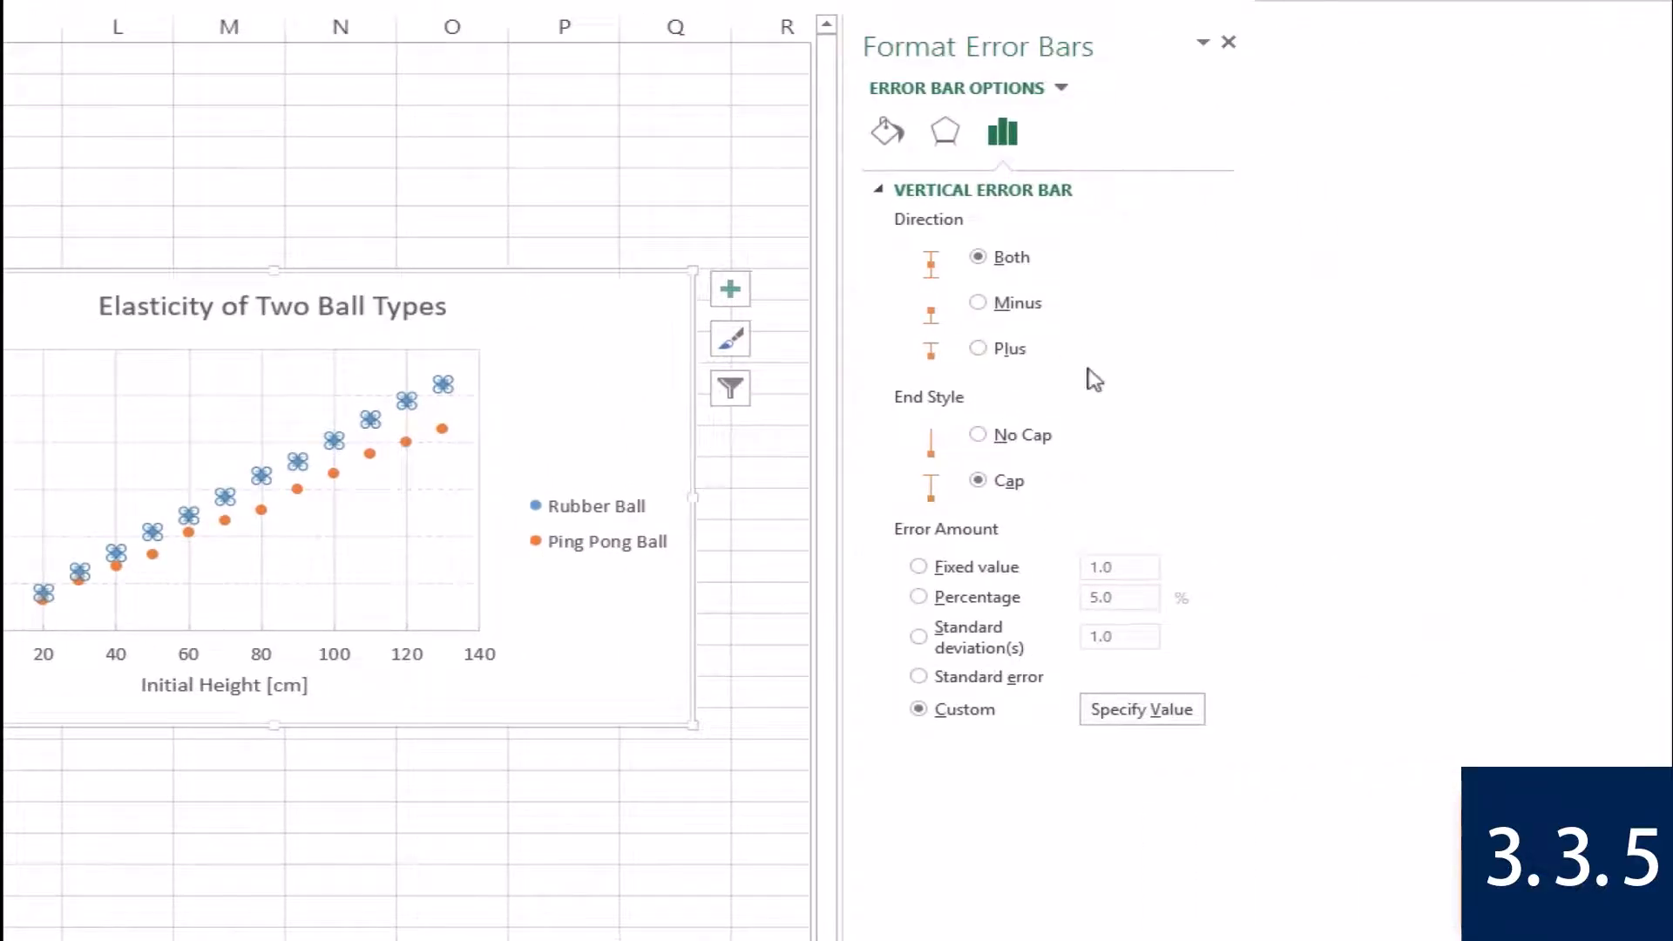
# Switch the error bar formatting to the Rubber Ball series' X error bars and deselect the chart.
pyautogui.click(1062, 88)
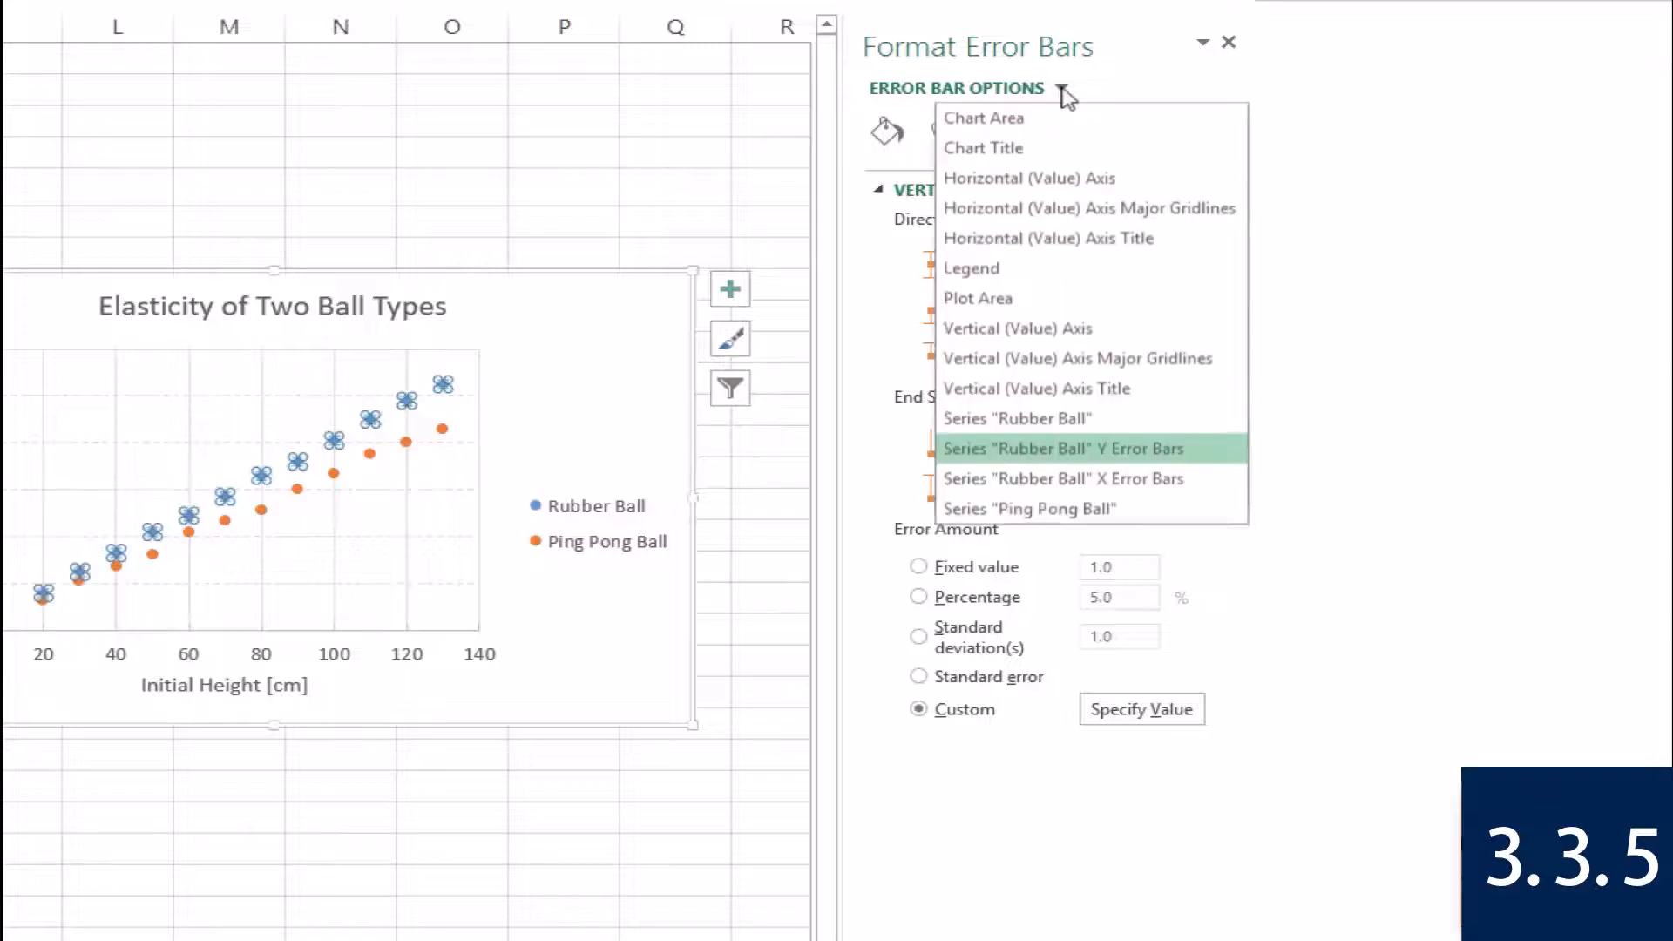
pyautogui.click(1128, 488)
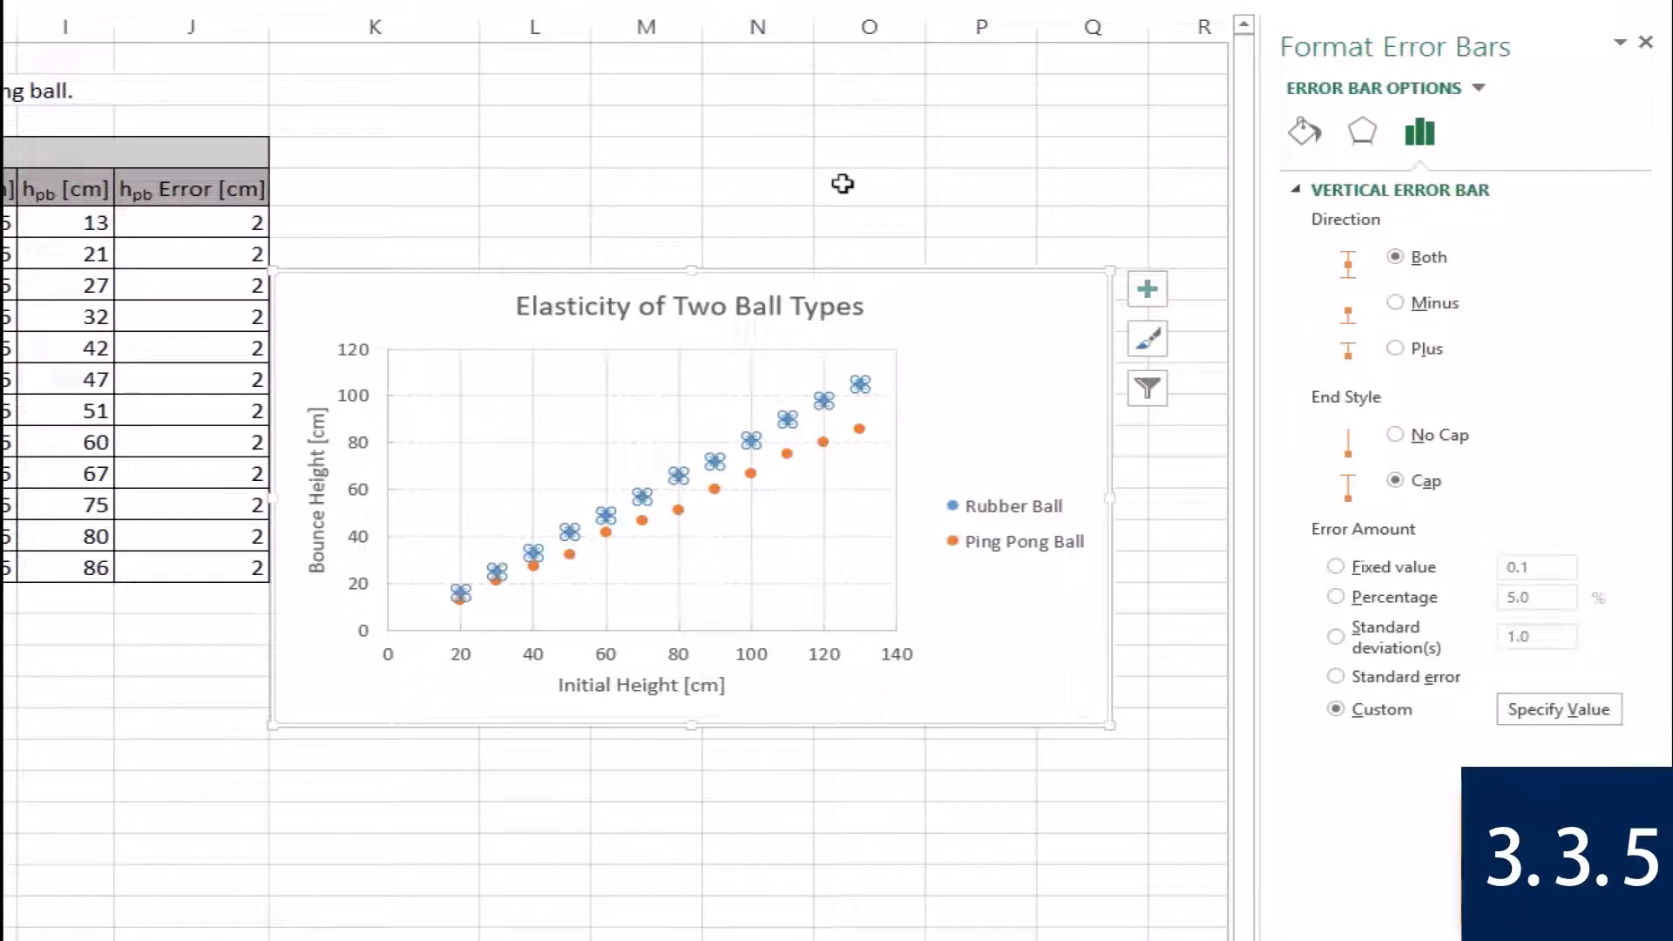
pyautogui.click(842, 183)
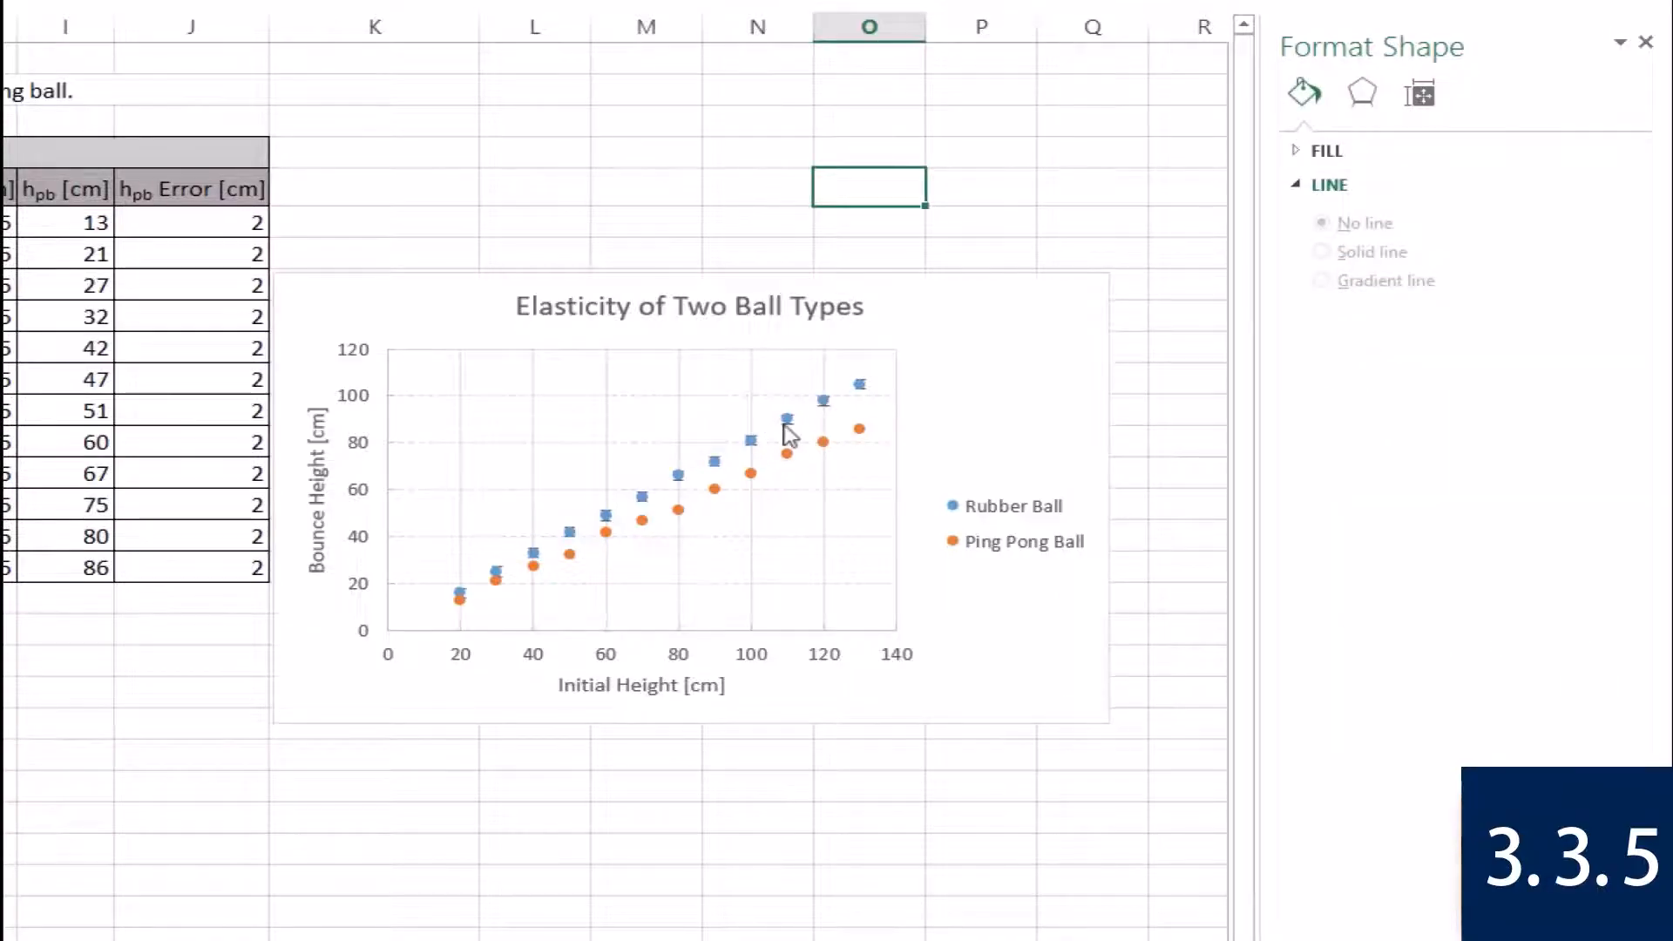
# Reduce the built-in marker size of the Rubber Ball series in the scatter chart.
pyautogui.moveTo(789, 433)
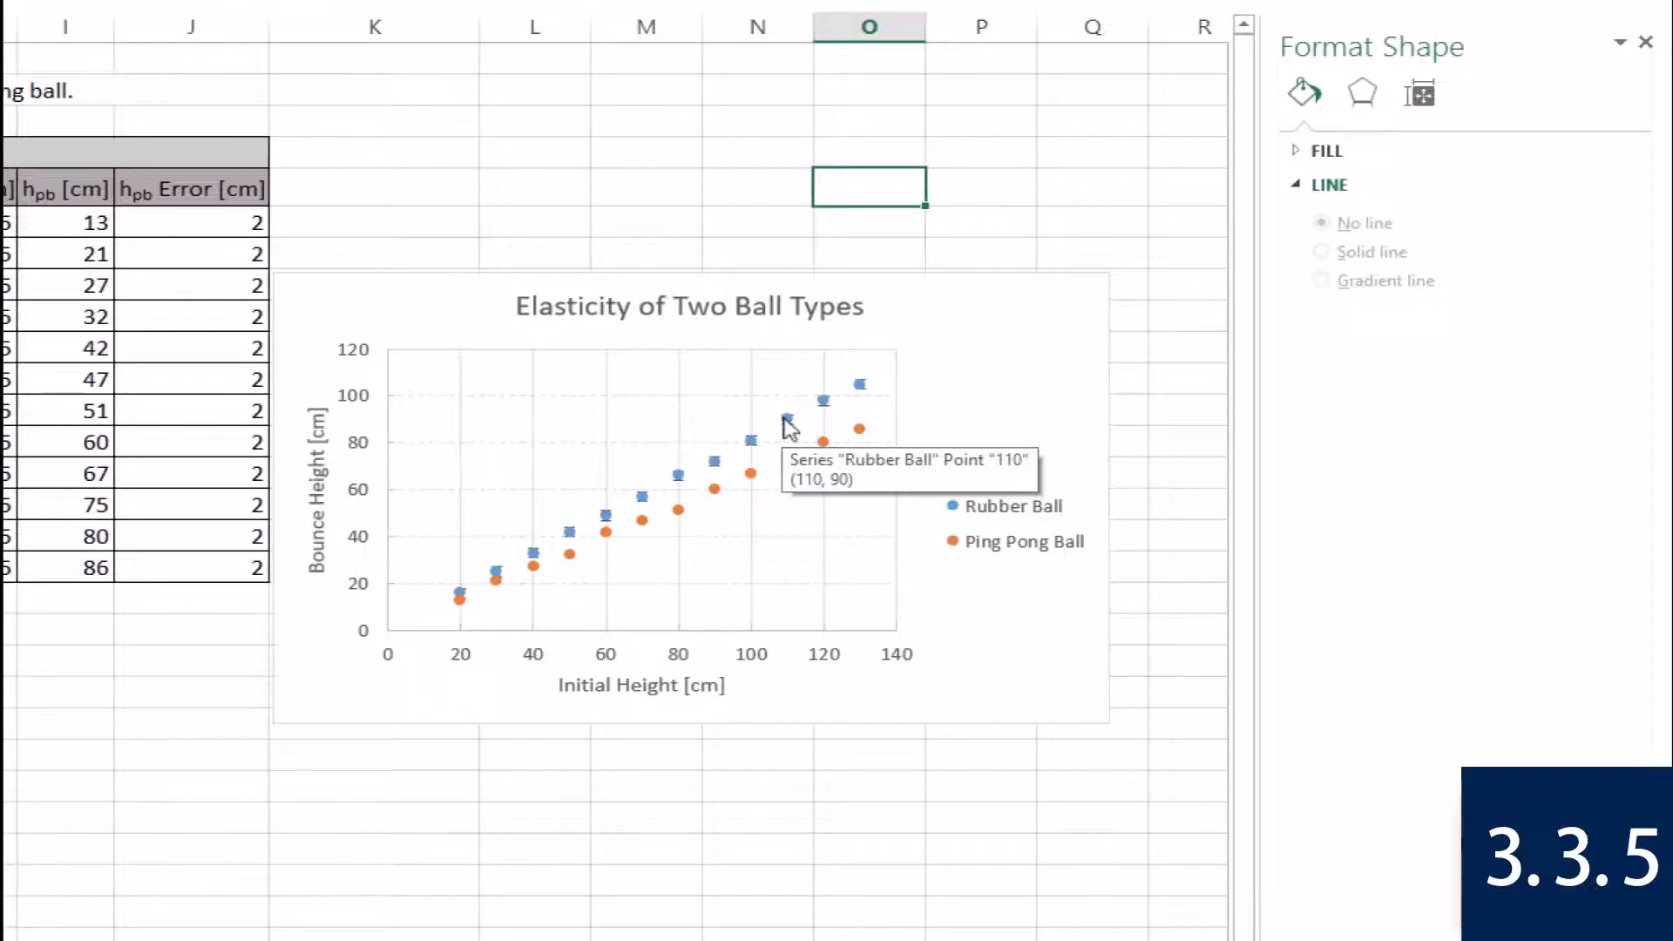
pyautogui.rightClick(789, 426)
pyautogui.click(856, 657)
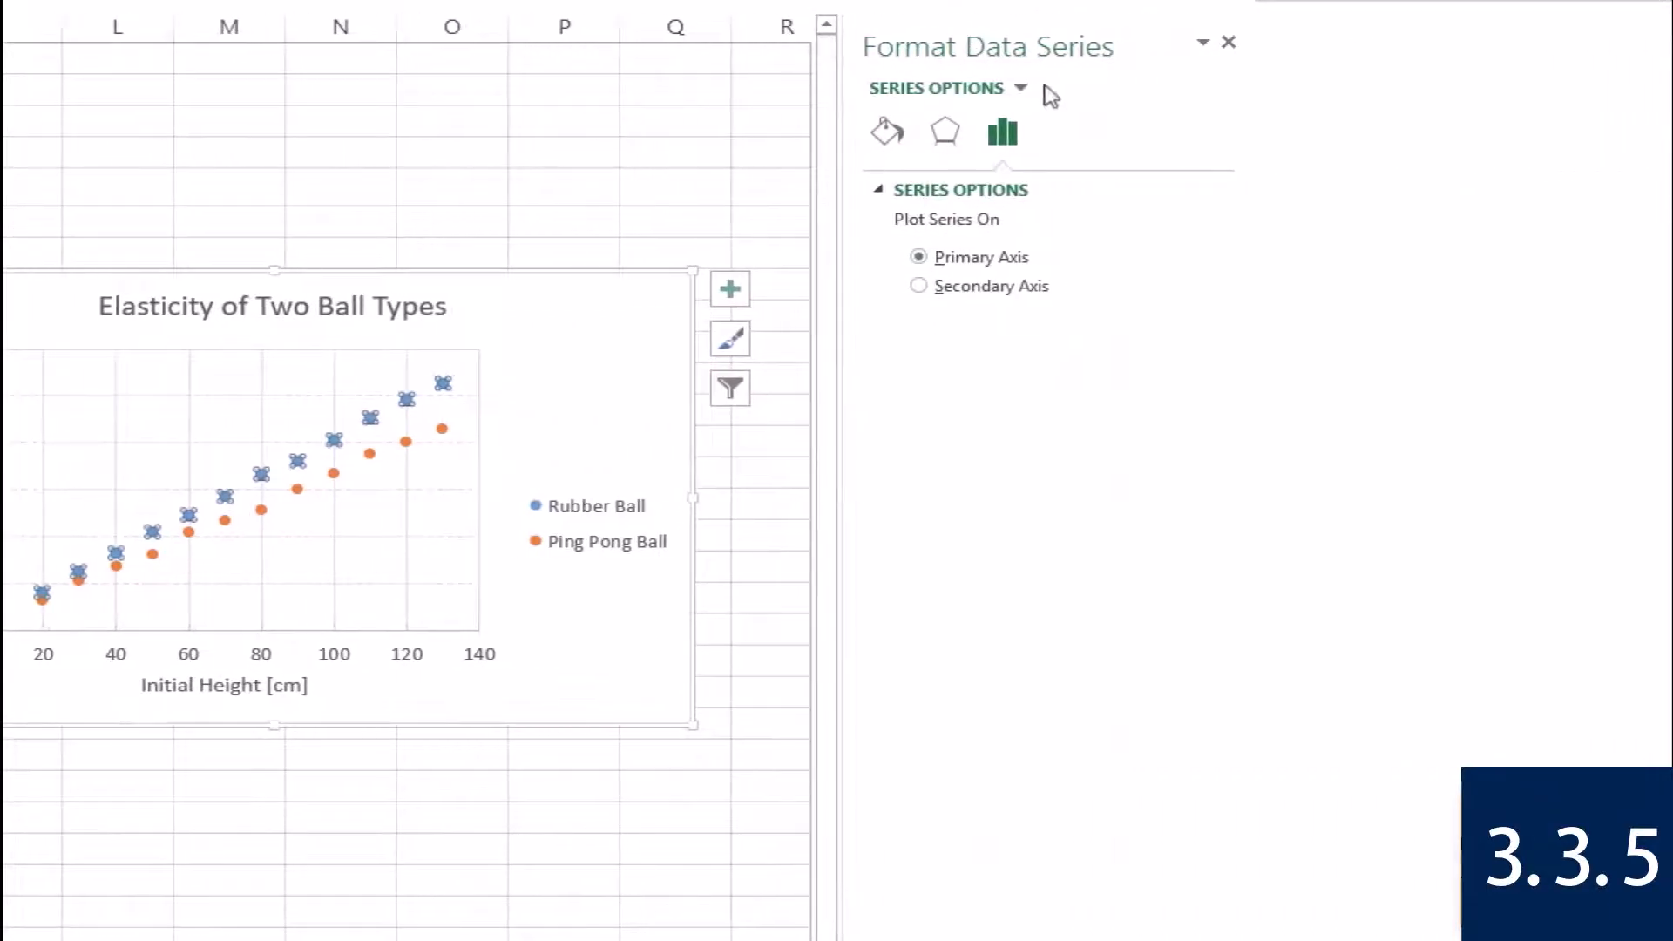
pyautogui.click(886, 136)
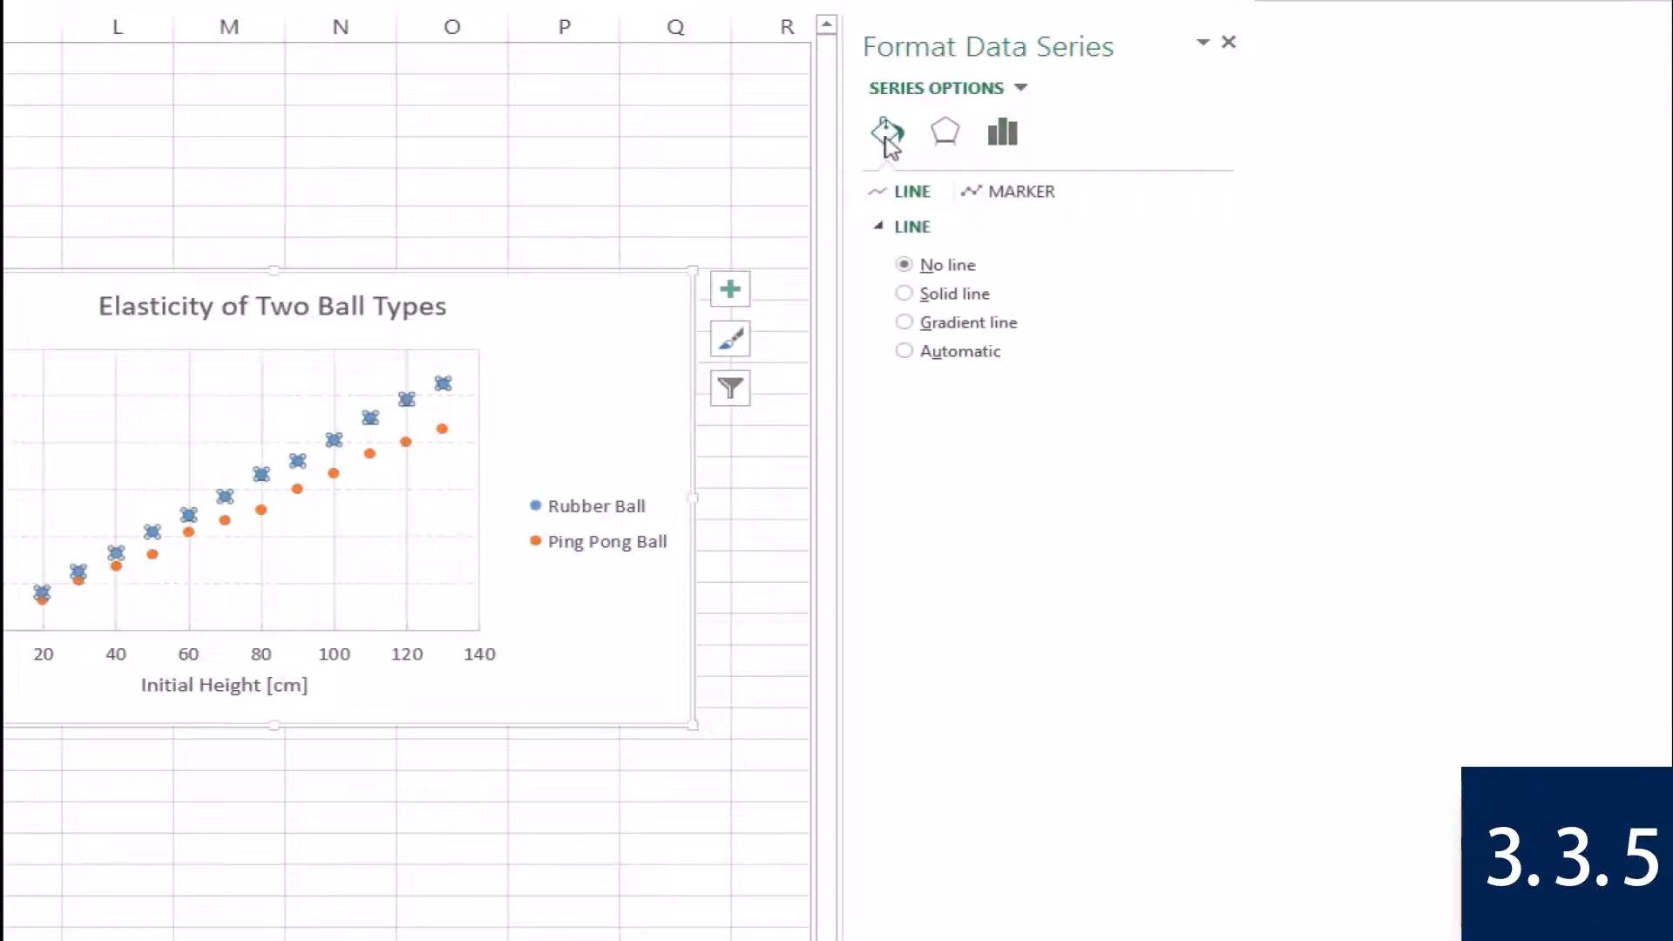
pyautogui.click(1022, 199)
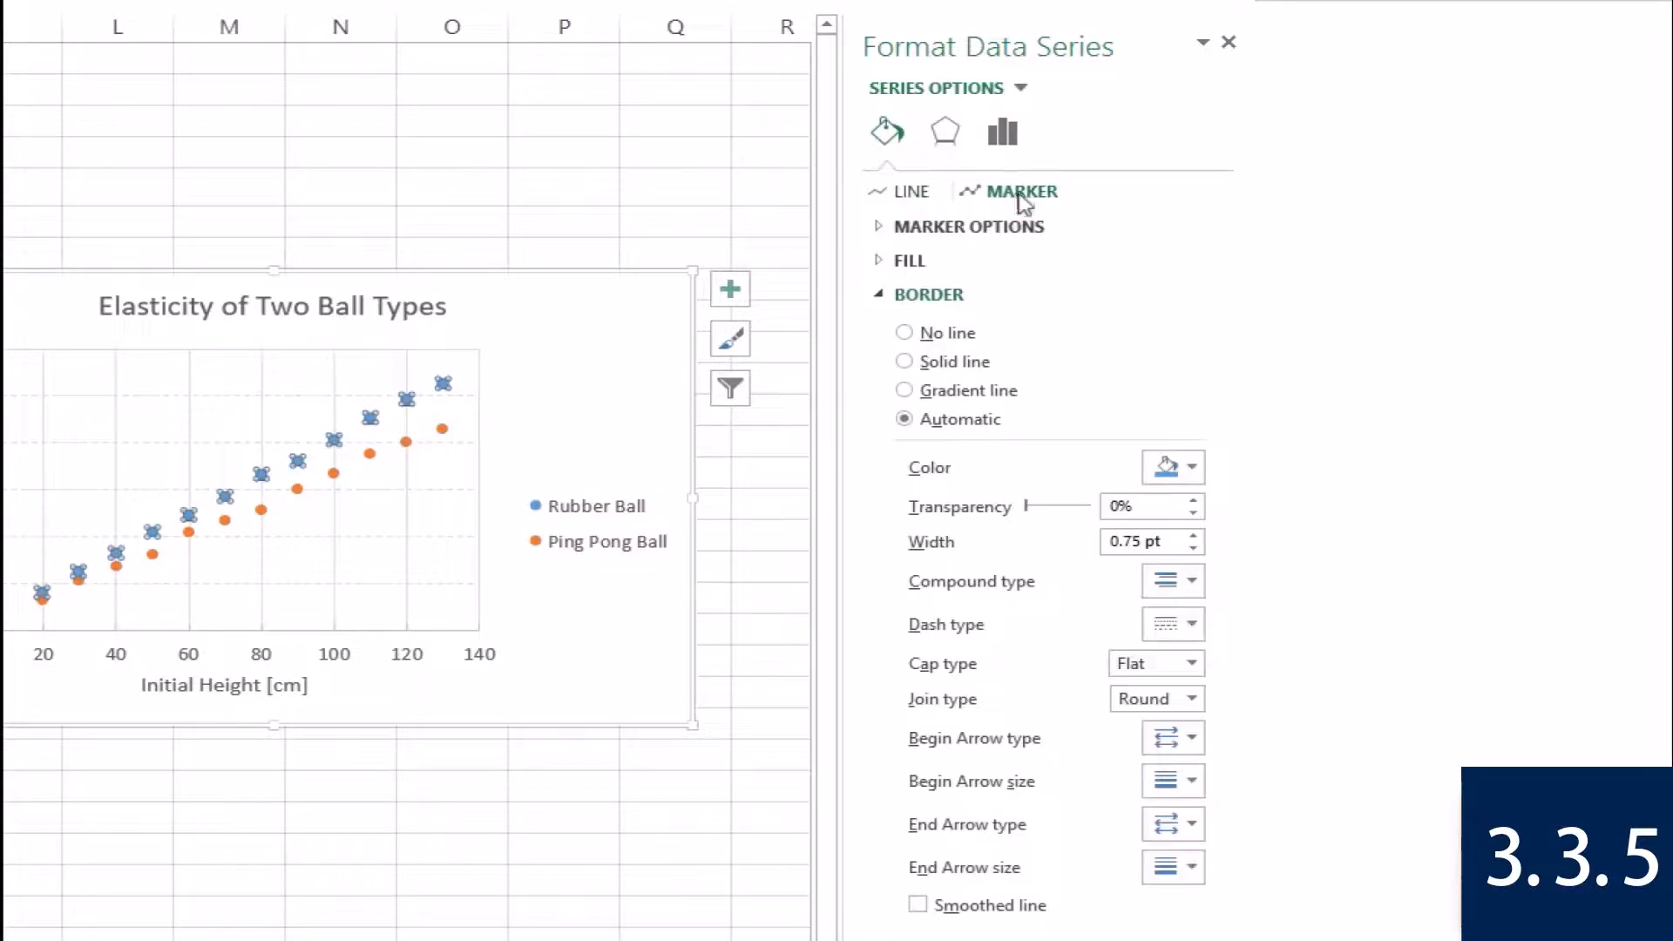
pyautogui.click(887, 229)
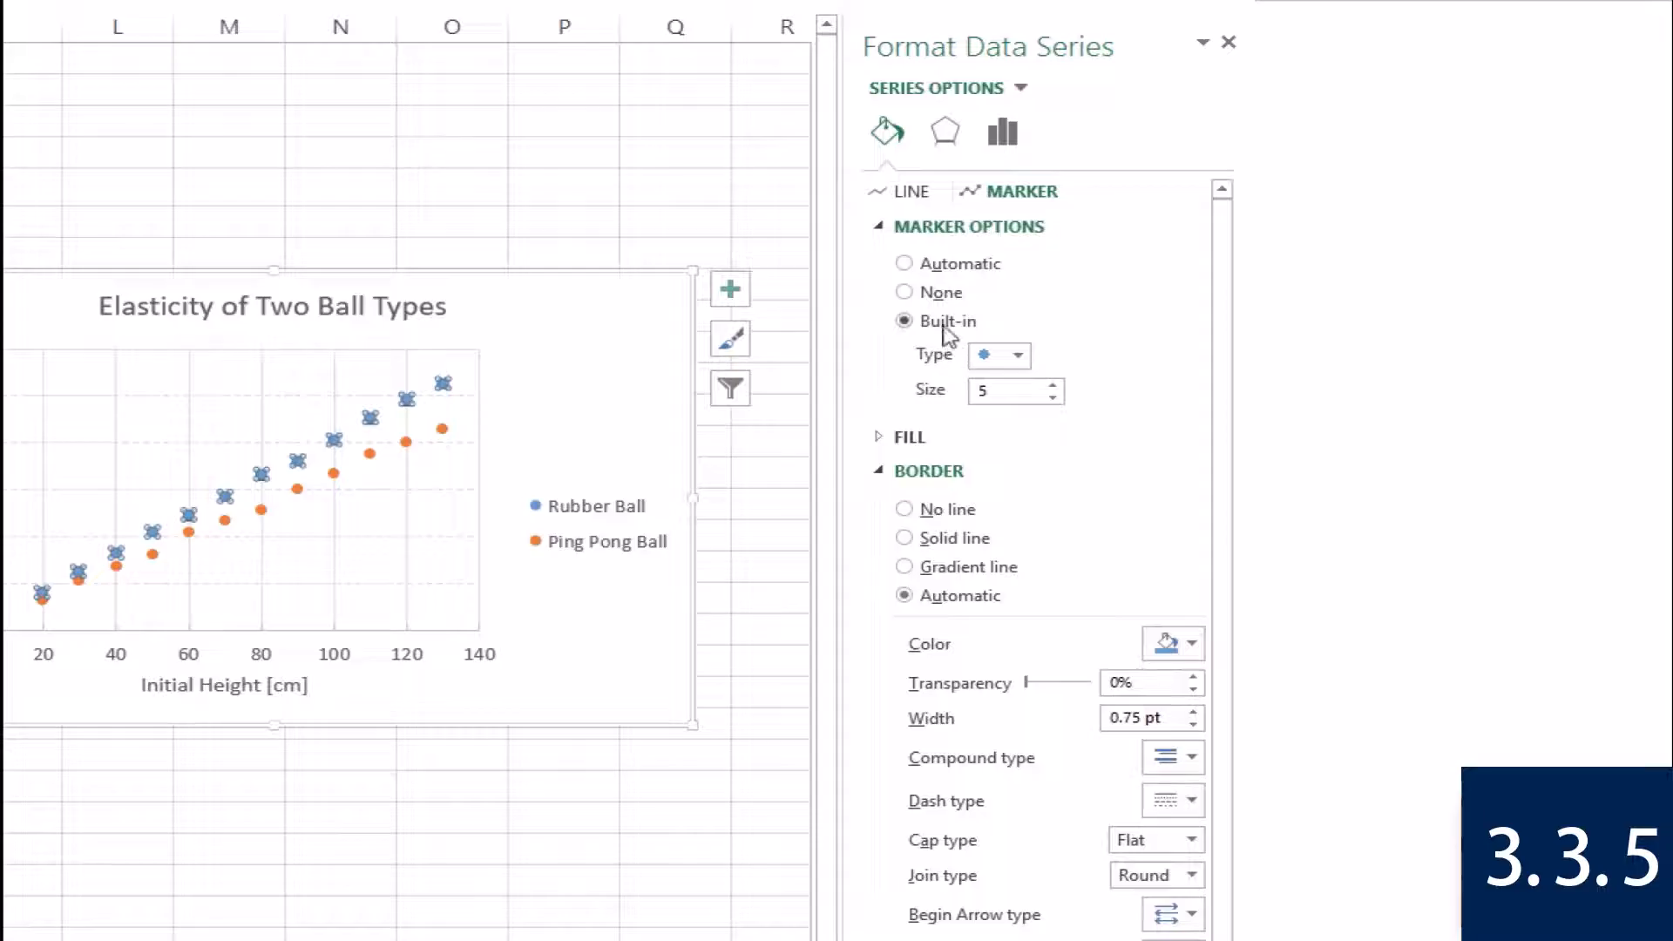
pyautogui.click(1054, 397)
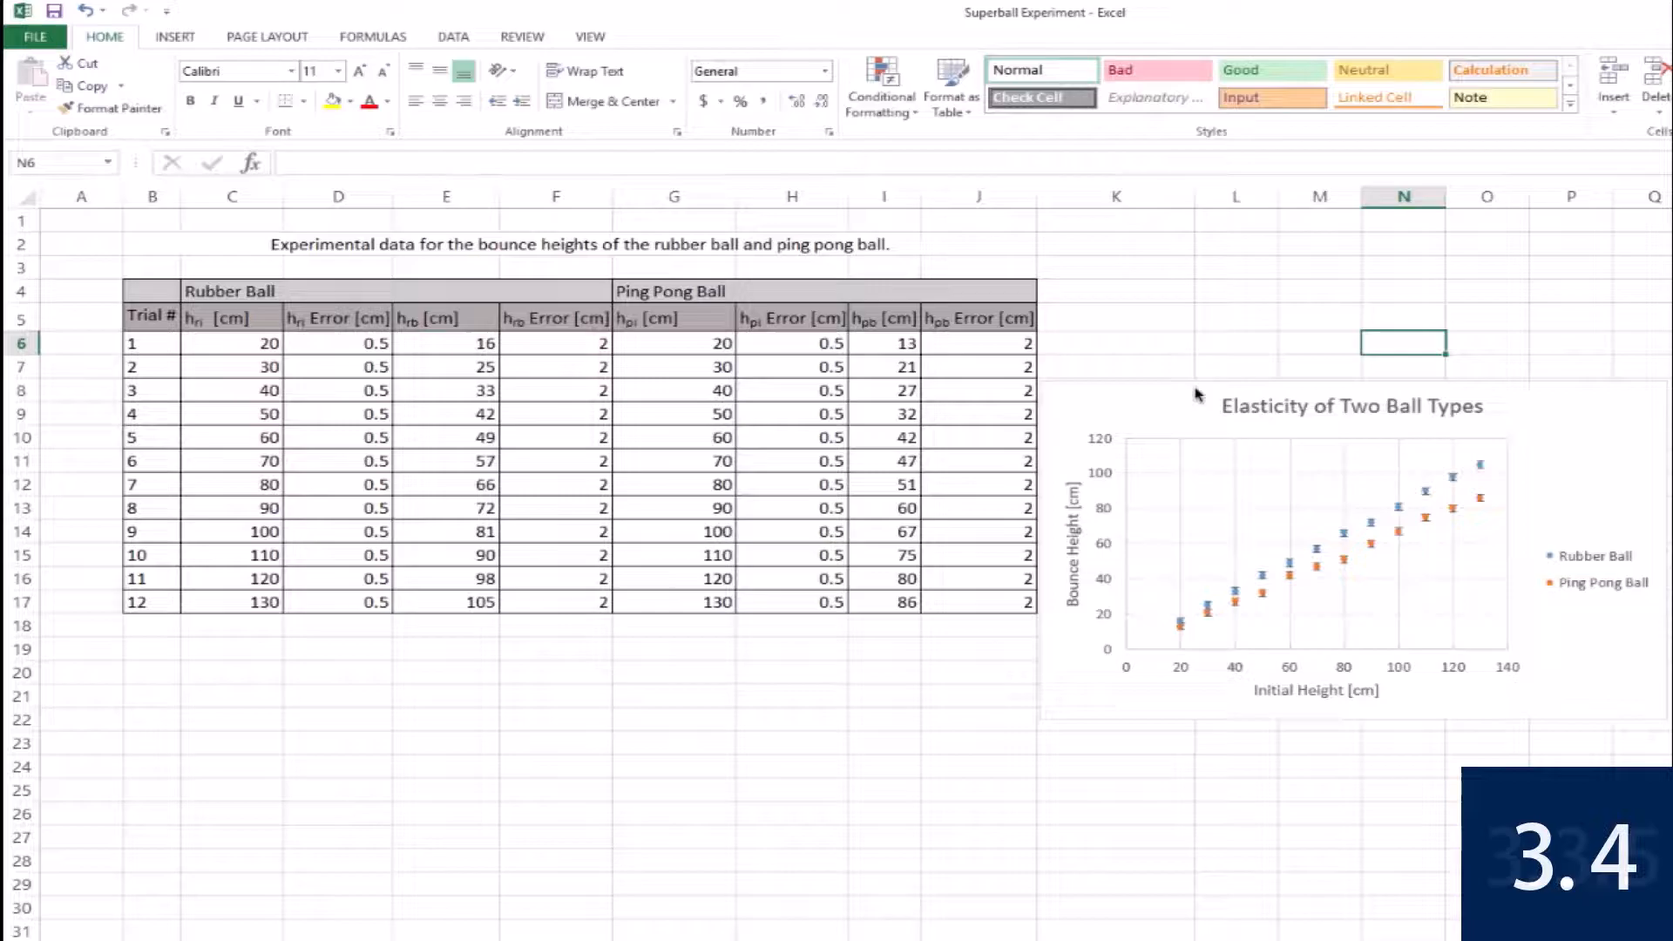
# Select the whole Elasticity of Two Ball Types chart and check the target document in Word before returning to Excel.
pyautogui.click(1196, 392)
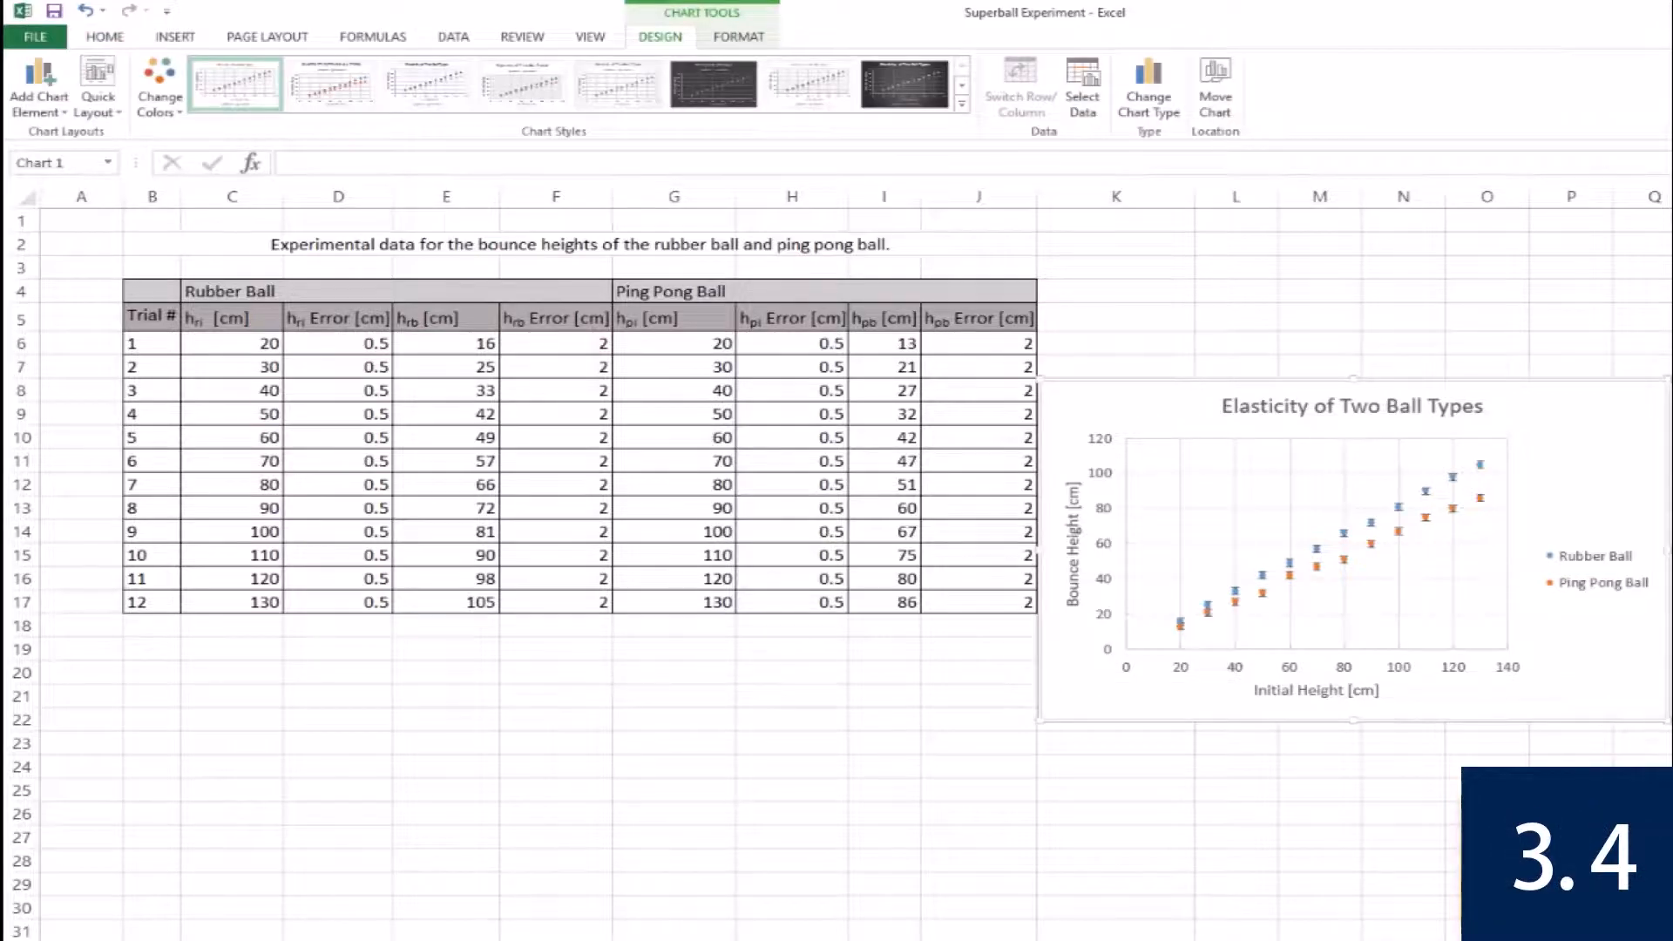
pyautogui.hotkey('alt', 'Tab')
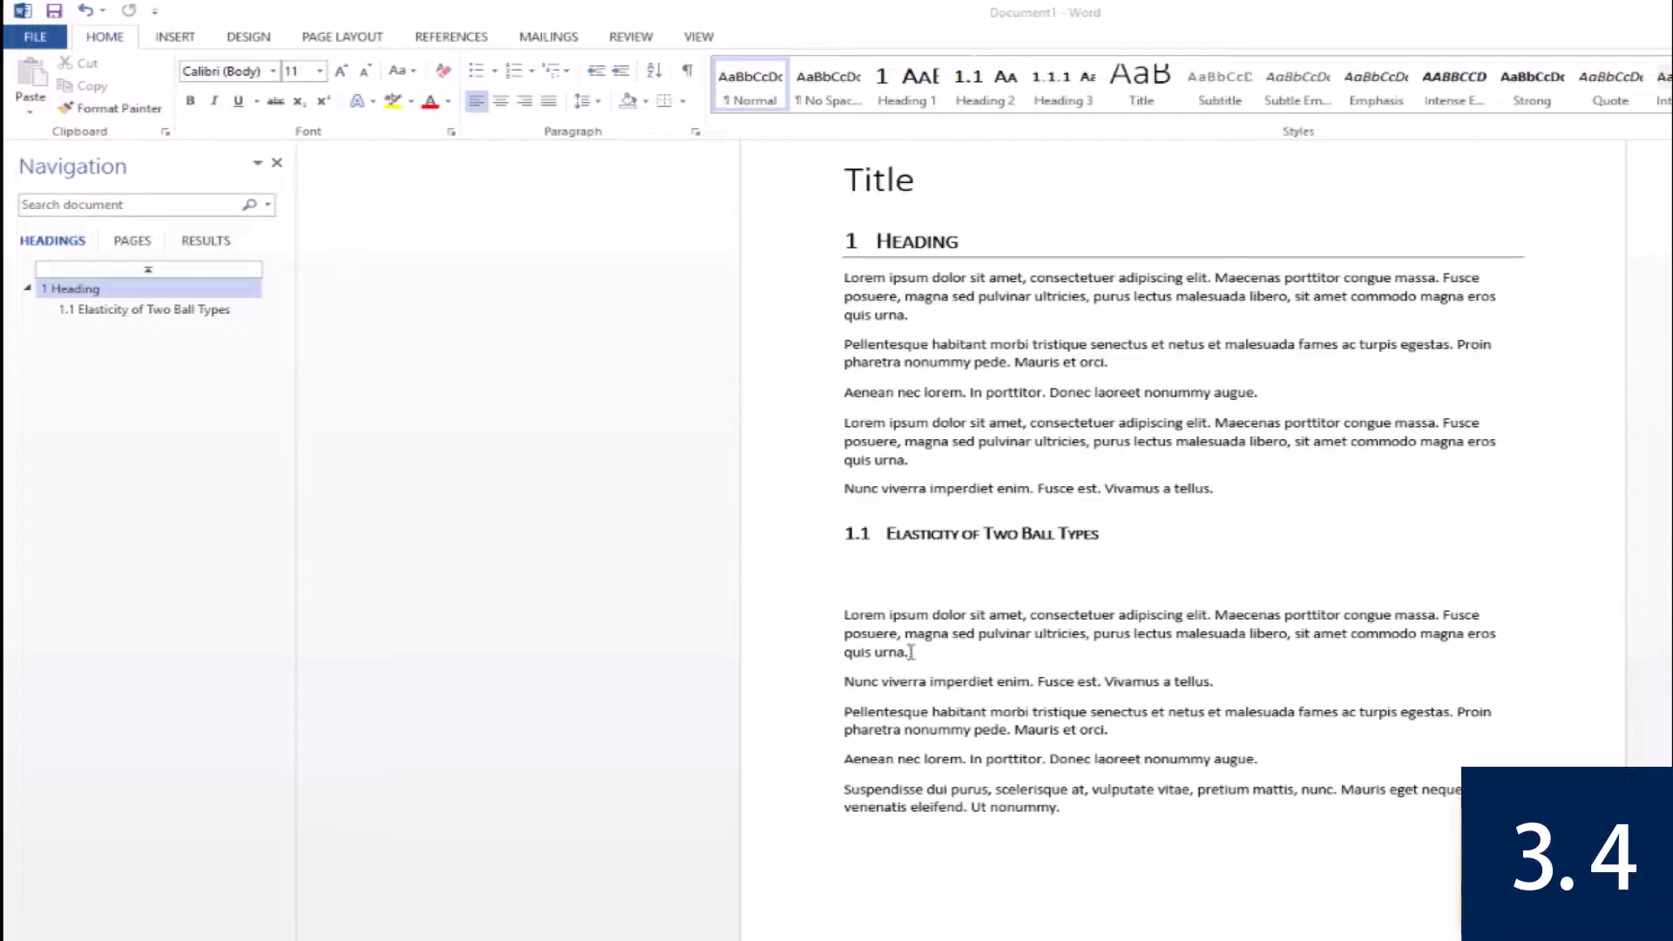
pyautogui.hotkey('alt', 'Tab')
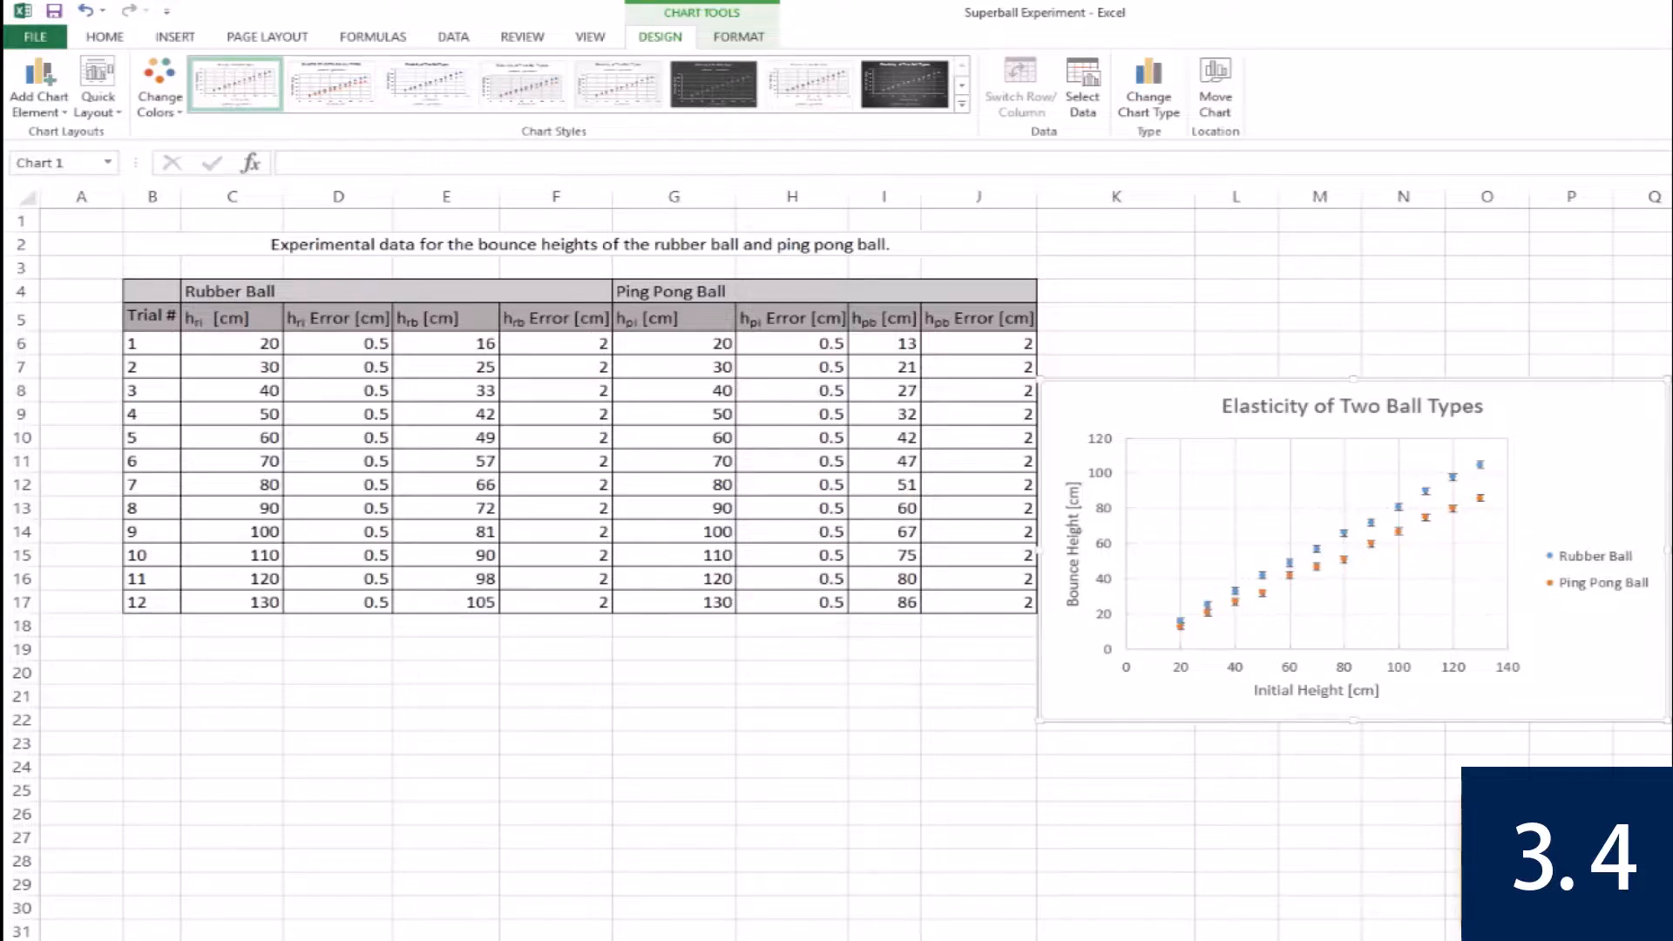
# Switch to Word and open the paste options on the blank line below heading 1.1 Elasticity of Two Ball Types.
pyautogui.hotkey('alt', 'Tab')
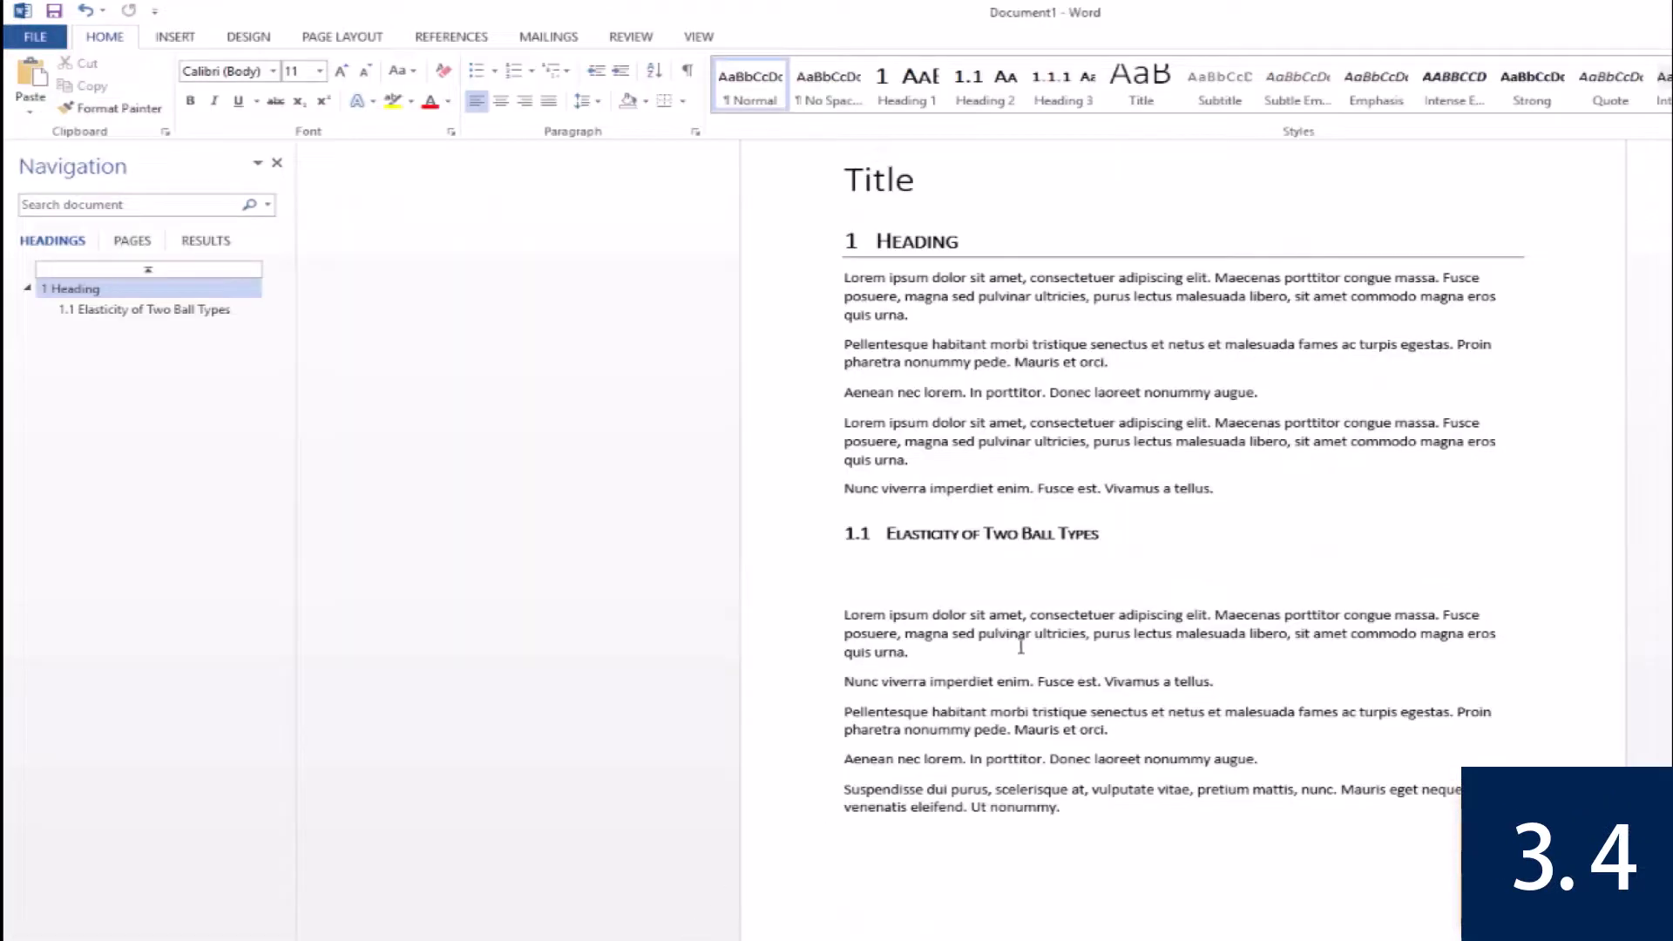
pyautogui.click(882, 568)
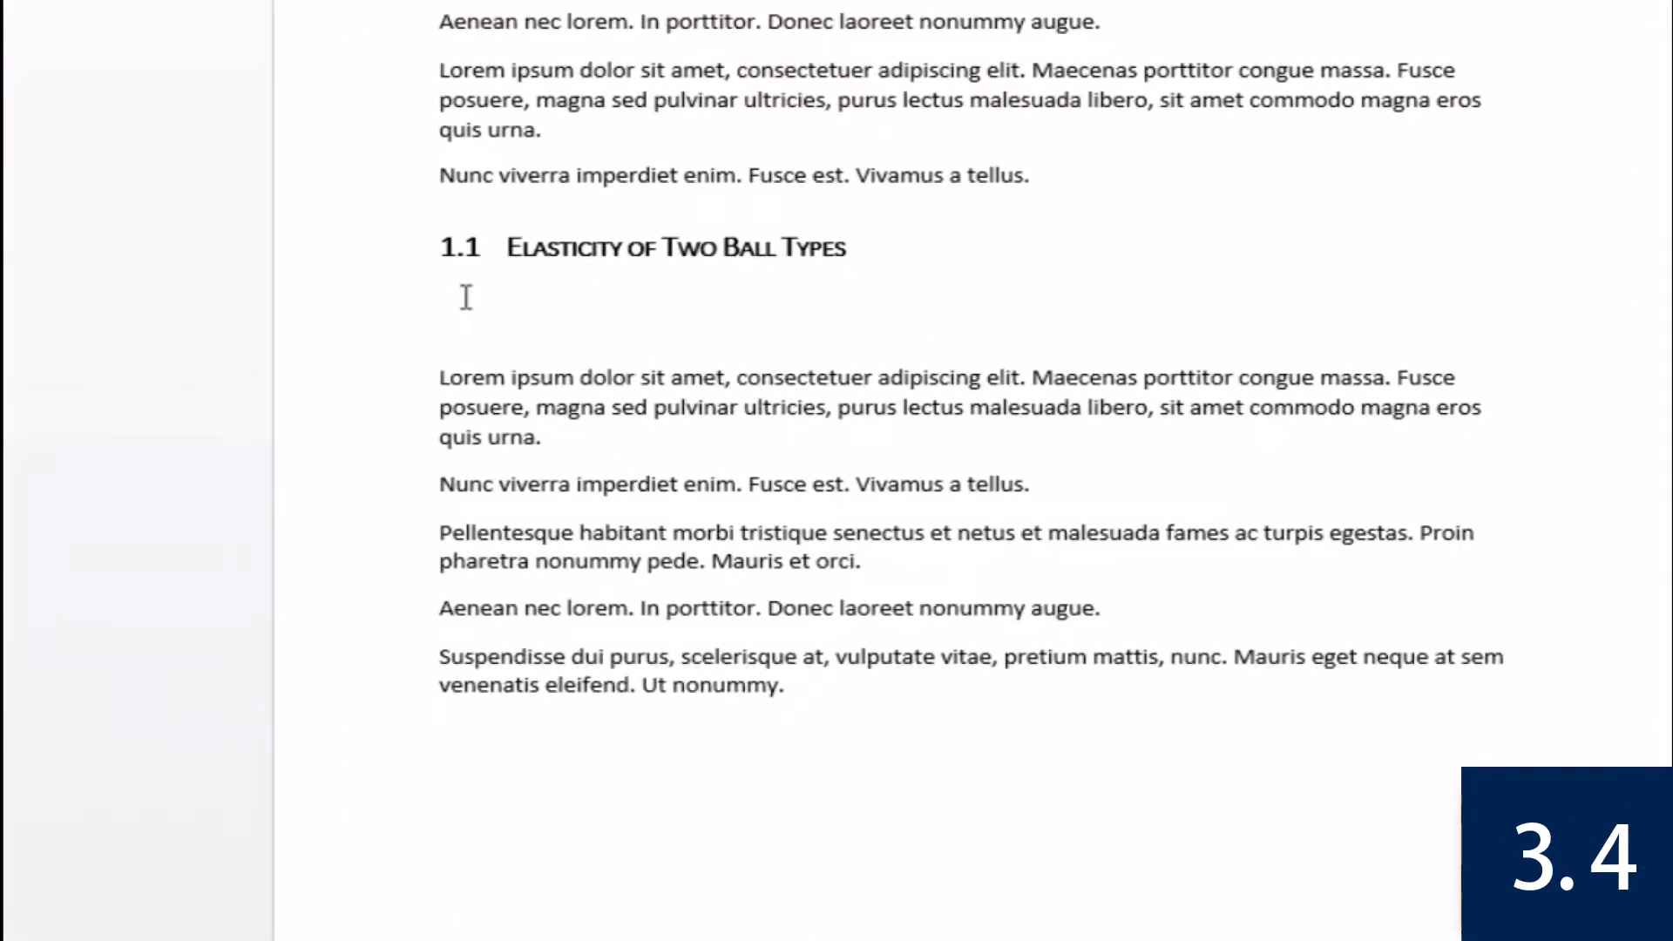
pyautogui.rightClick(464, 298)
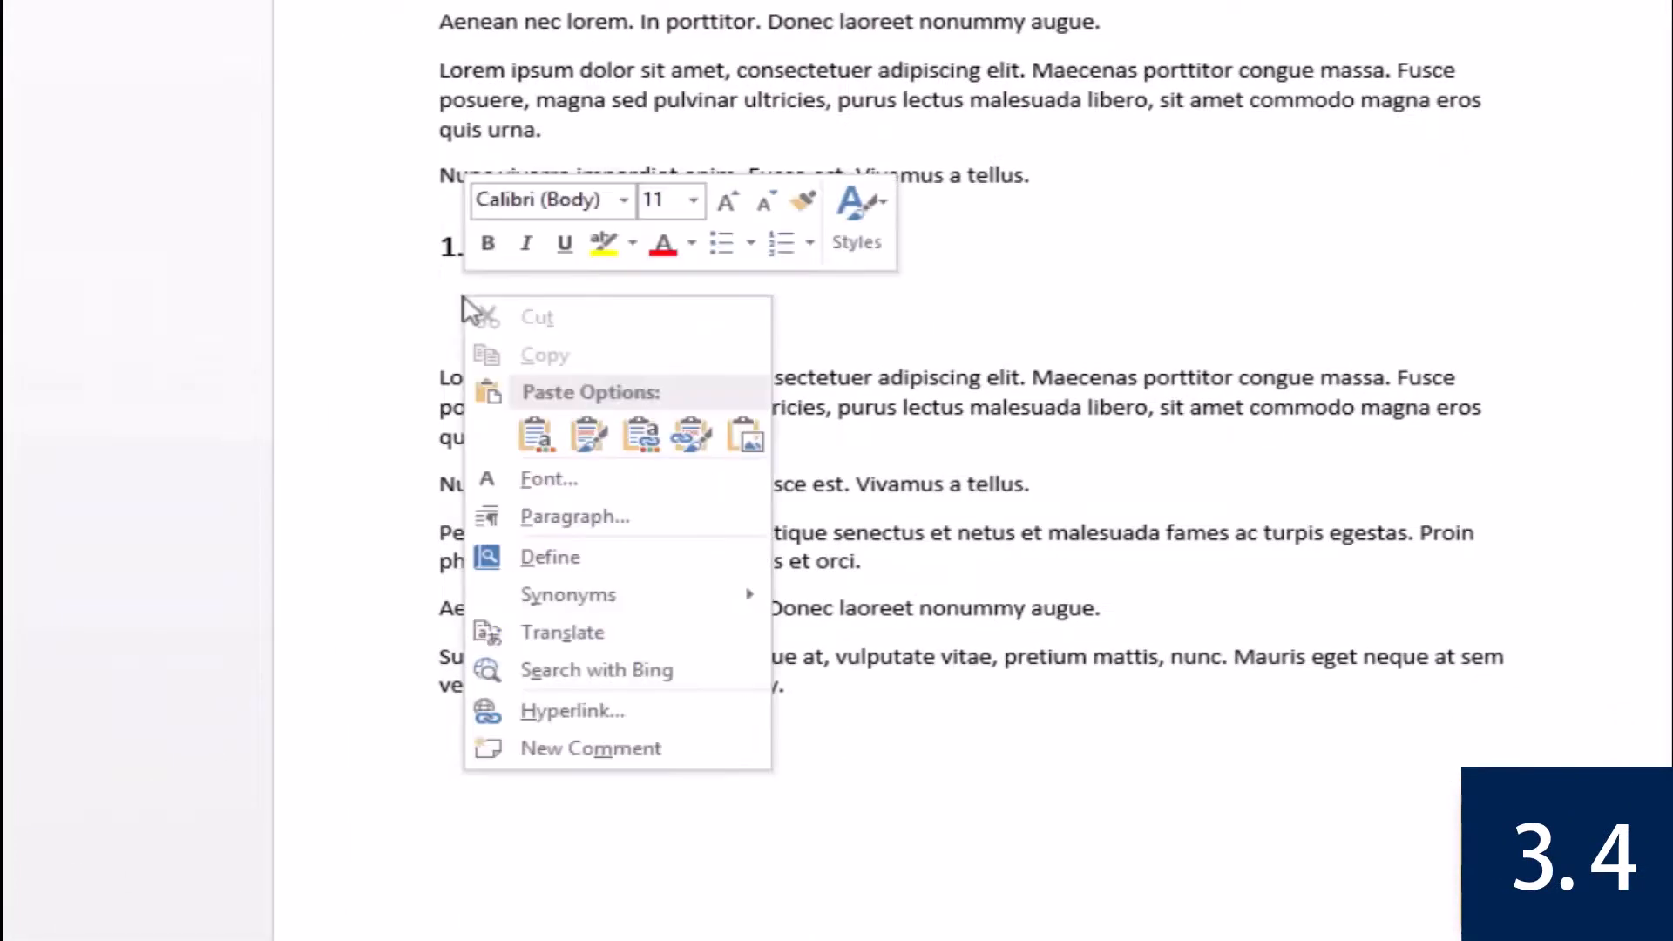